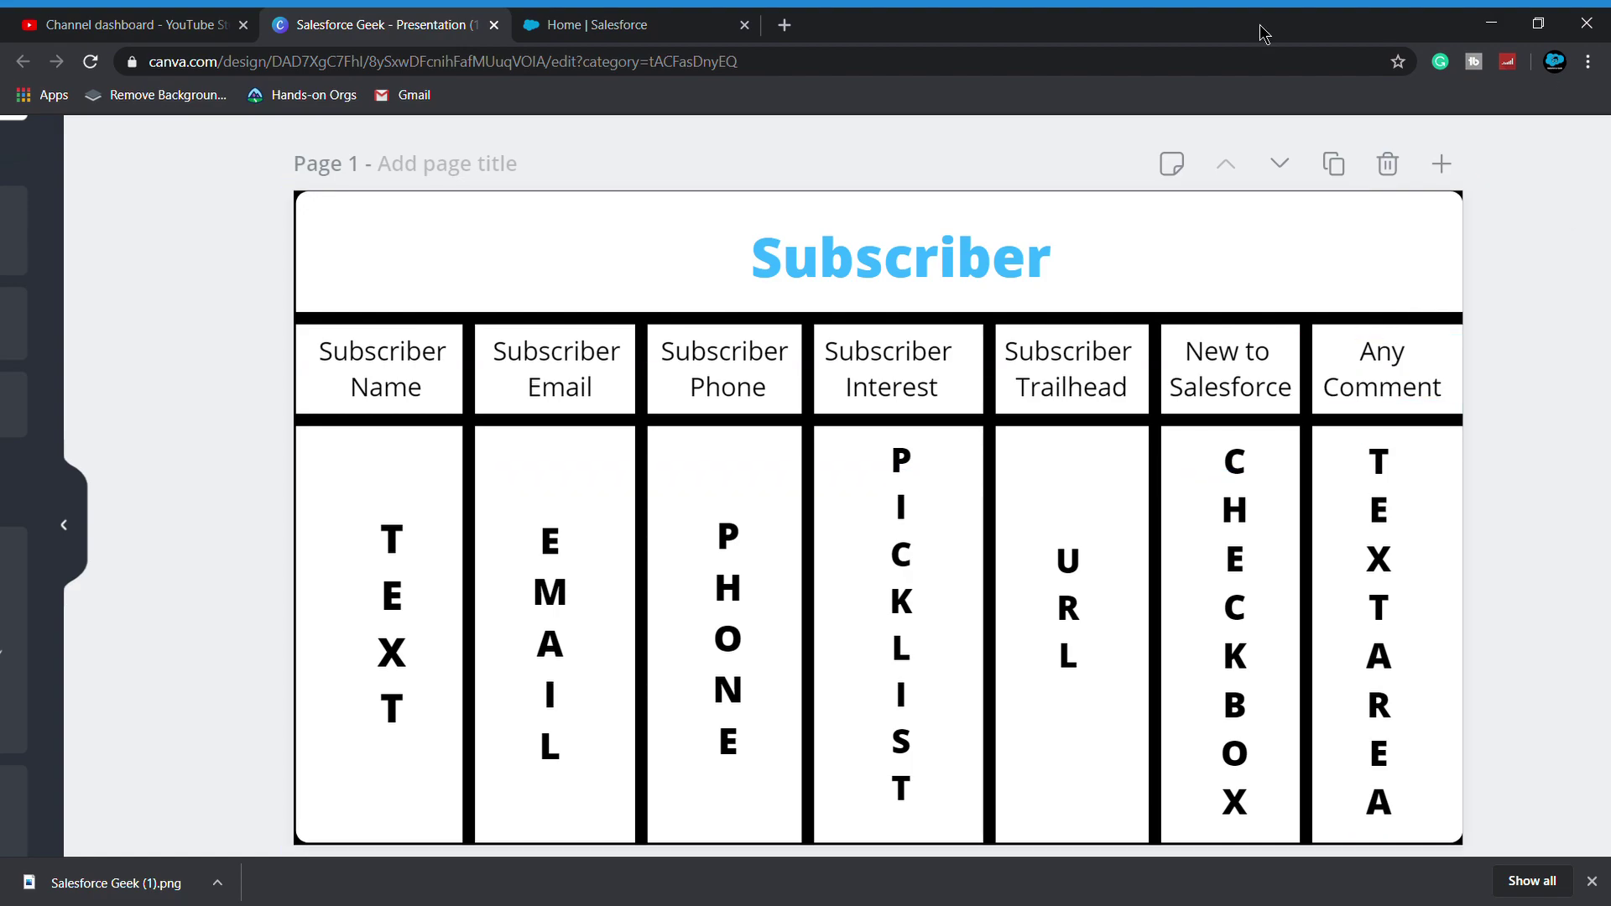
In a new Chrome tab, search for 'fieldcreator.heroku'.
left_click(785, 24)
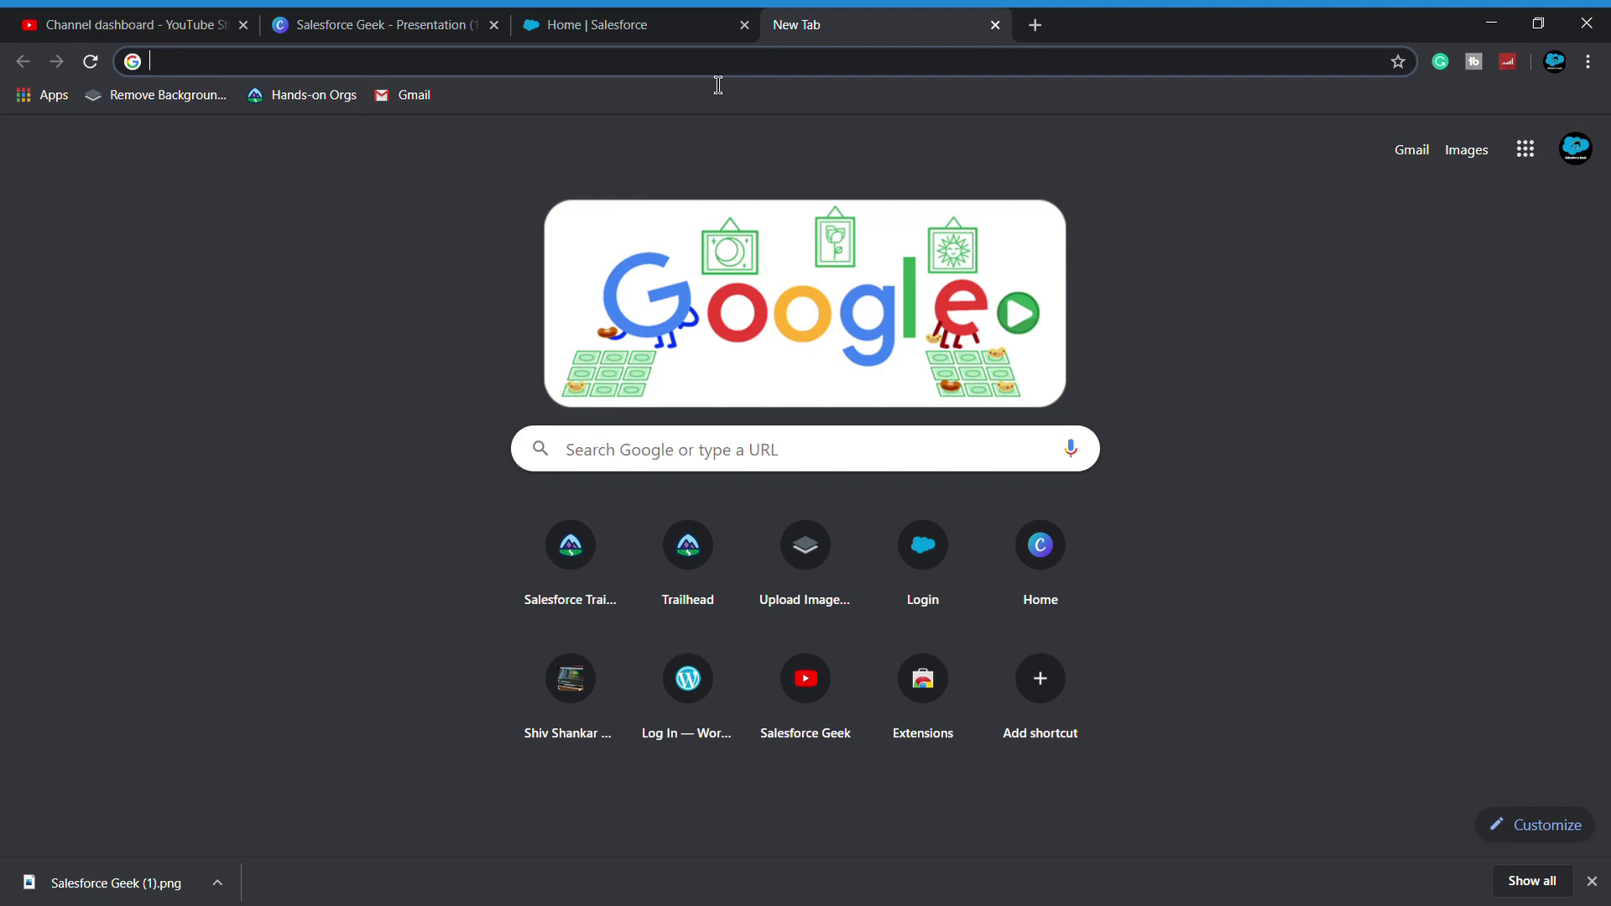
type("firl")
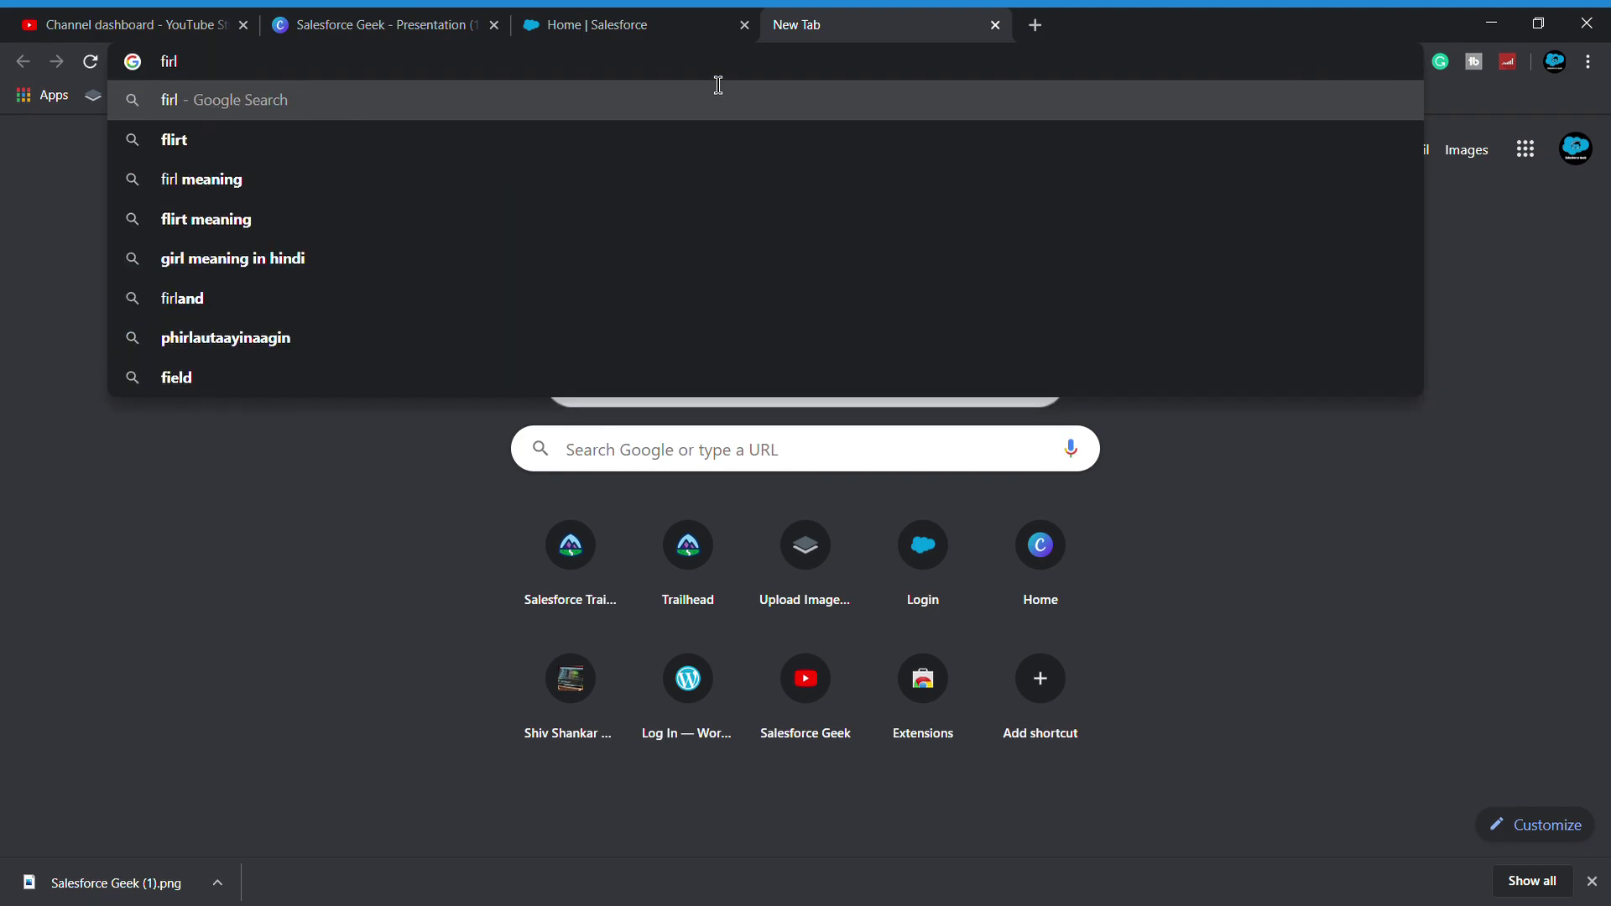
key("BackSpace")
key("BackSpace")
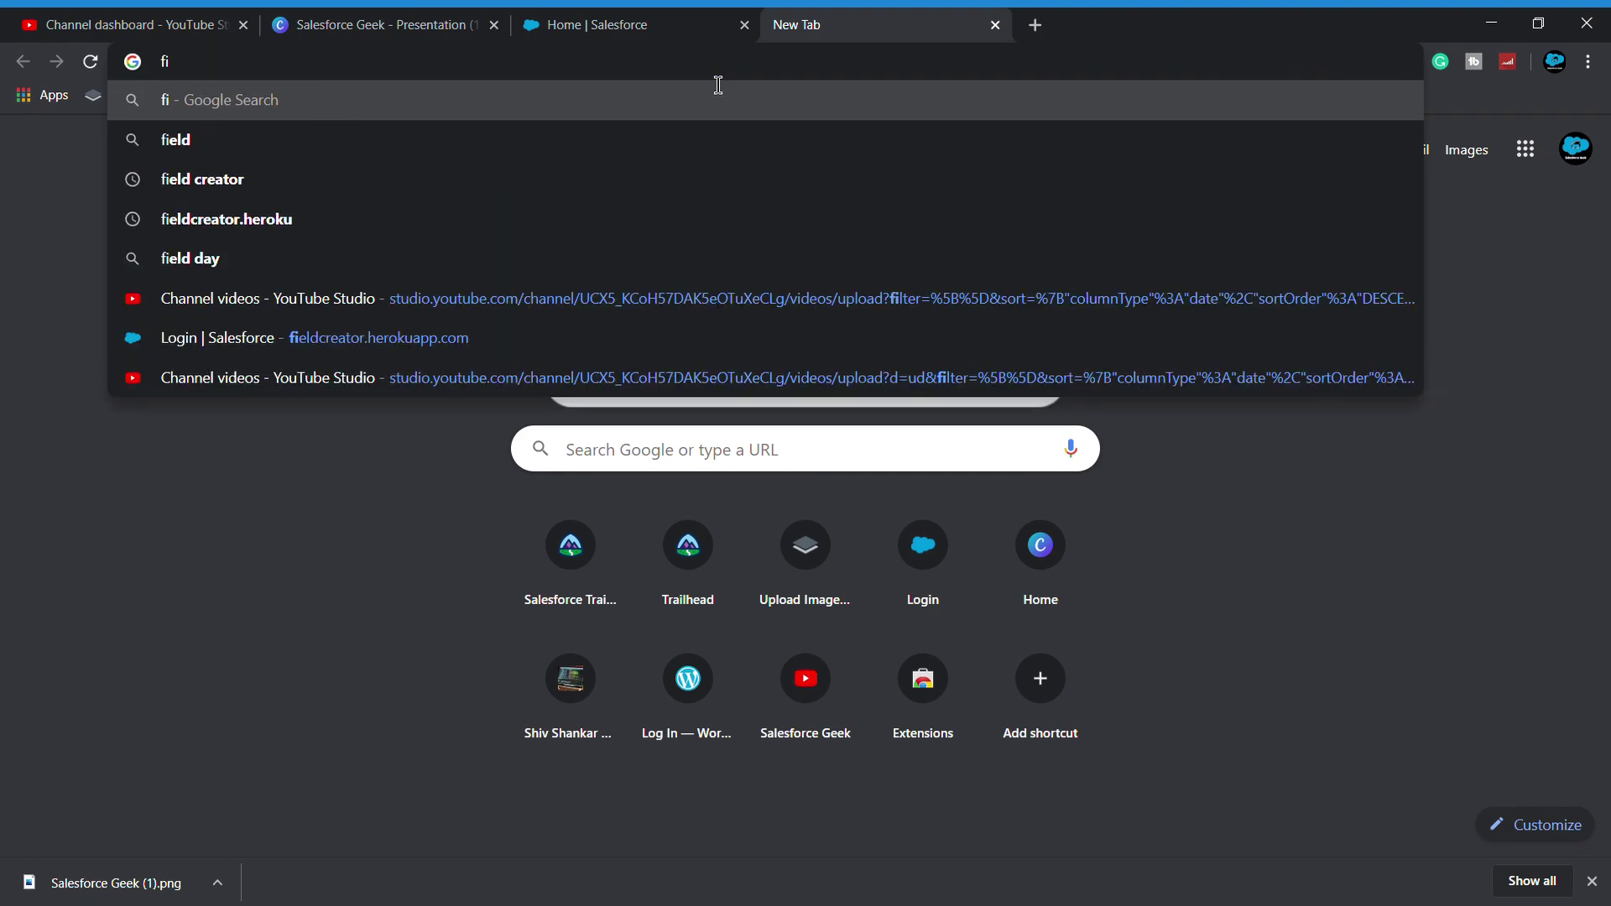
type("el")
key("BackSpace")
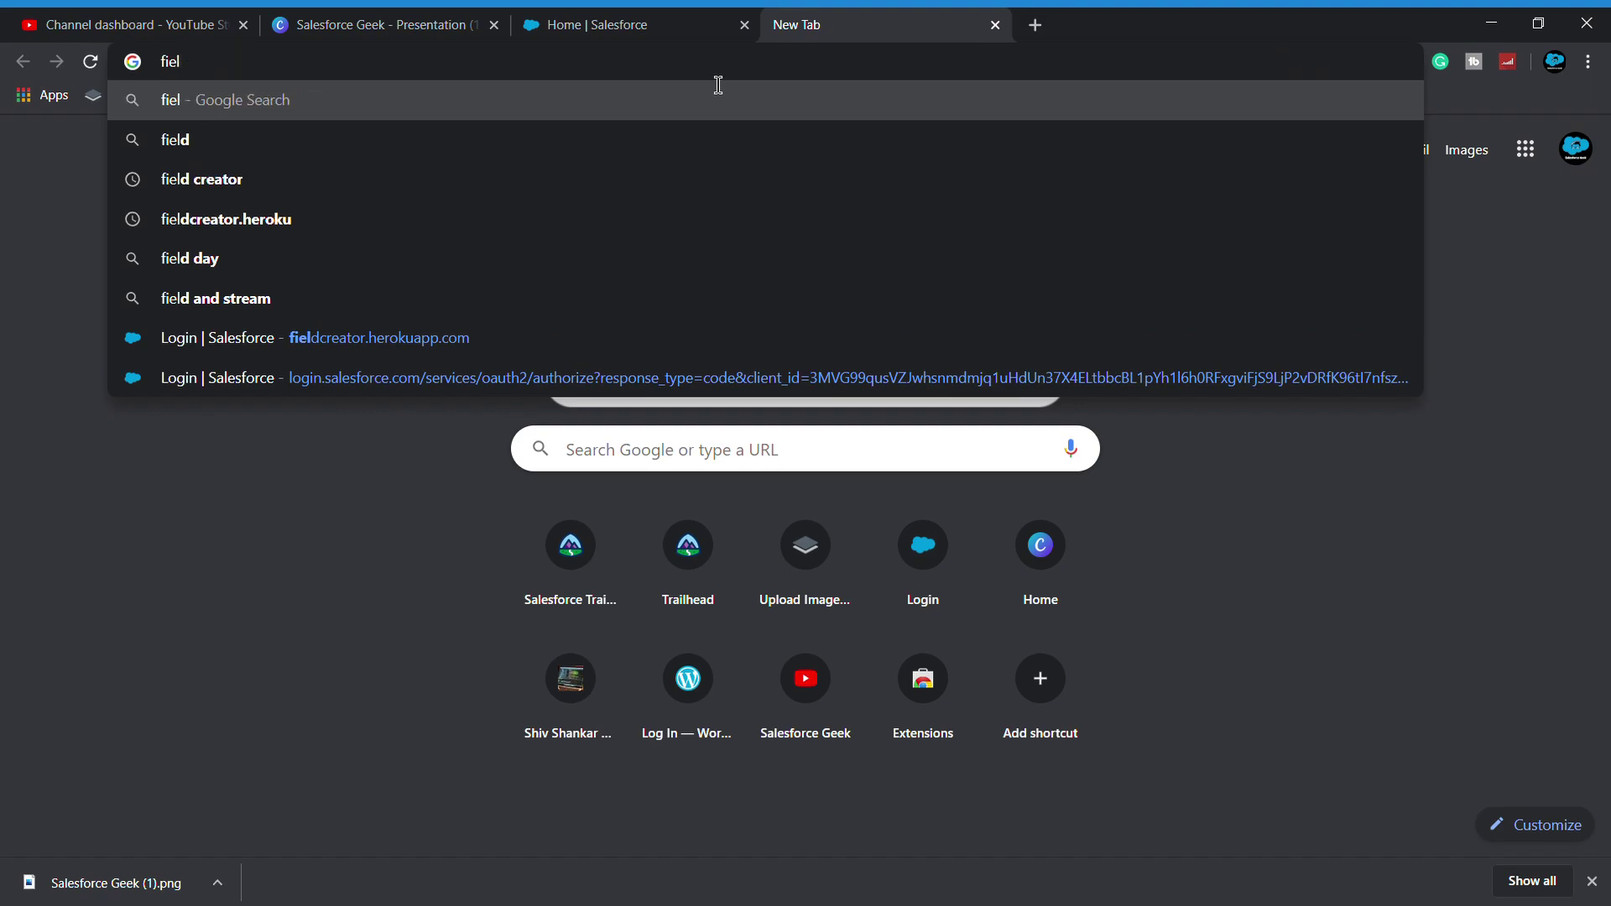
type("dcre")
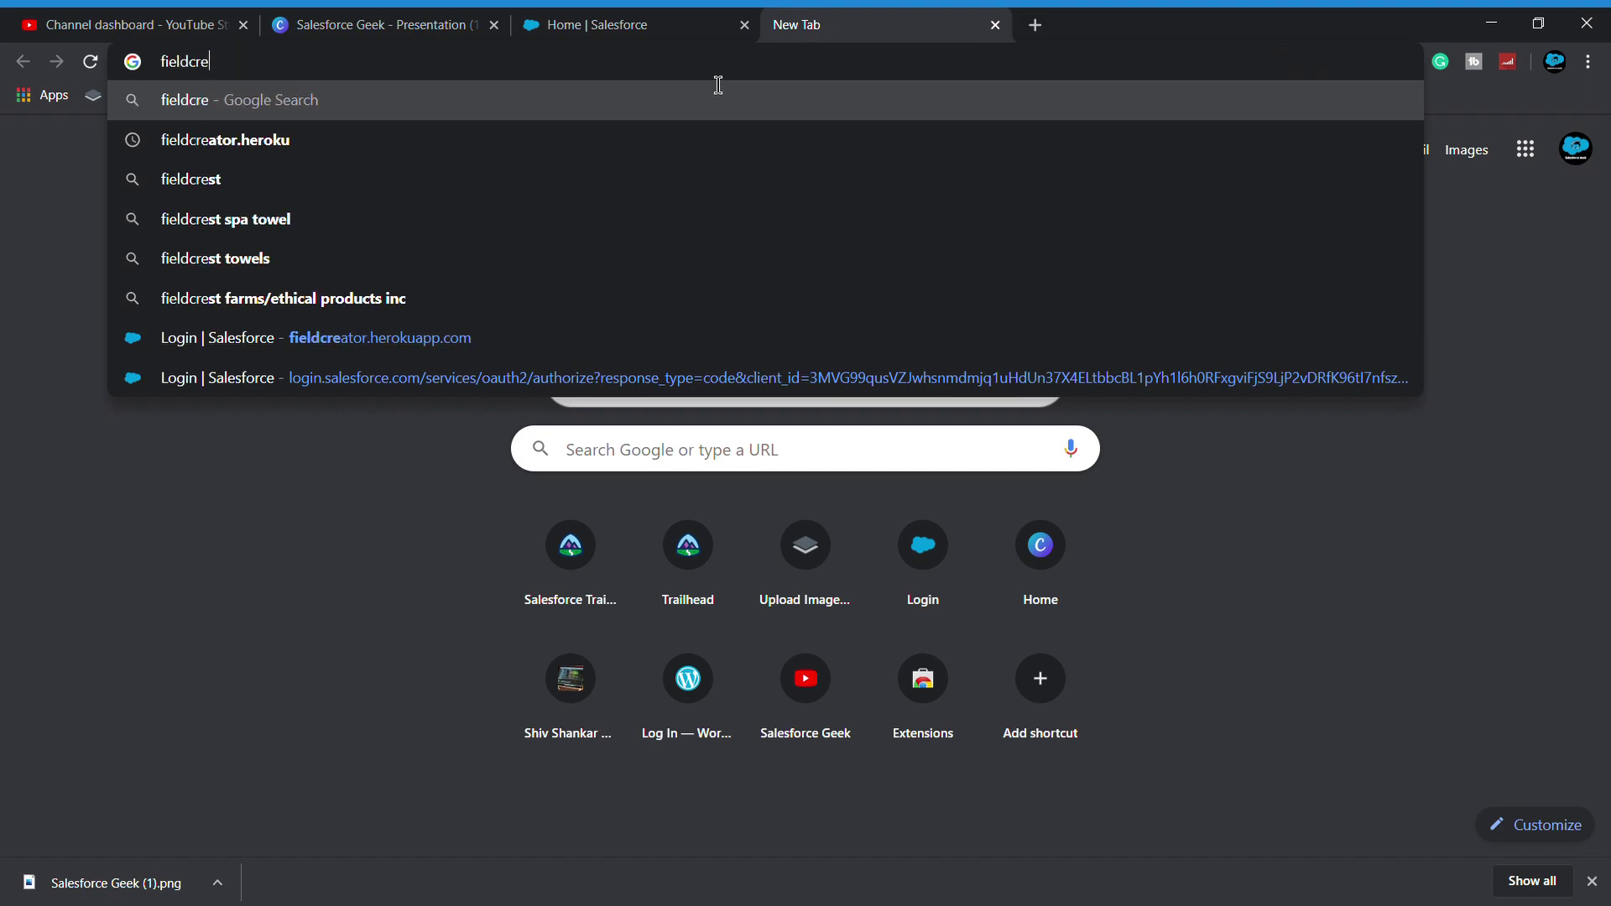
key("Down")
key("Return")
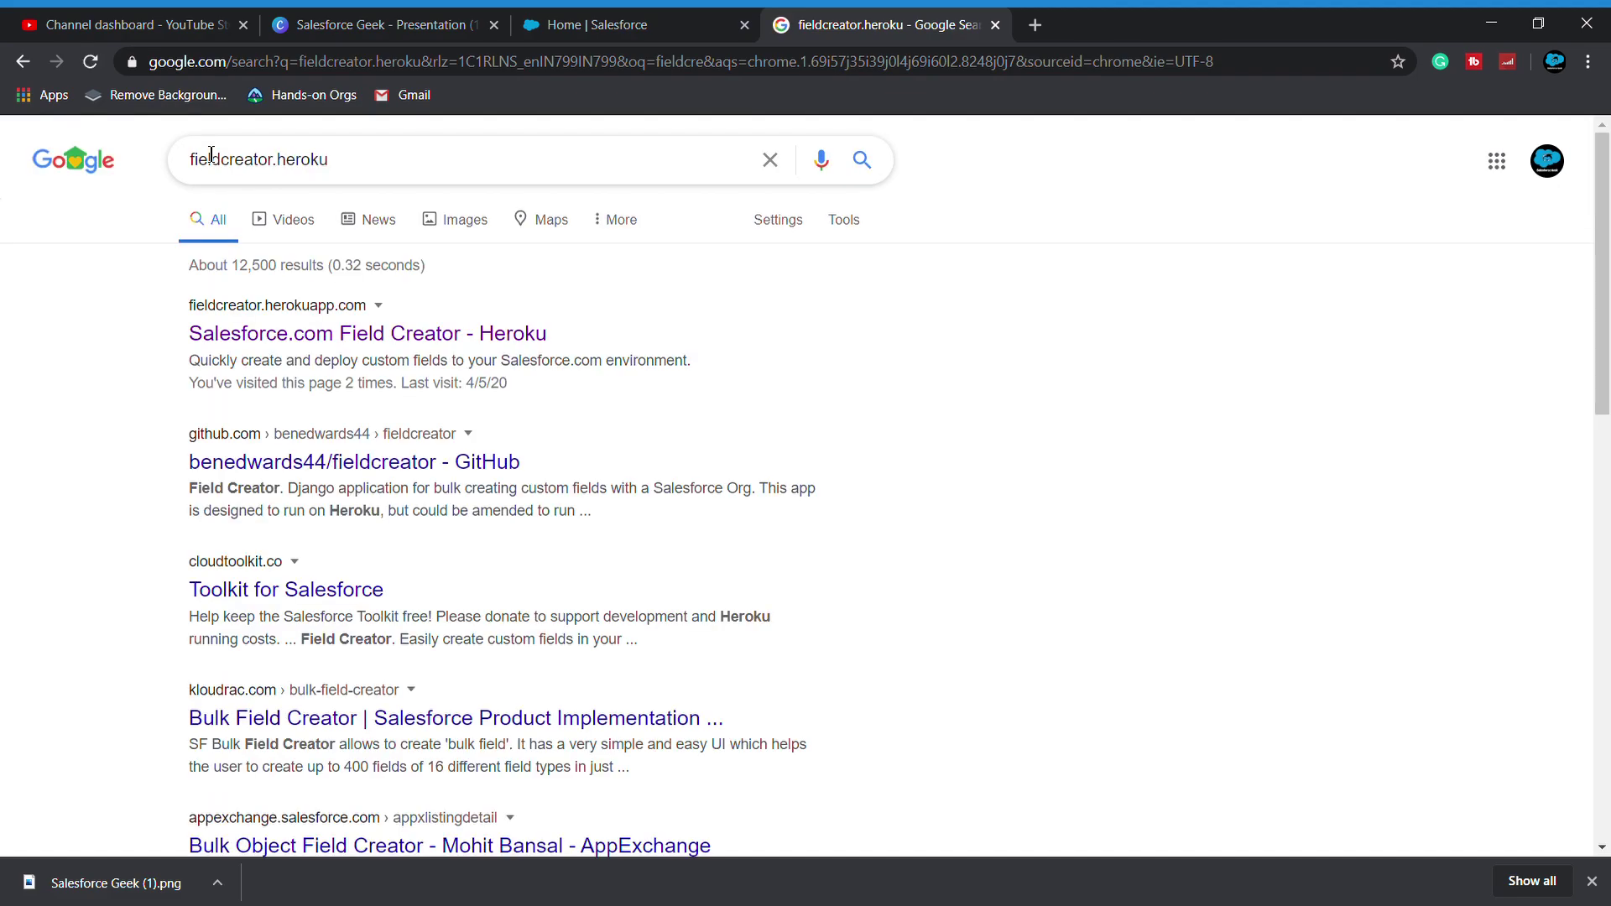
Open Salesforce.com Field Creator, log in with the Developer environment and allow access to the org.
left_click(222, 339)
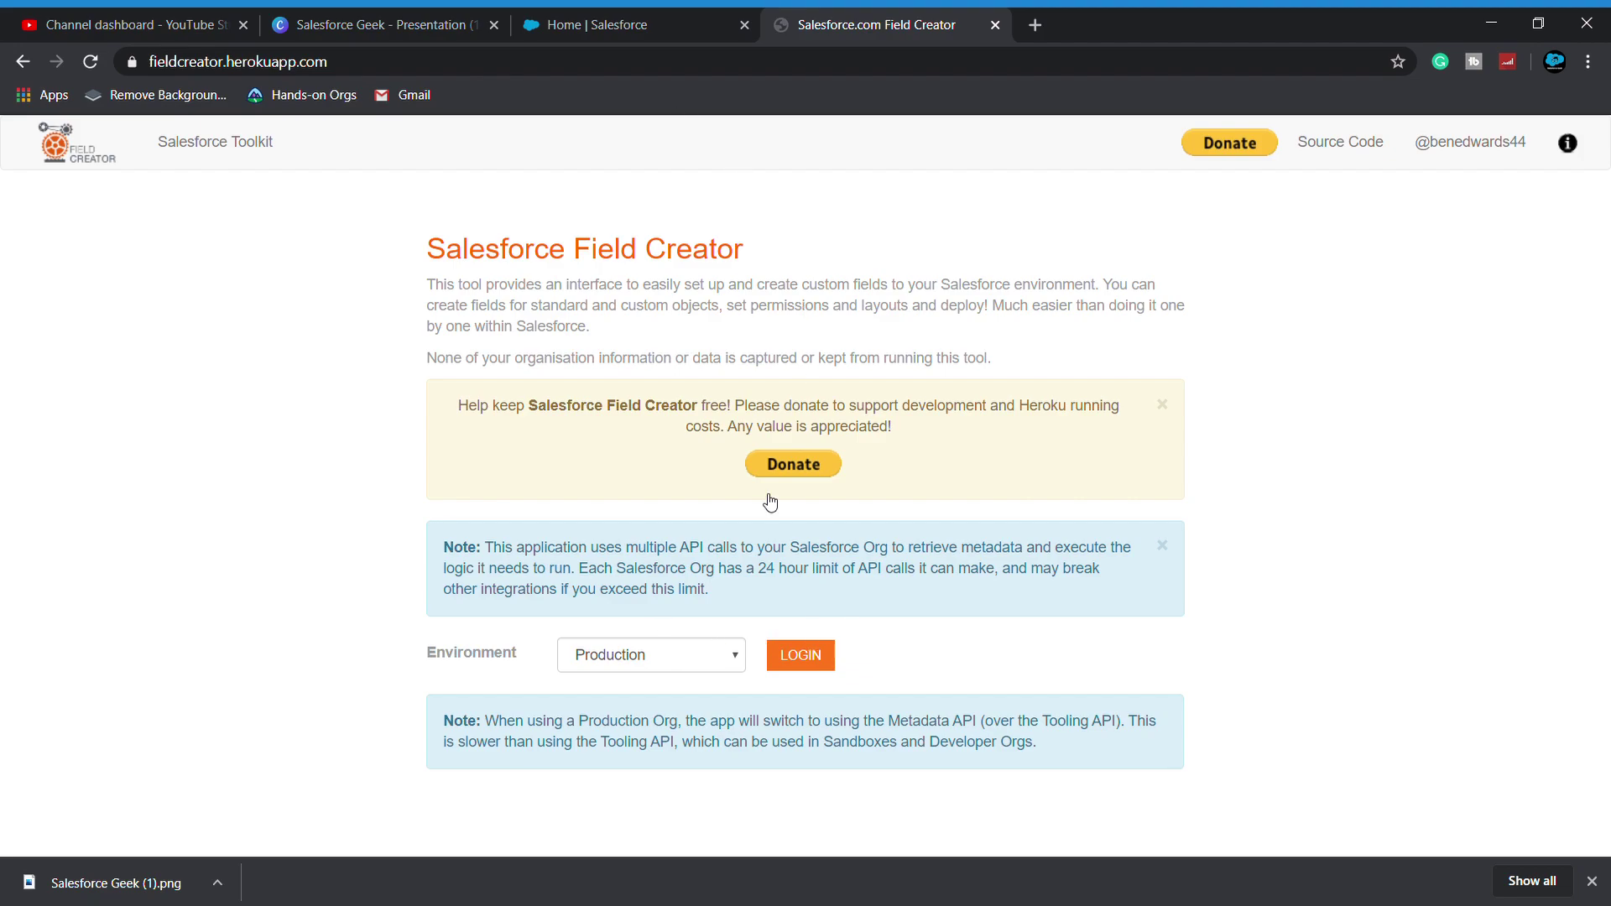
left_click(641, 658)
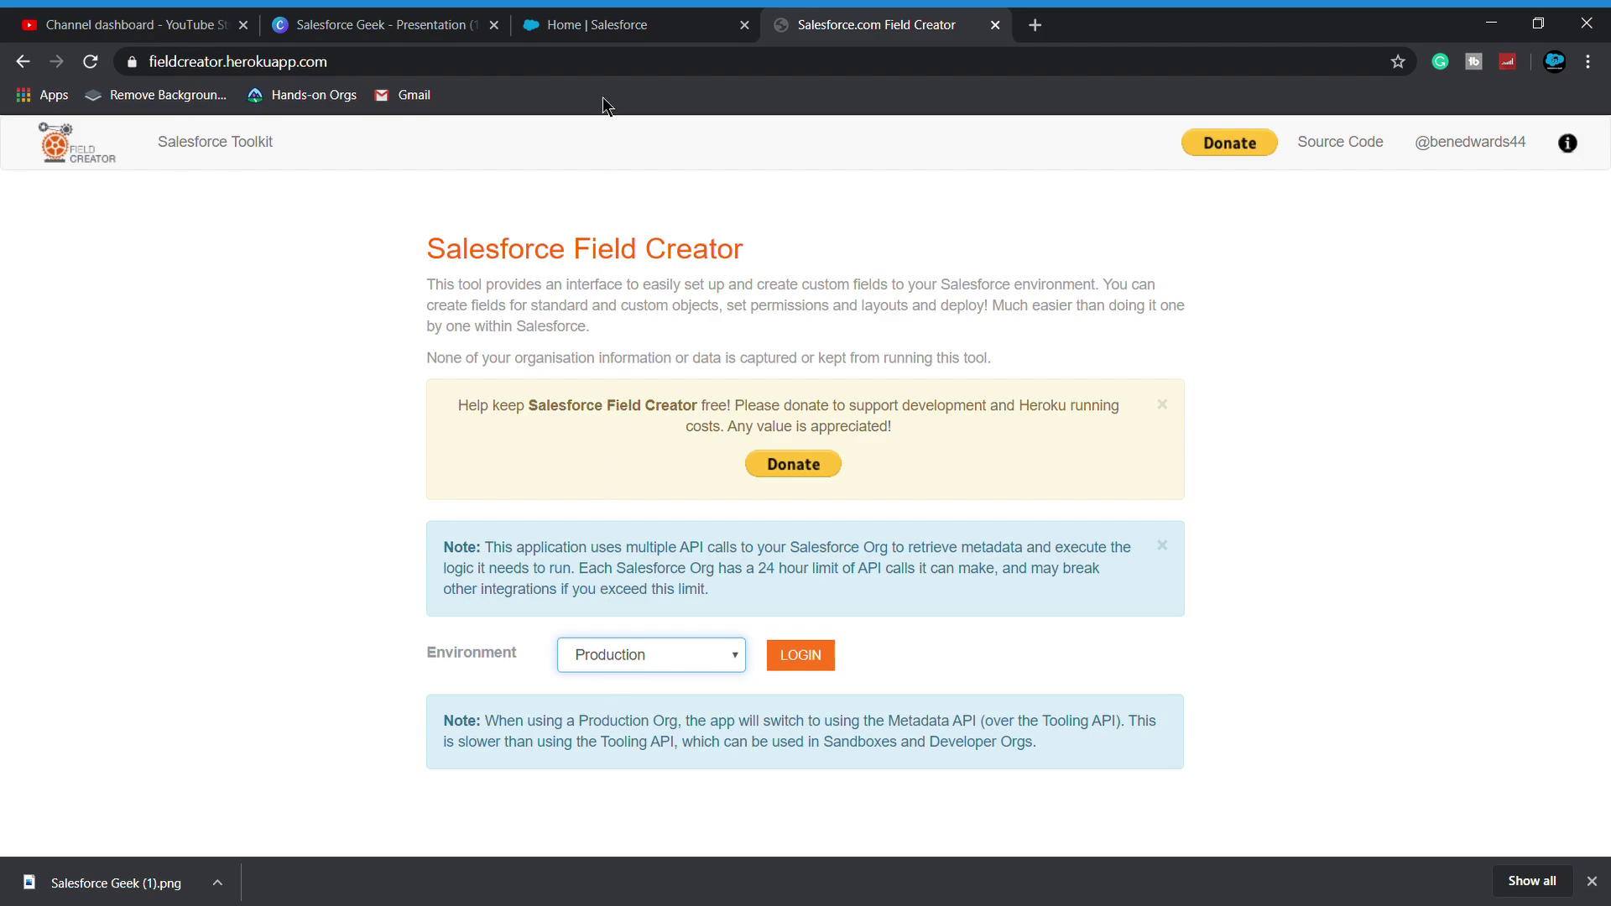
left_click(587, 37)
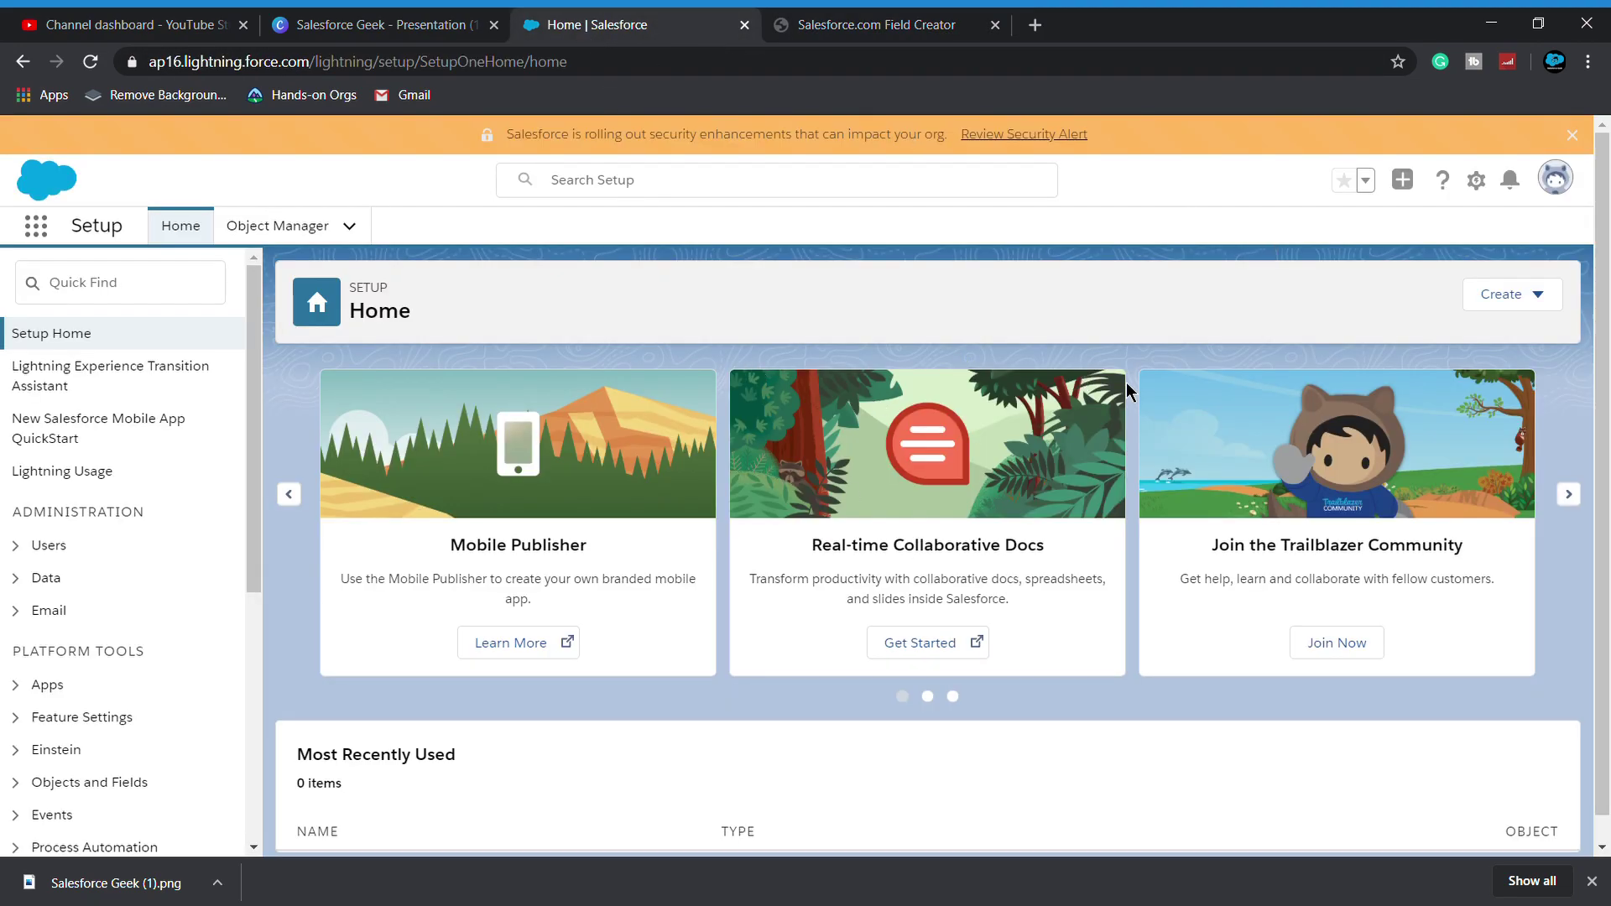
left_click(857, 33)
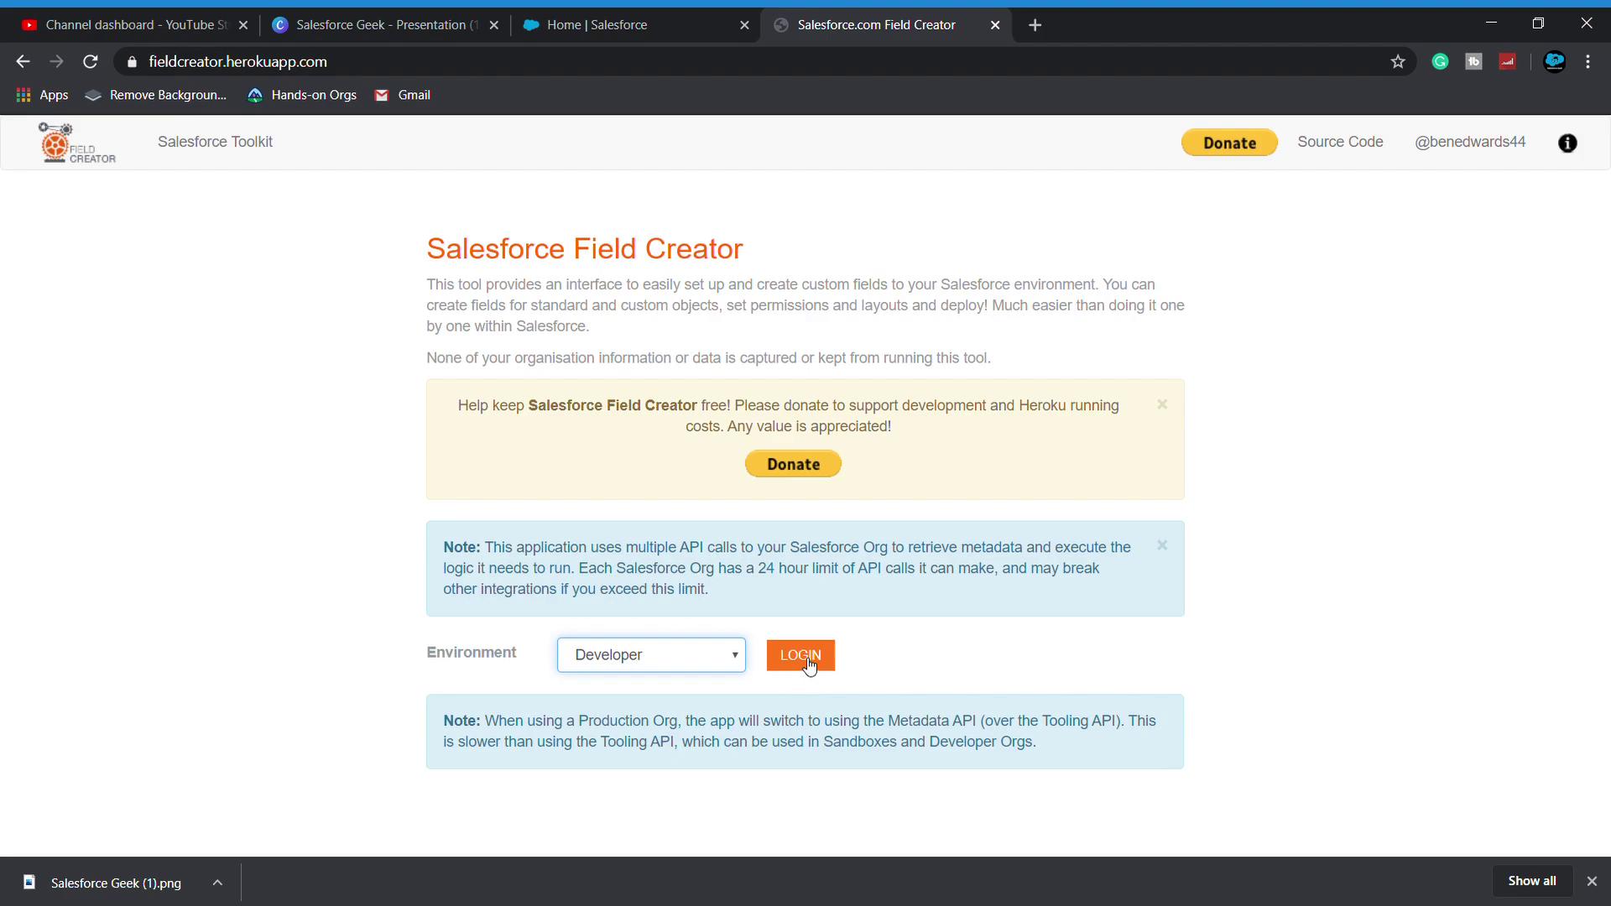
left_click(802, 661)
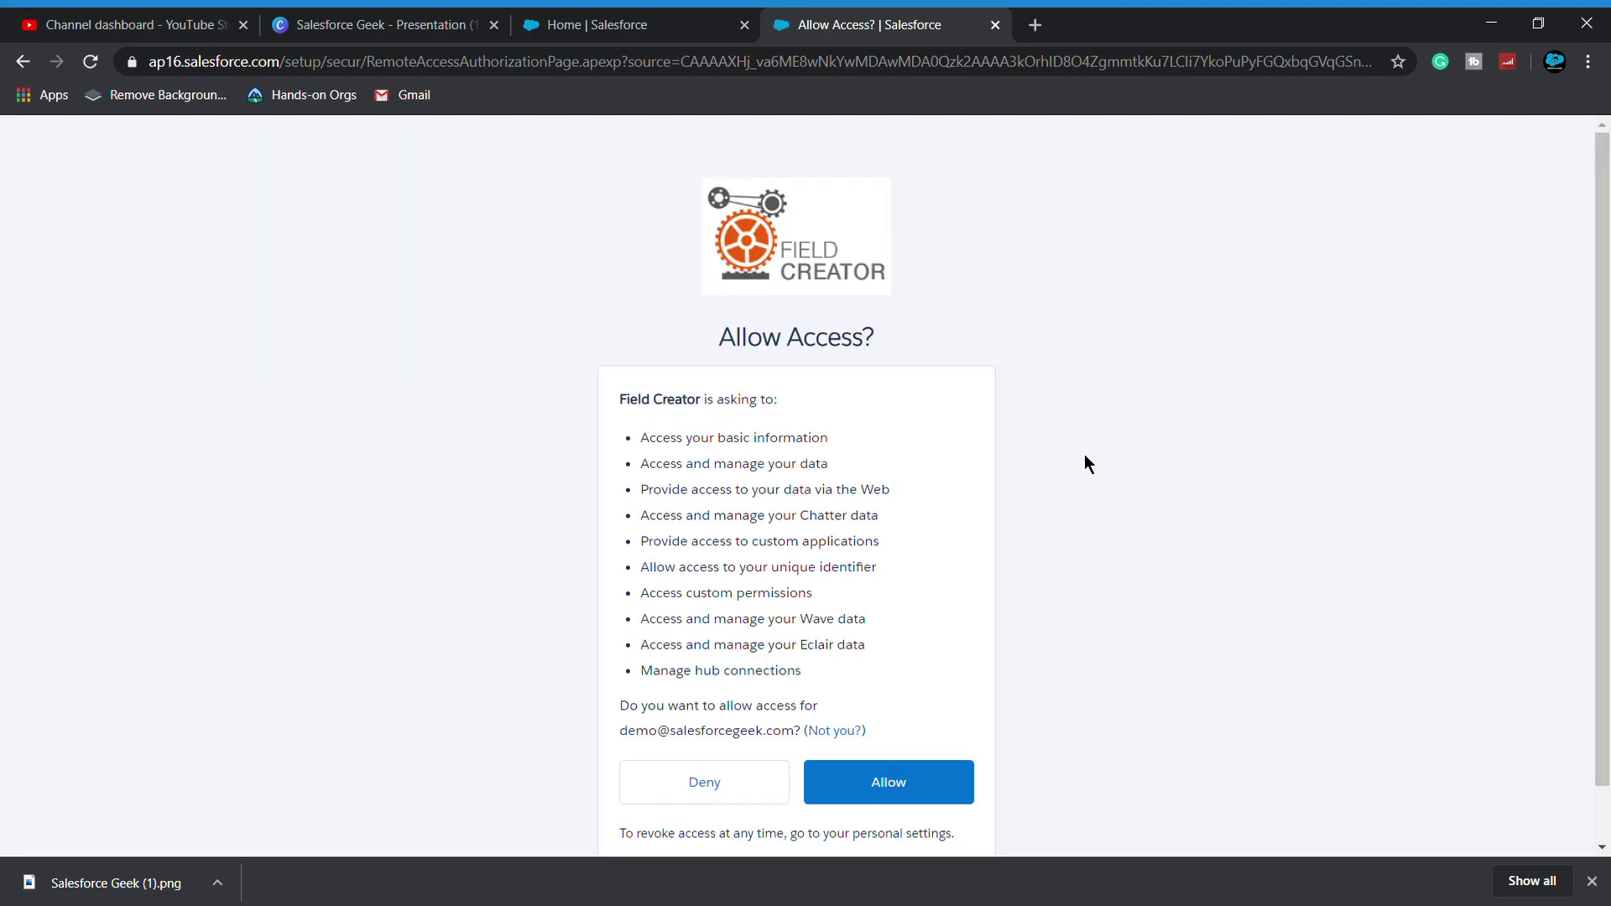
scroll(1084, 455, "down", 1)
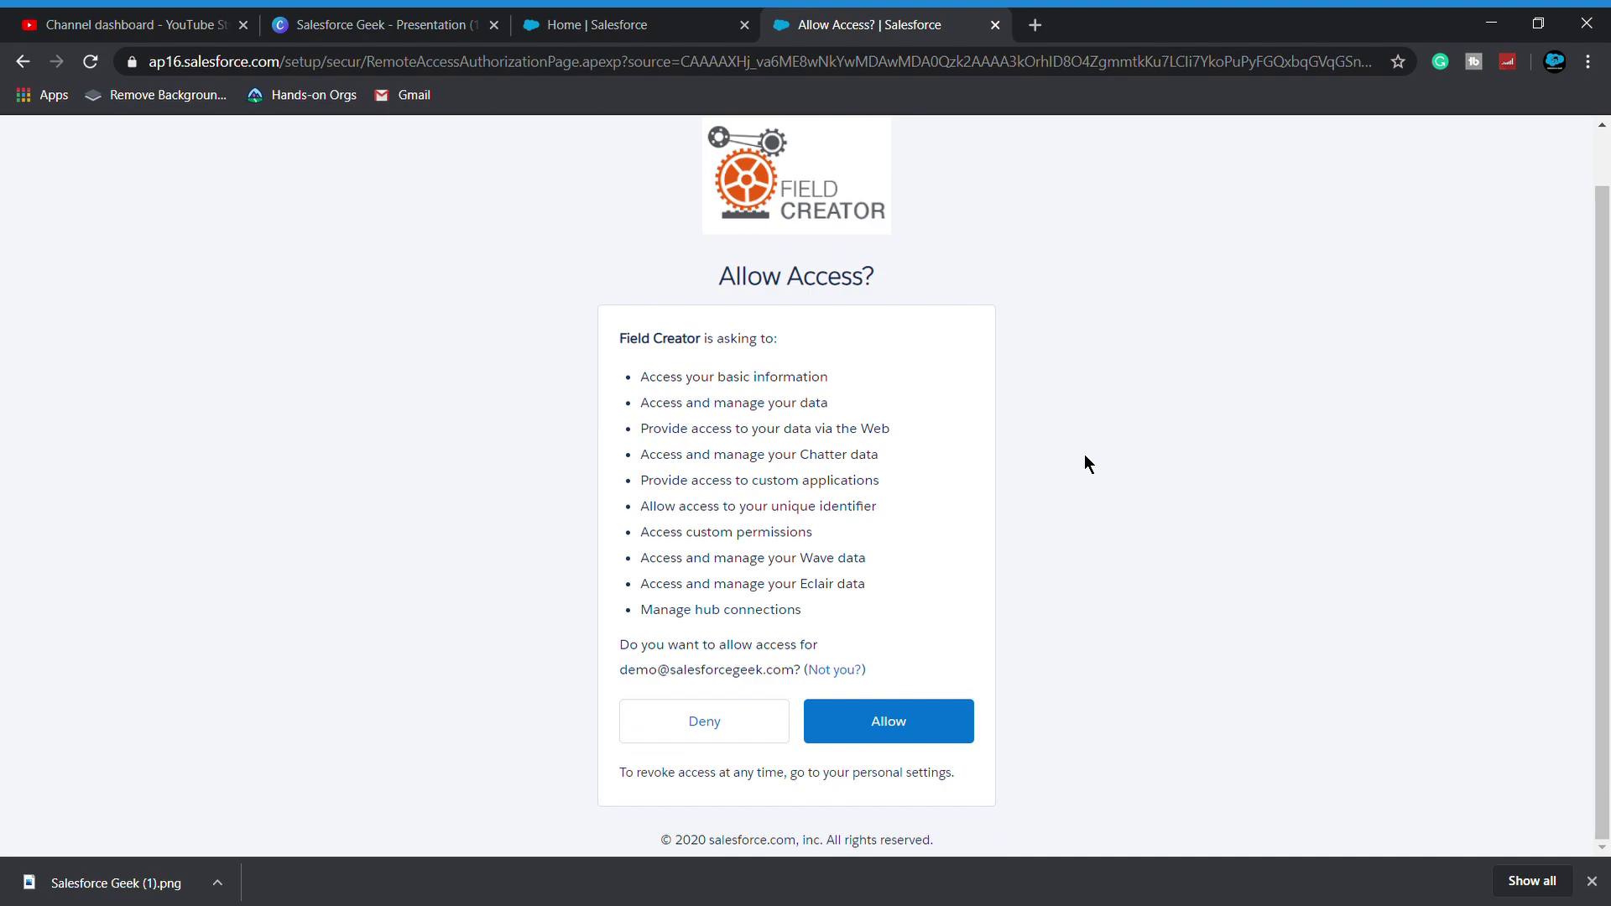
left_click(914, 721)
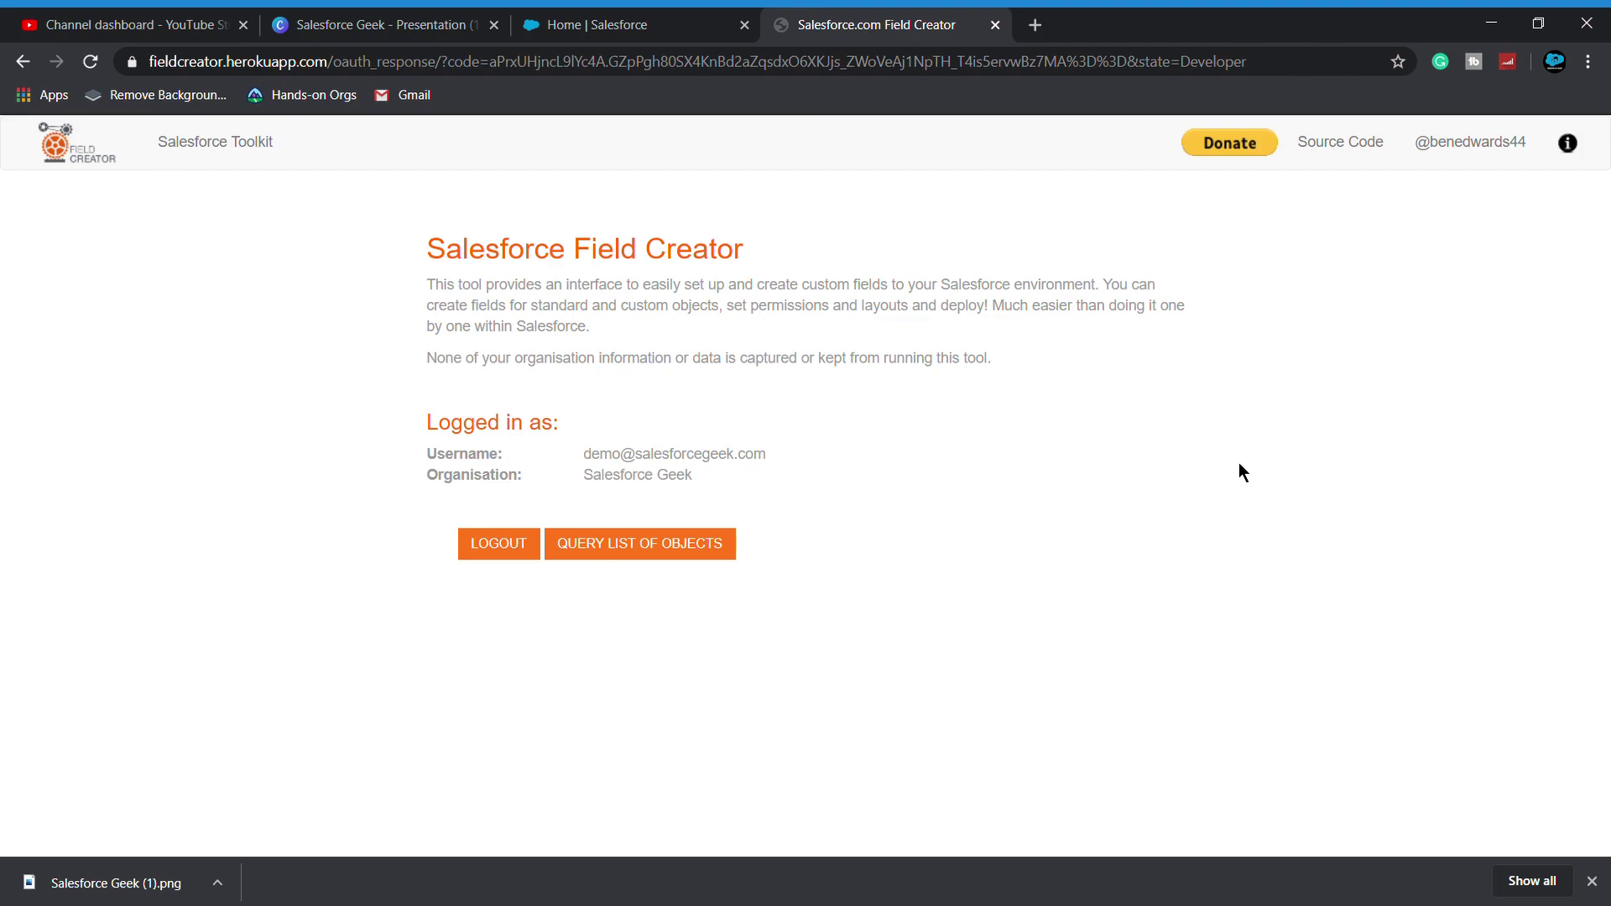
Query the org's list of objects and browse the Select Object choices.
left_click(669, 545)
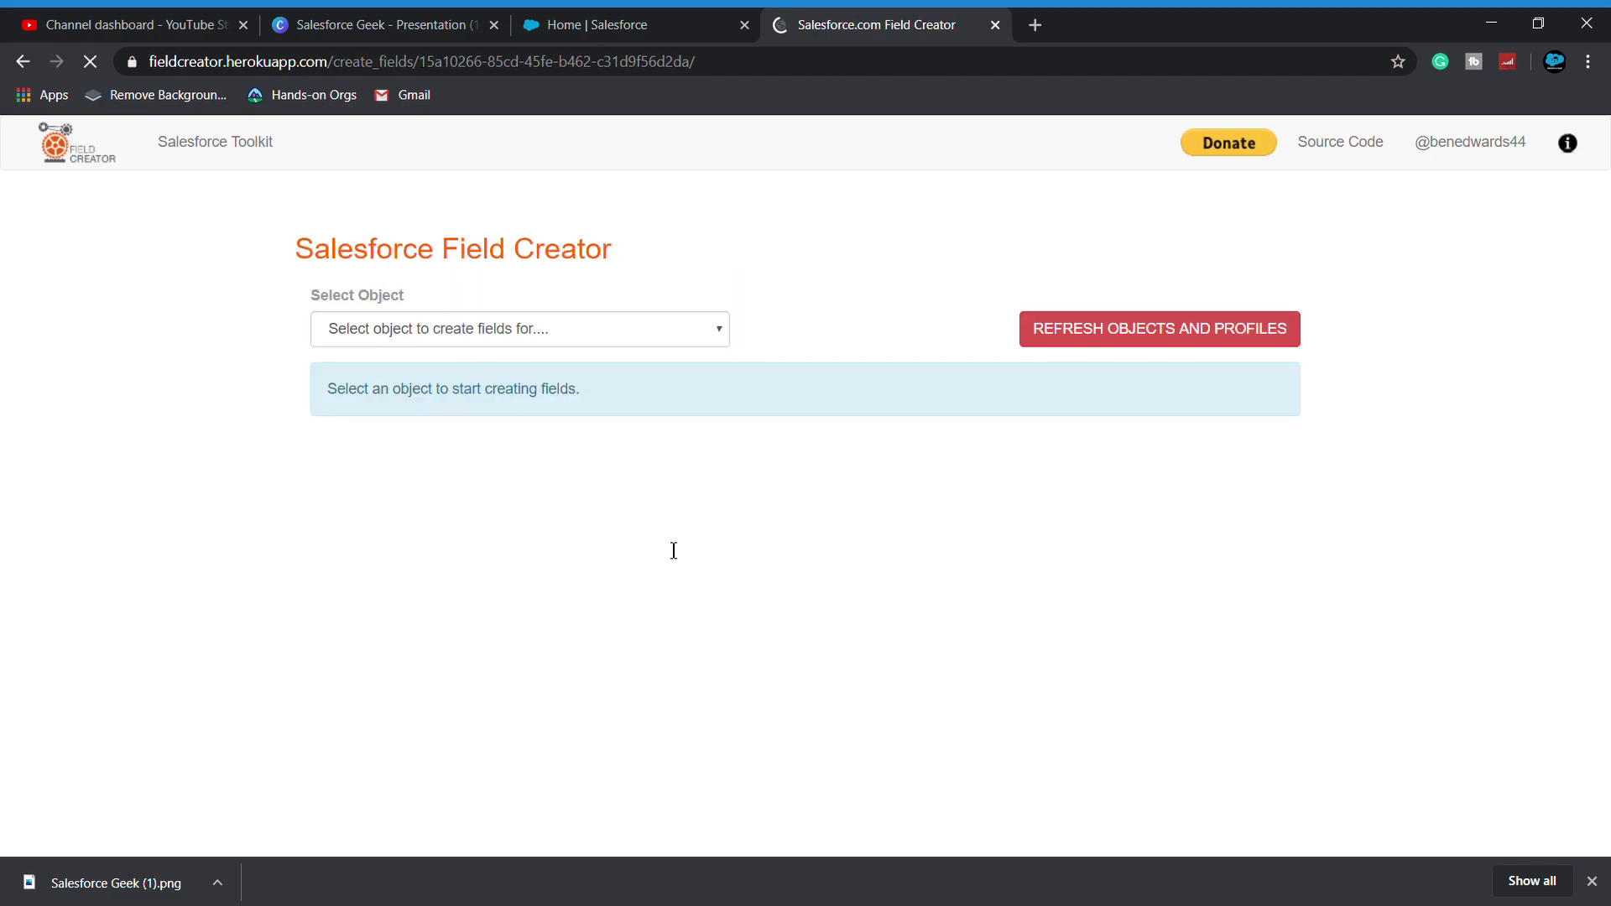
left_click(661, 336)
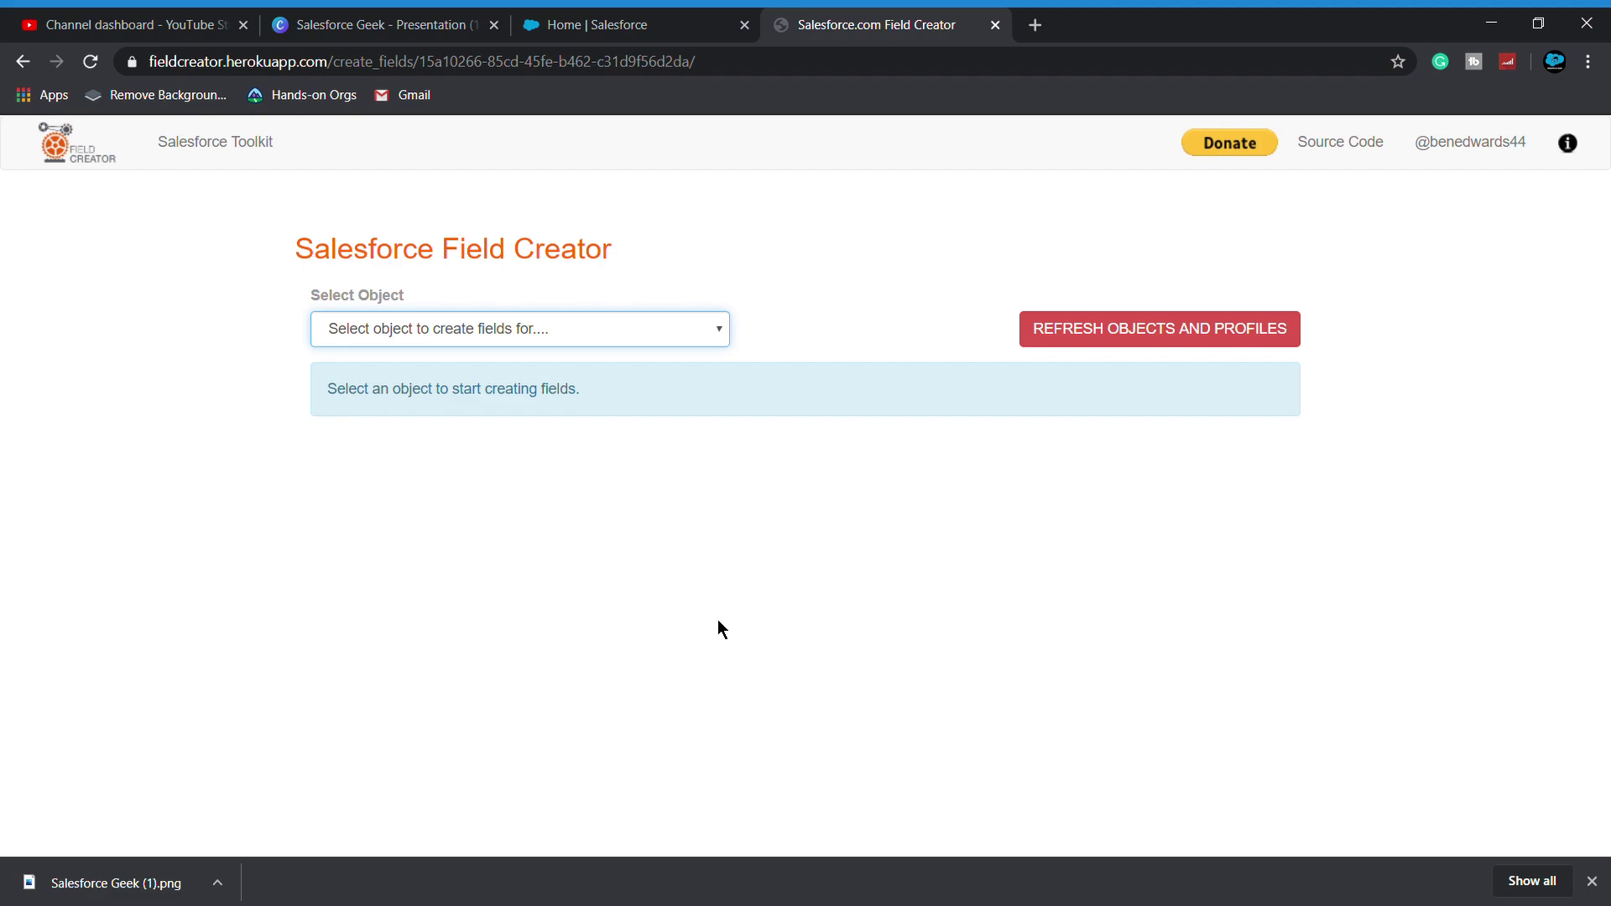
Start a new custom object labelled Subscriber, plural Subscribers.
left_click(583, 29)
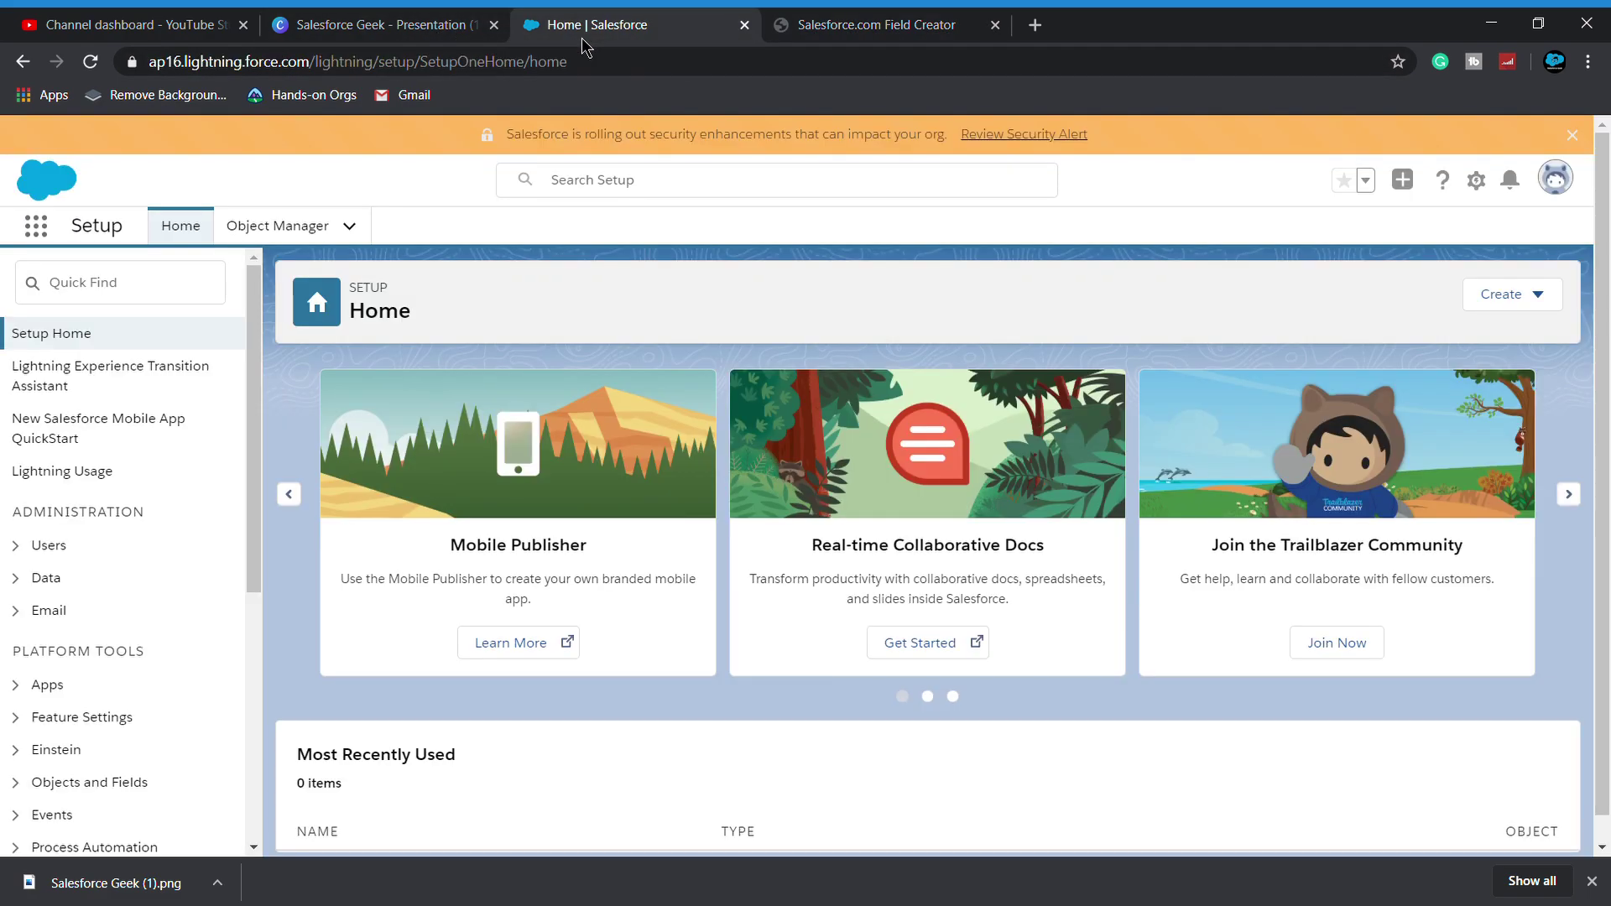
left_click(1549, 300)
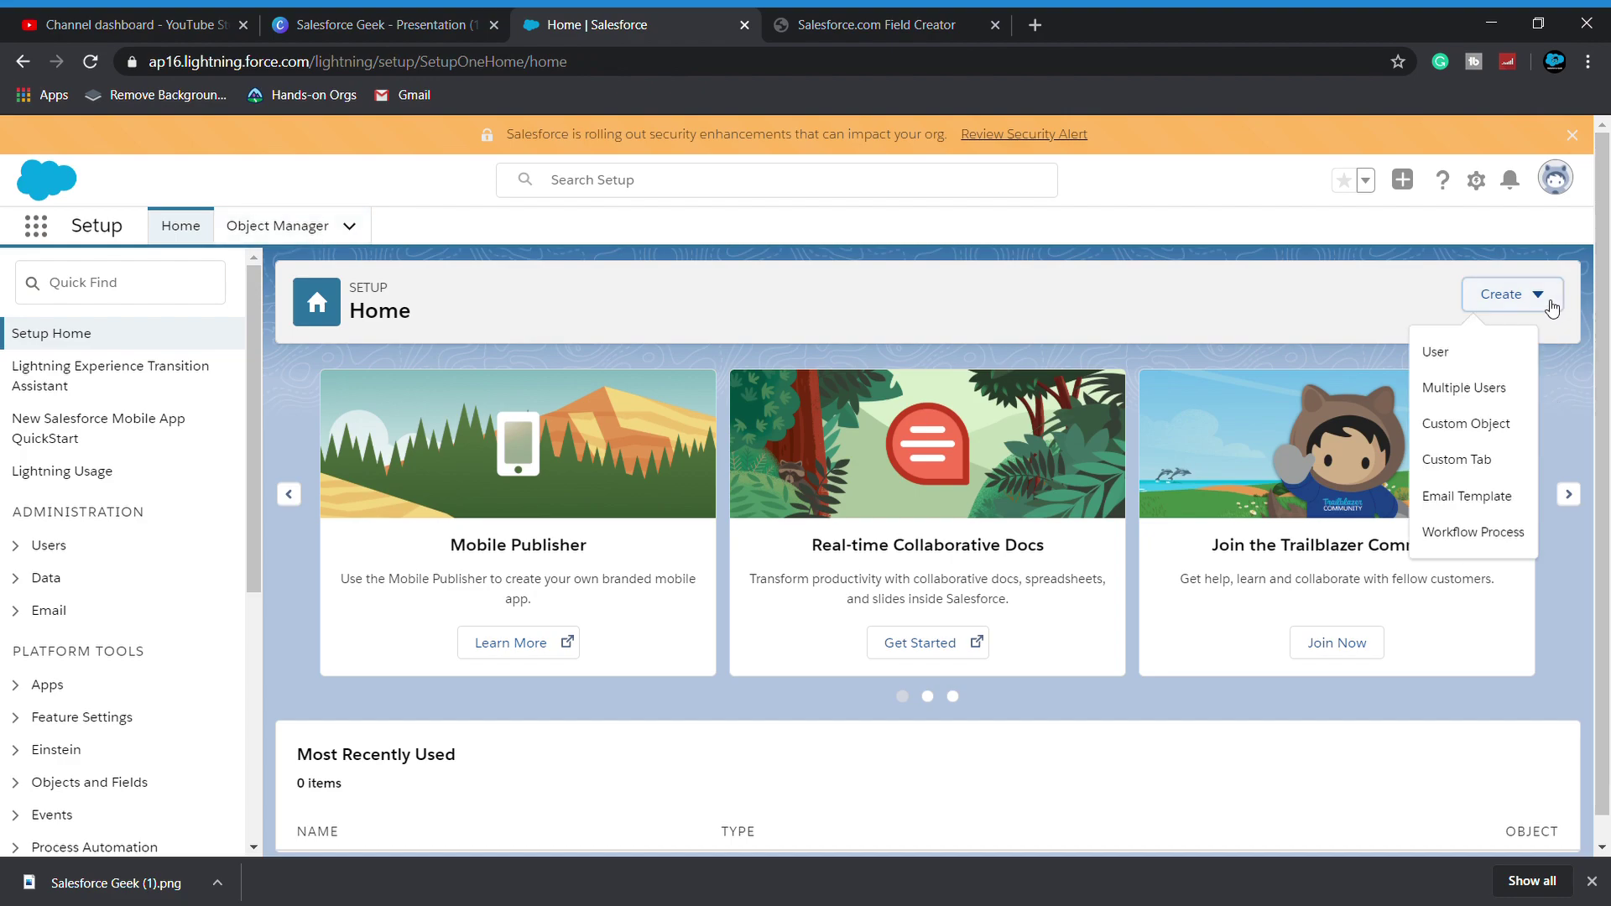
left_click(1462, 427)
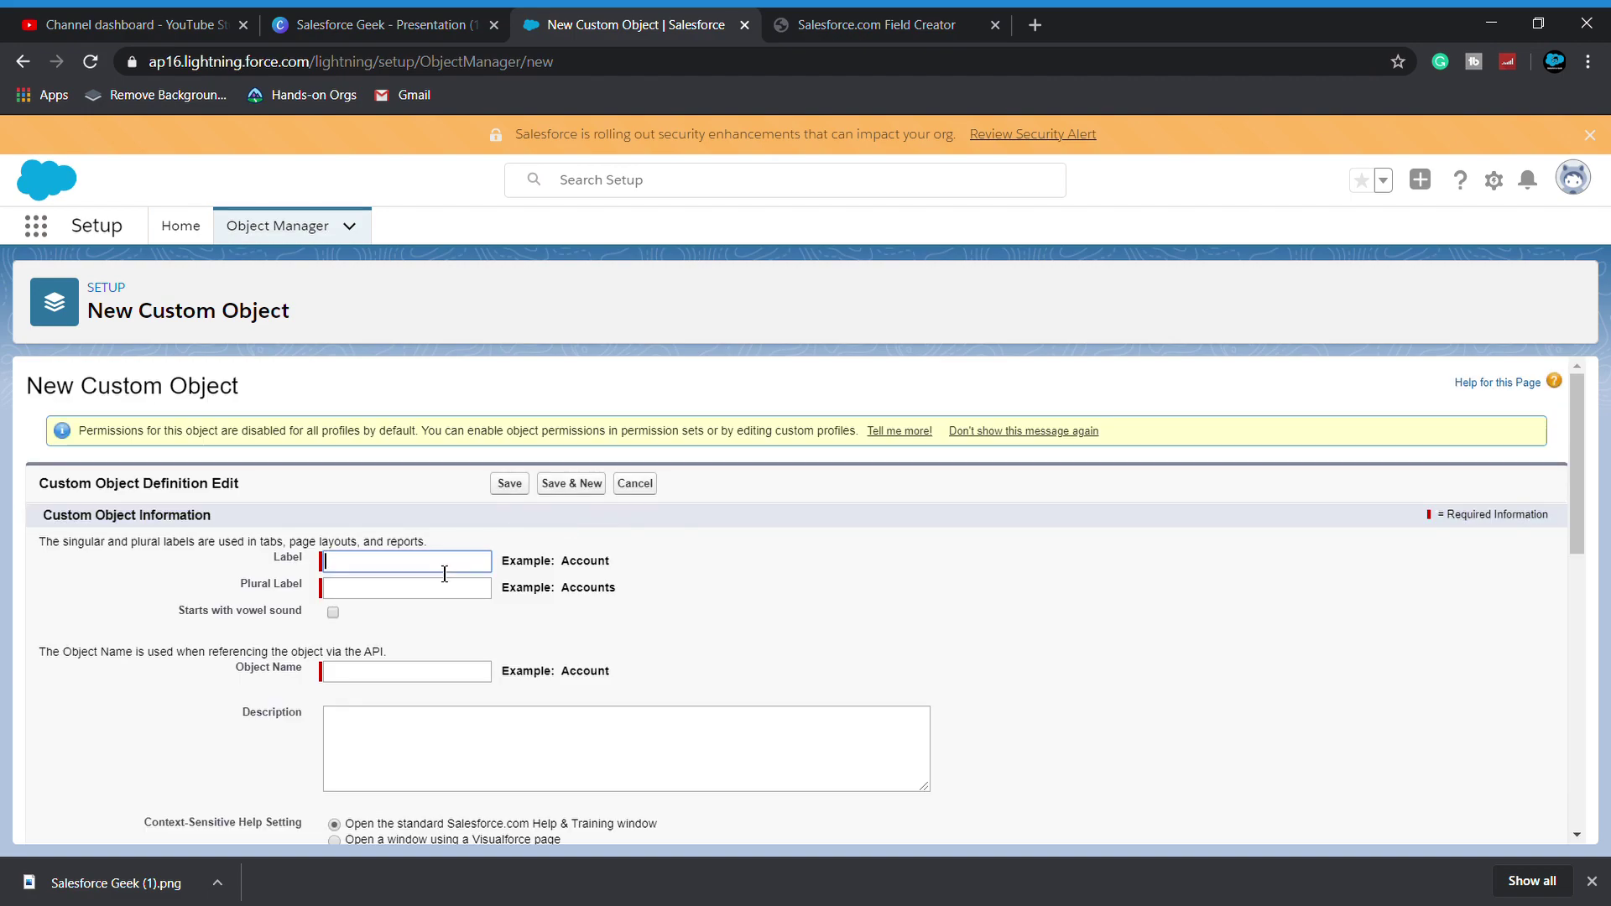
type("Subscriber")
key("Tab")
type("S")
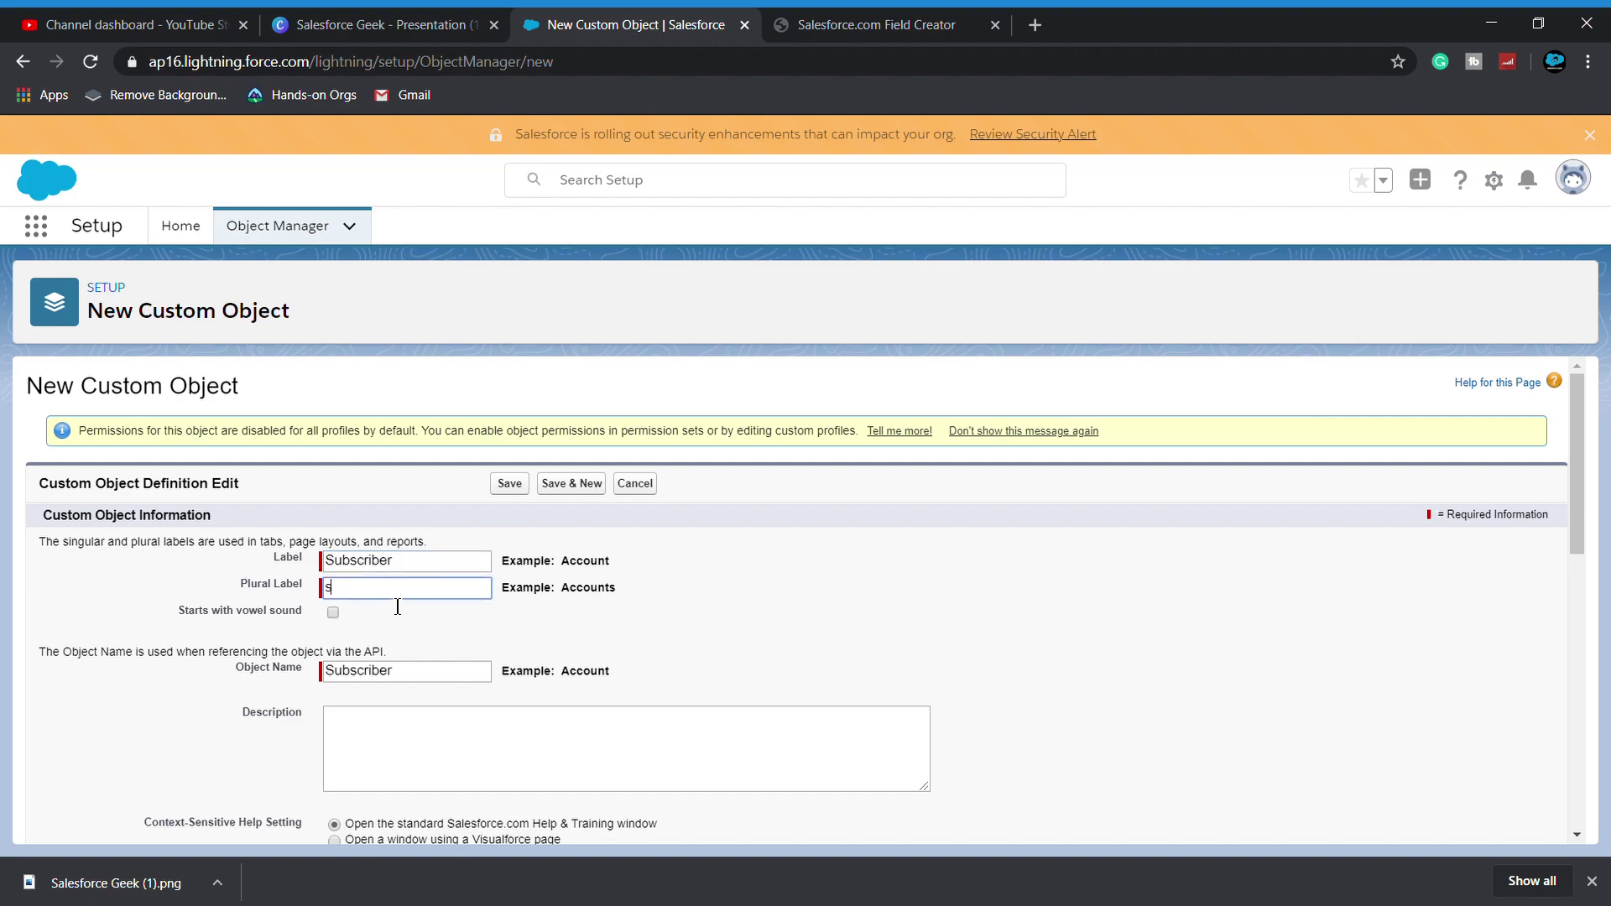
type("Subscribers")
Make the record name 'Subscriber Number', an Auto Number formatted S-{0000} starting at 1, and save.
scroll(491, 658, "down", 6)
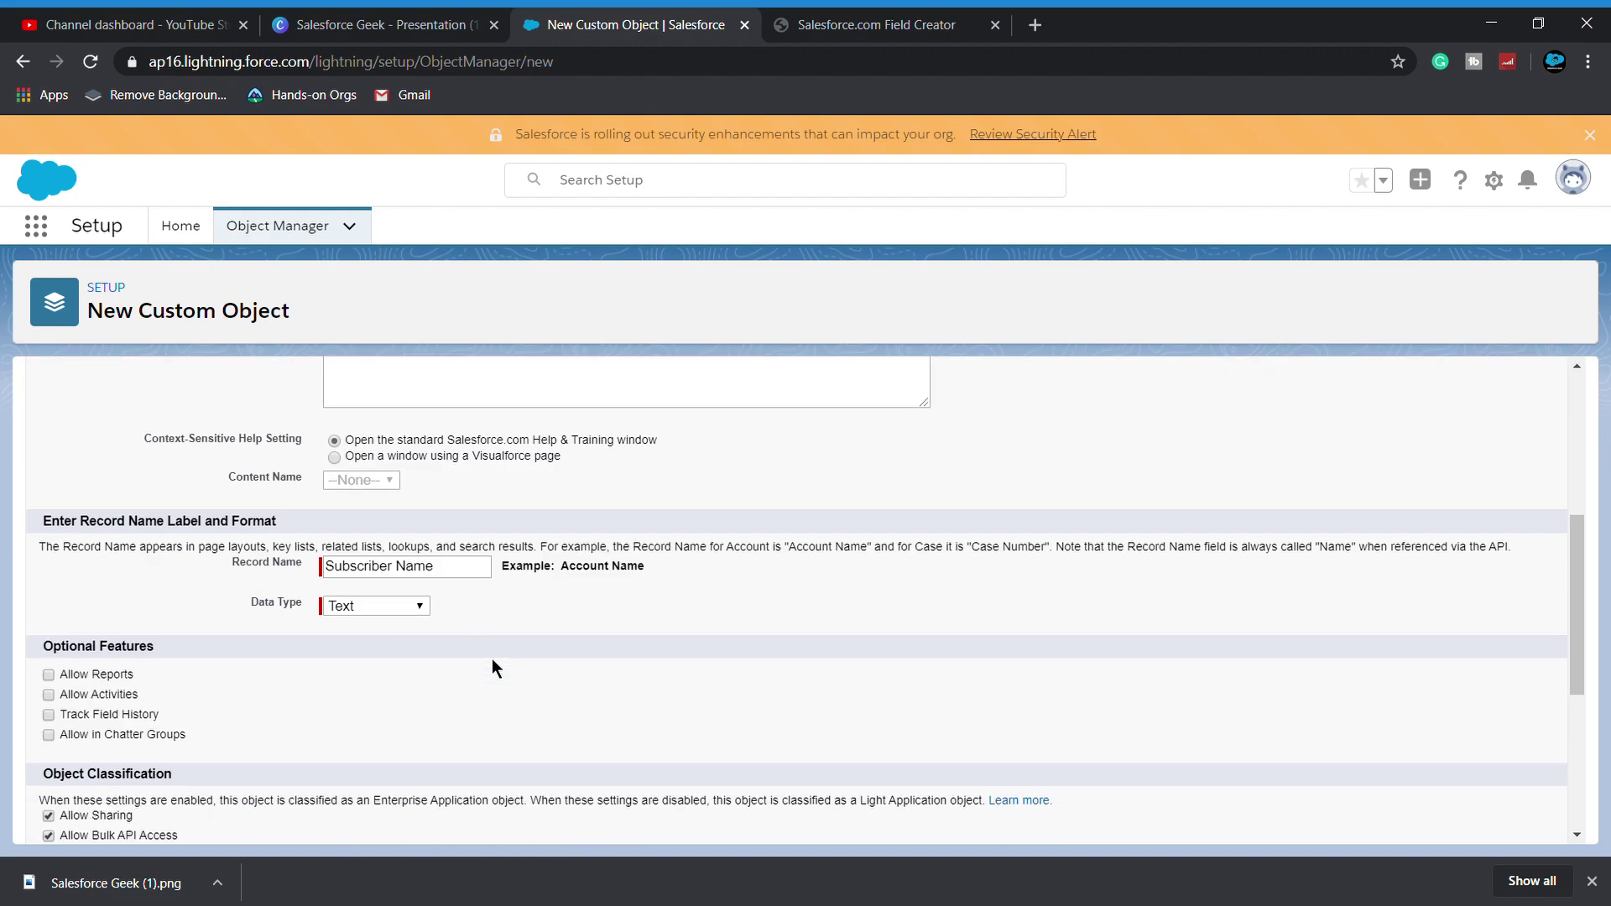
left_click(468, 458)
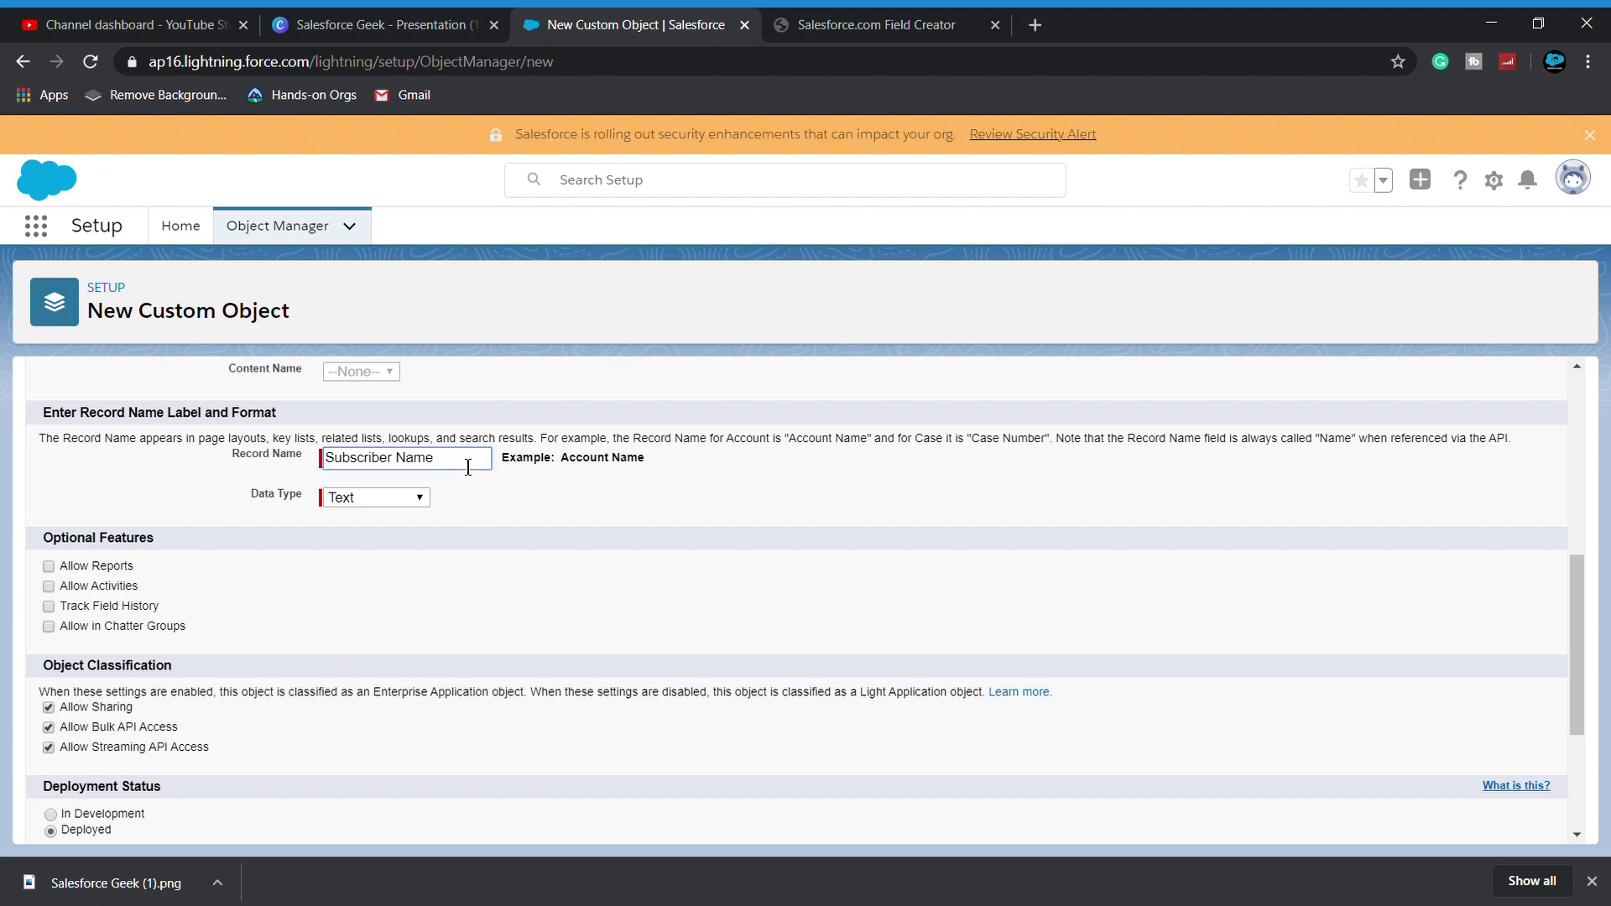
key("BackSpace")
key("BackSpace")
key("BackSpace")
key("BackSpace")
key("BackSpace")
type("Number")
key("Tab")
key("Down")
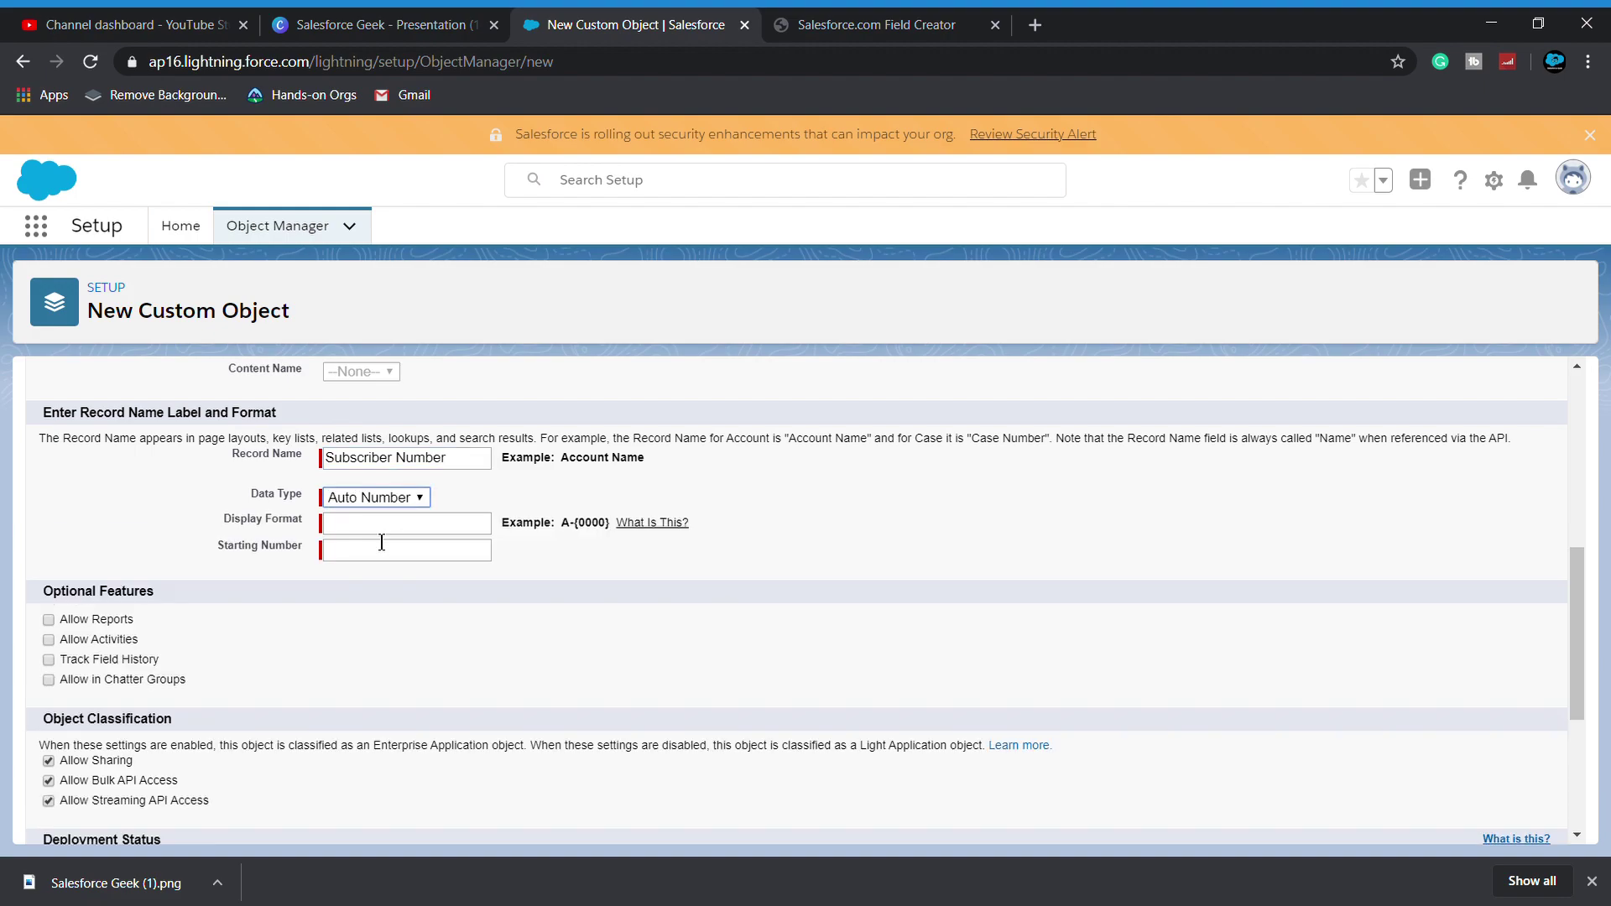
key("Tab")
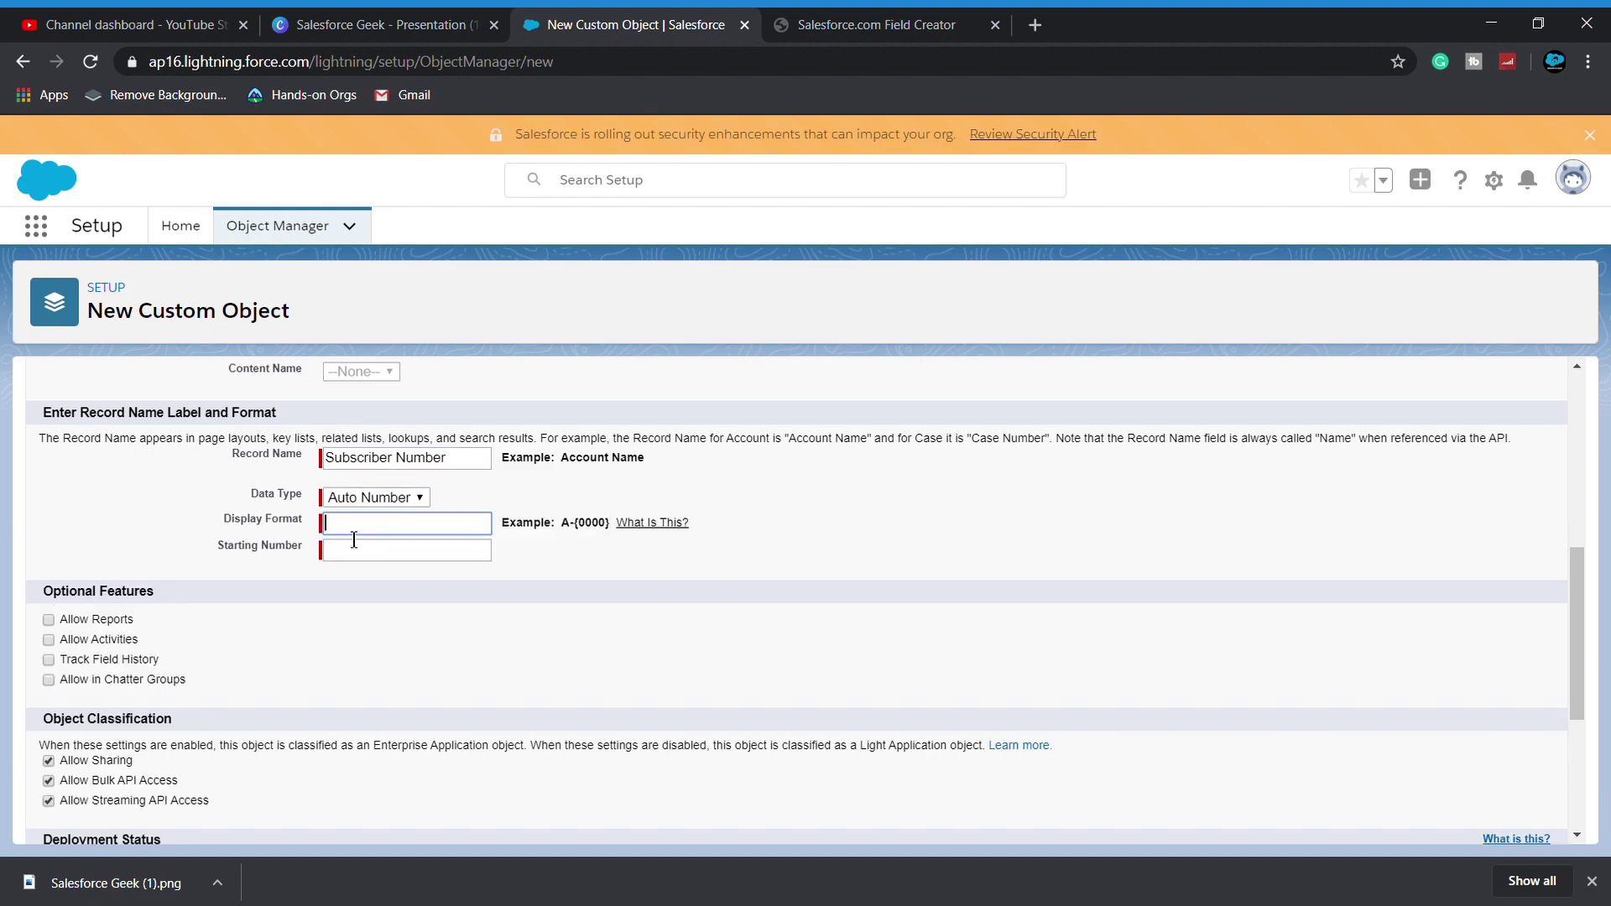
type("S-")
type("{}")
type("0000")
left_click(449, 559)
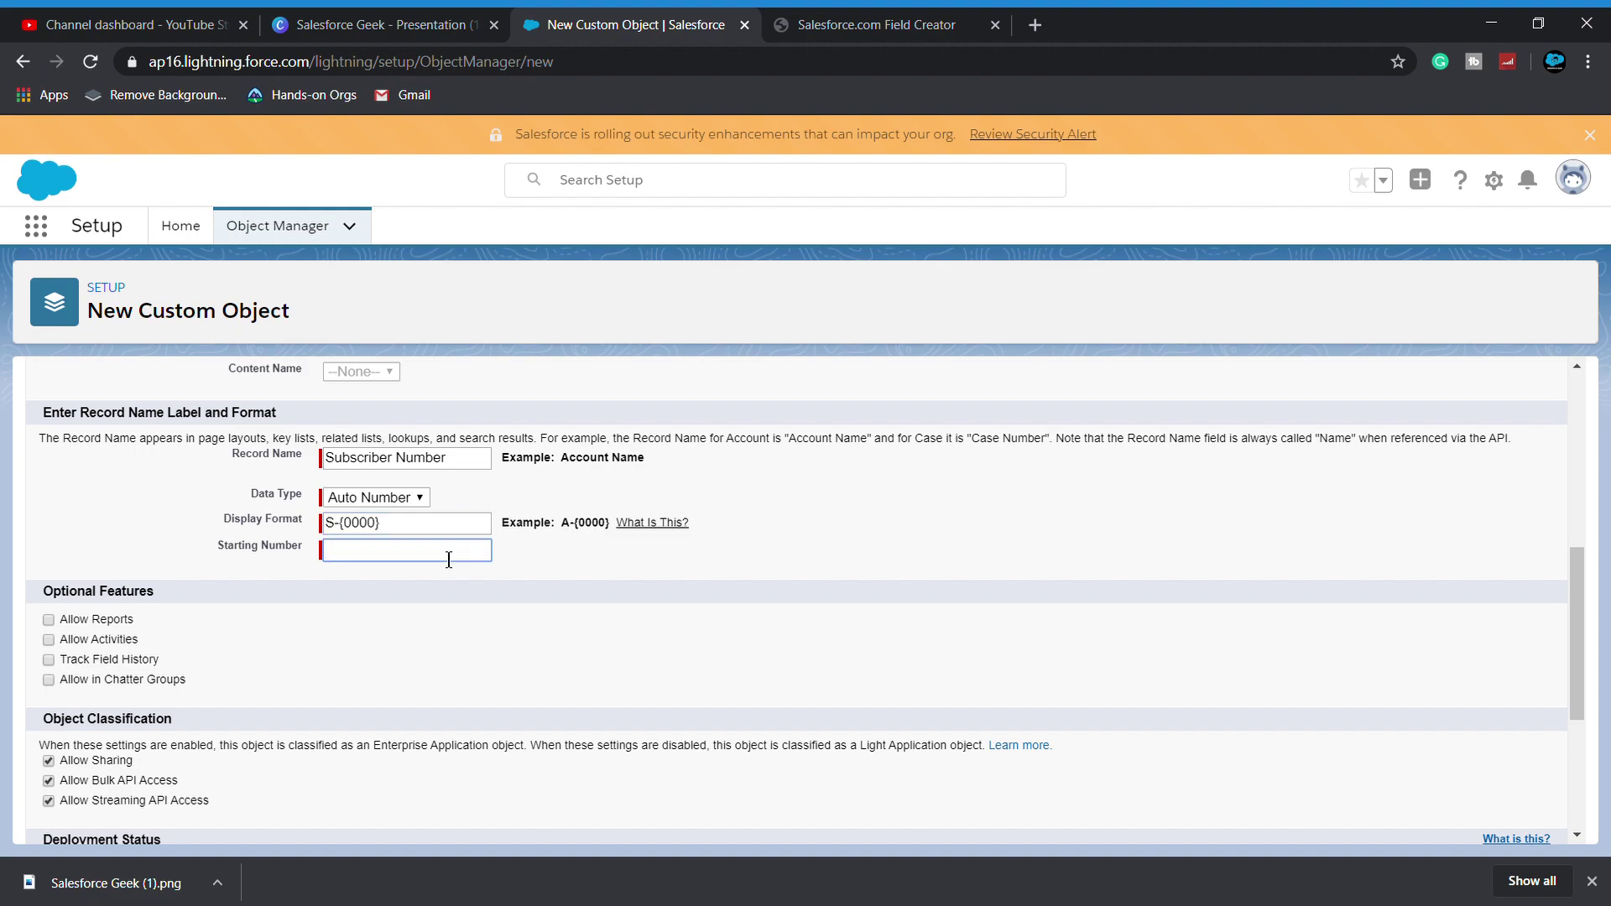
type("1")
scroll(449, 559, "down", 4)
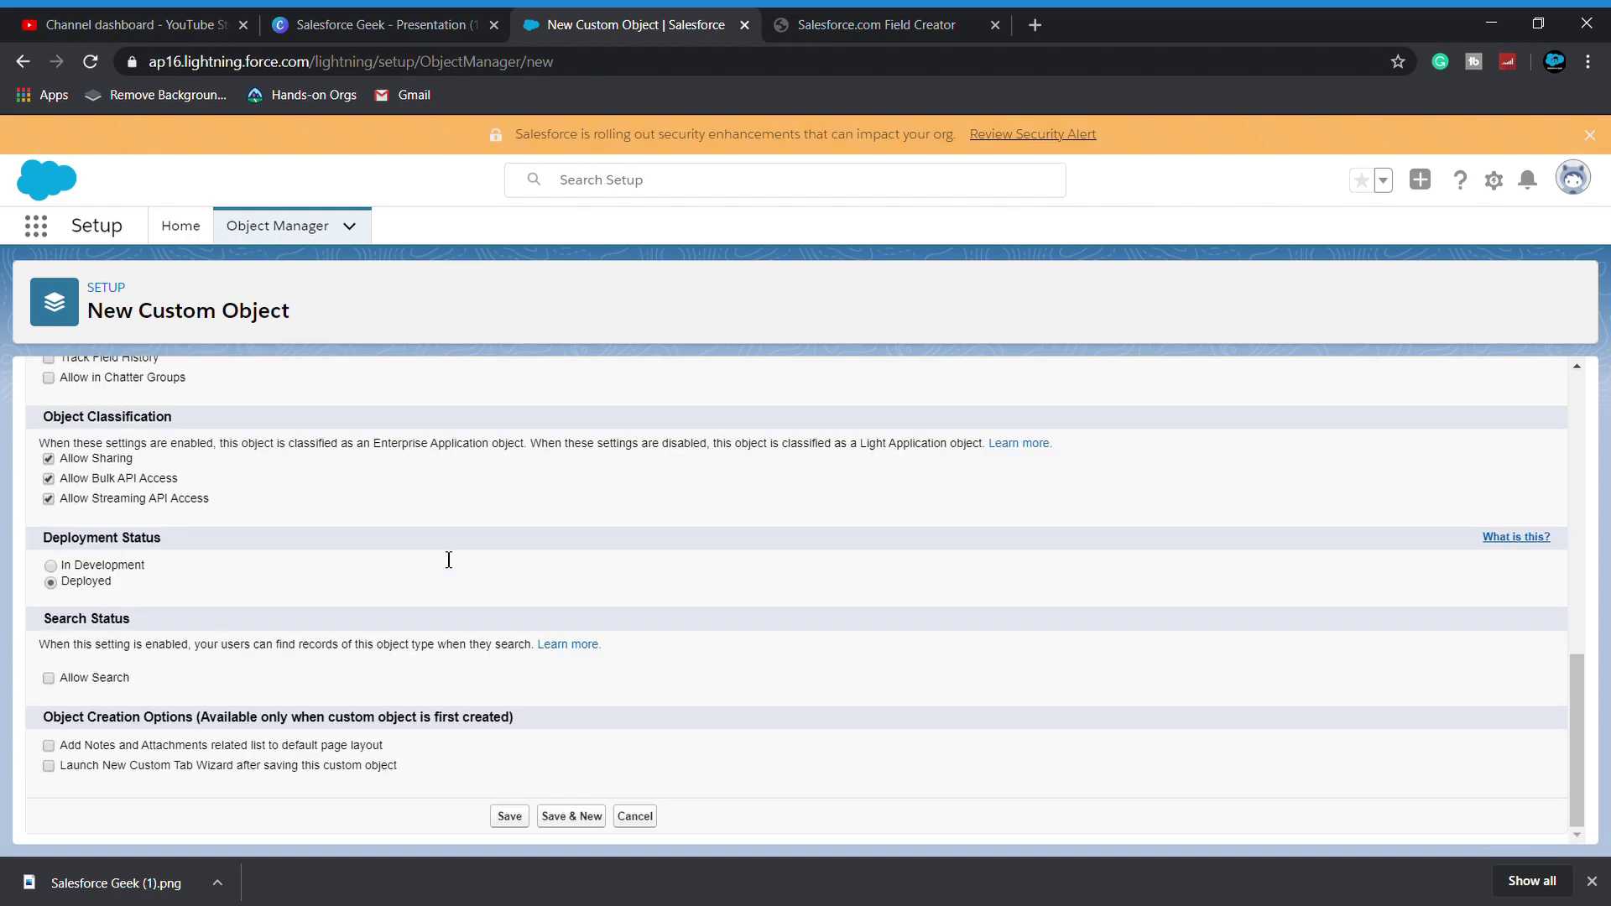
left_click(521, 817)
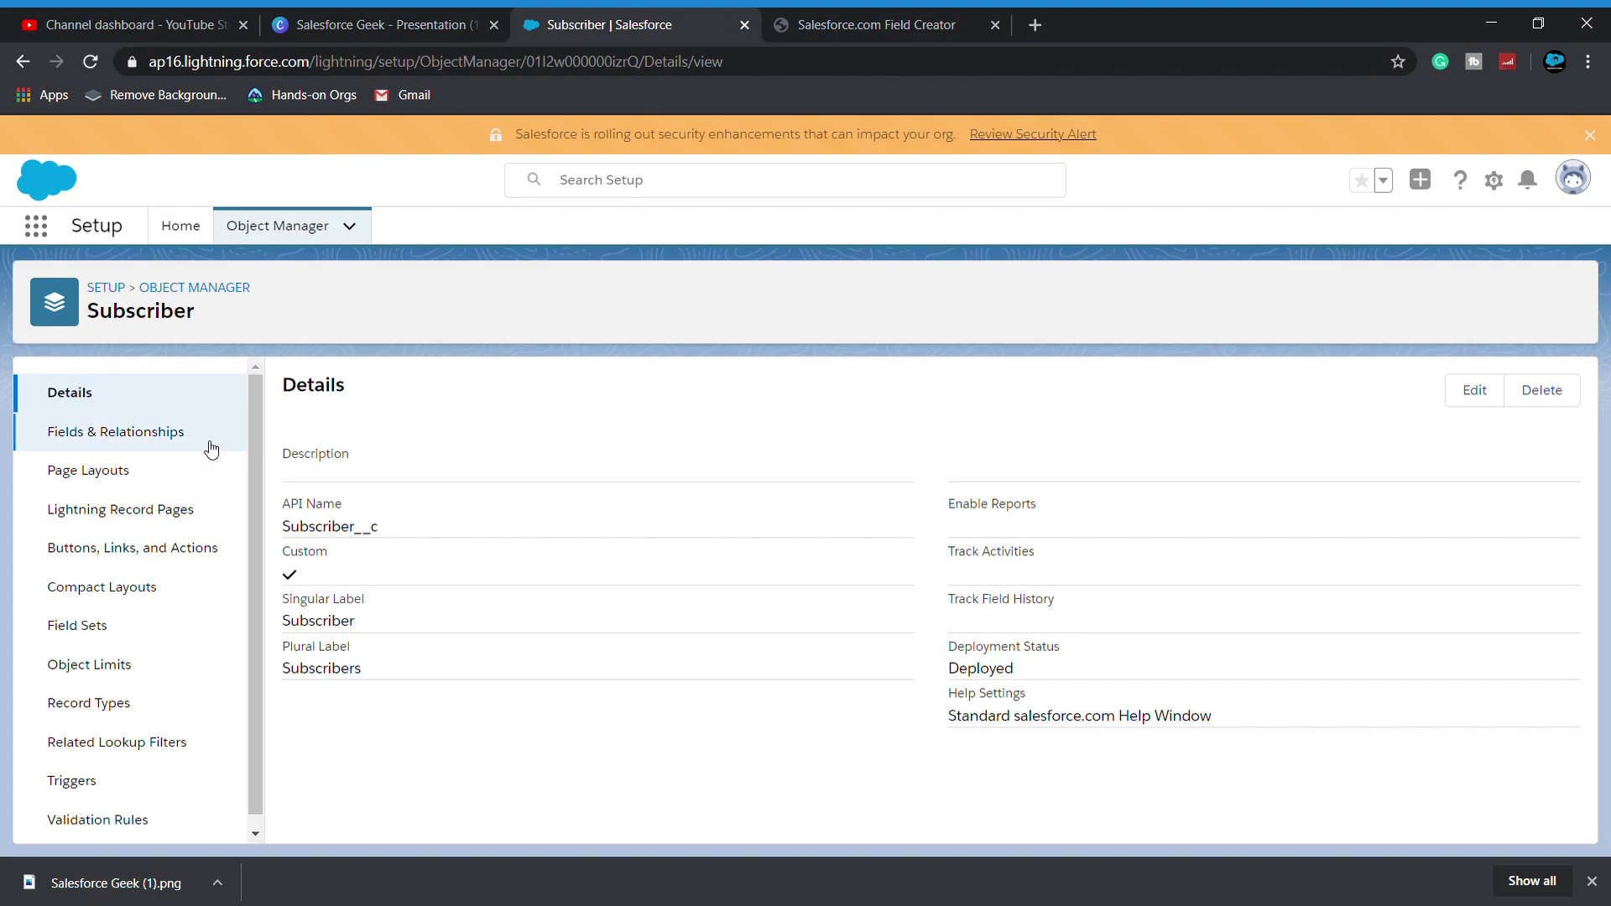
Review Subscriber's Fields & Relationships list, then return to the Field Creator tab.
left_click(188, 443)
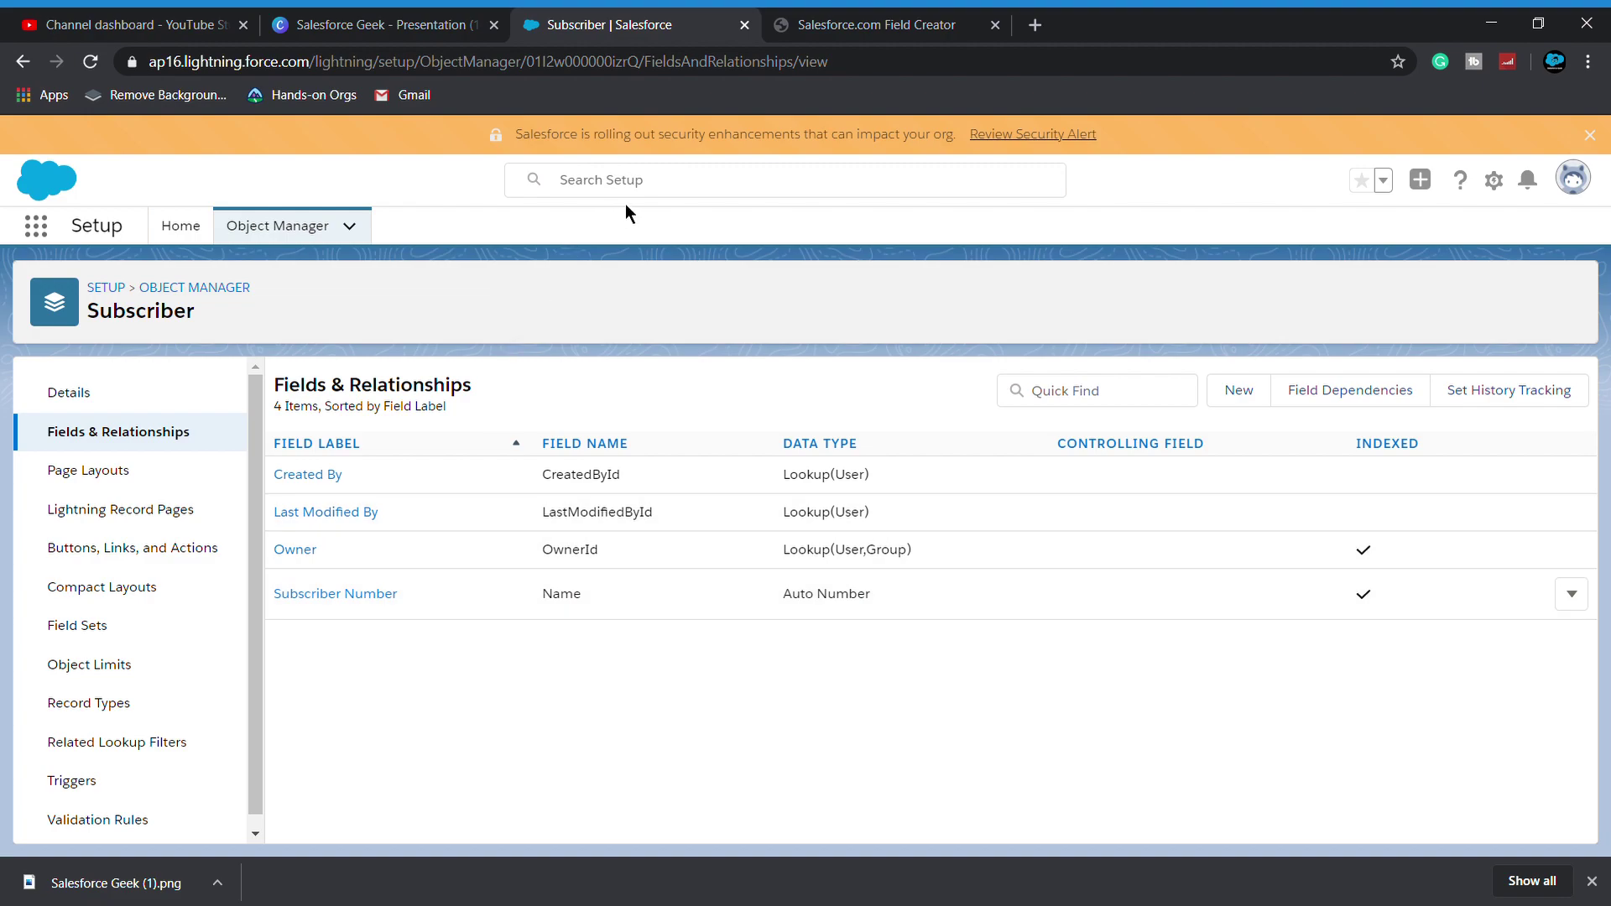
left_click(869, 27)
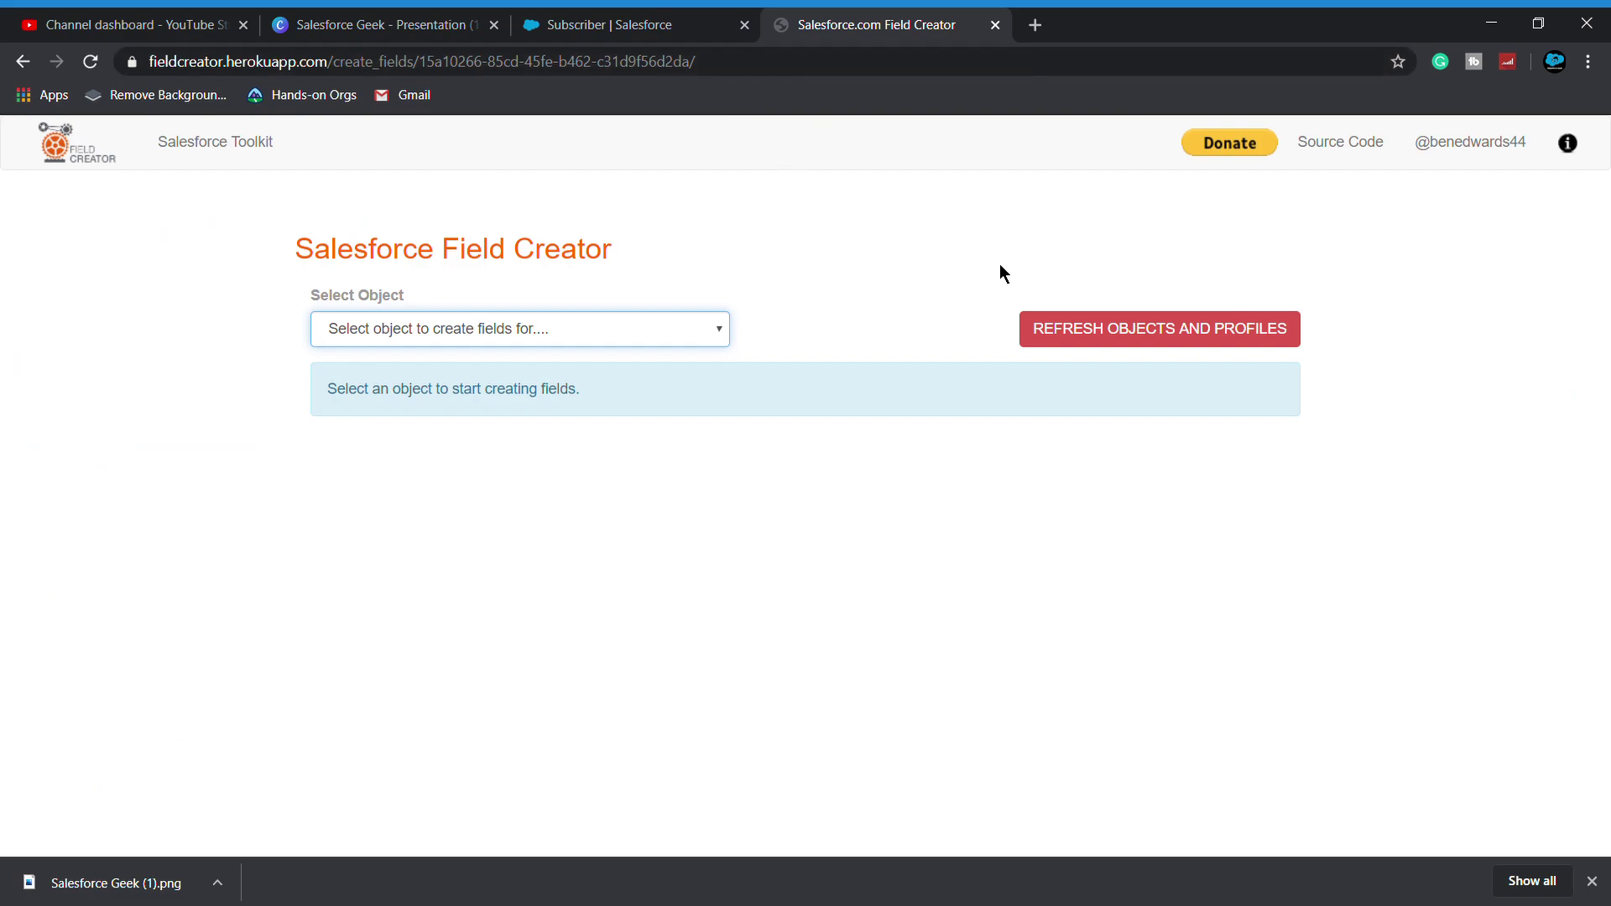
Refresh objects and profiles, then select Subscriber__c (Subscriber) as the object.
left_click(1168, 347)
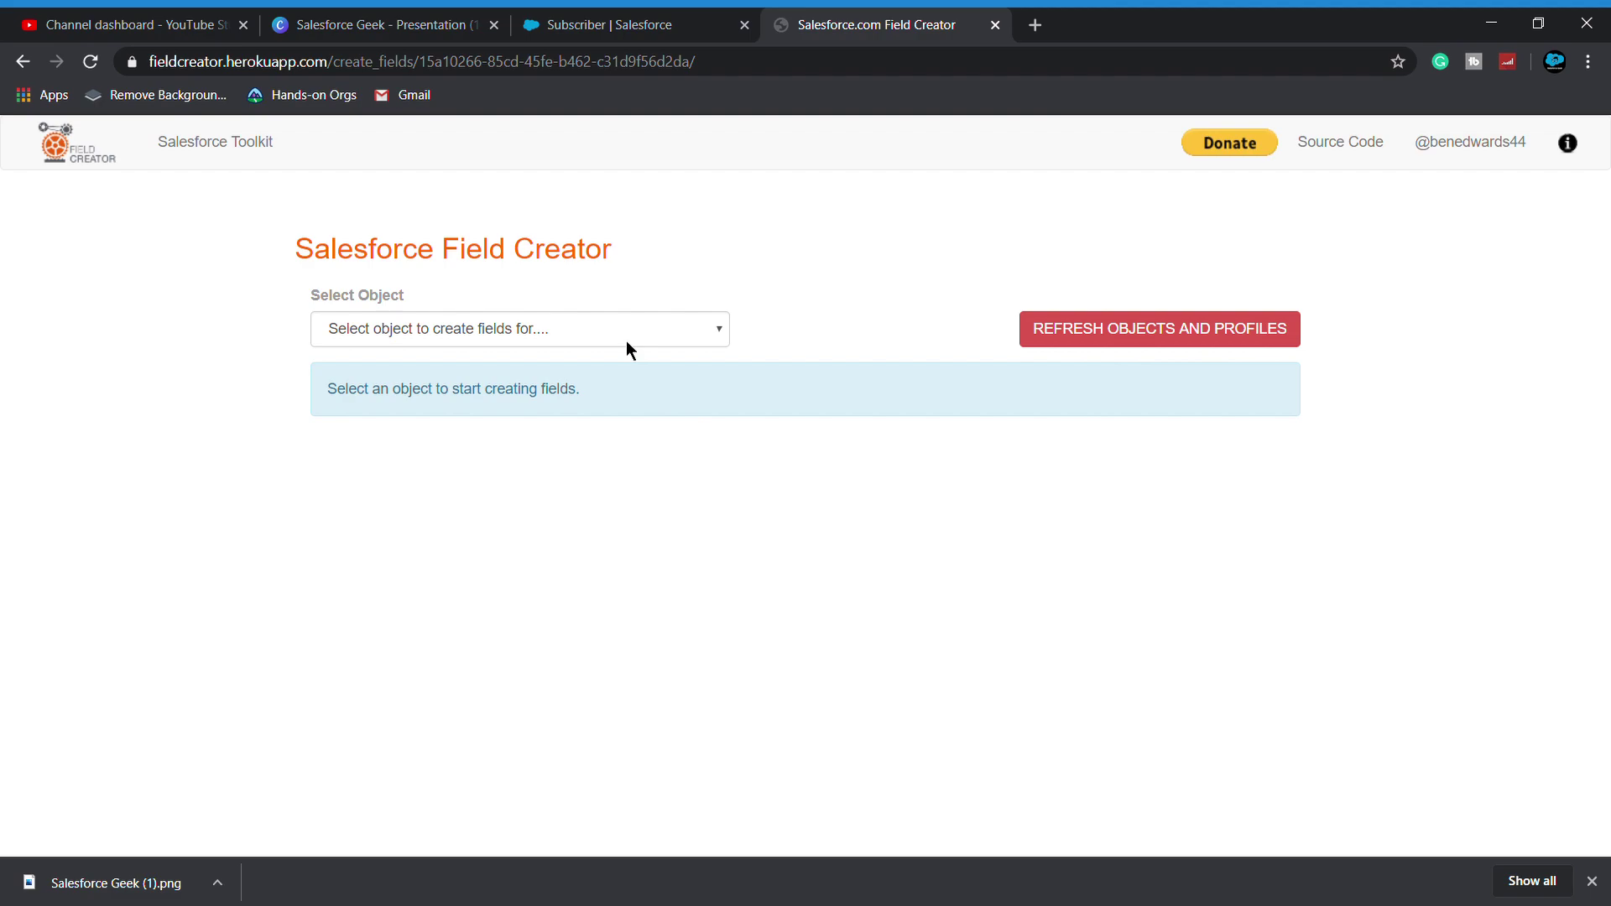
left_click(625, 343)
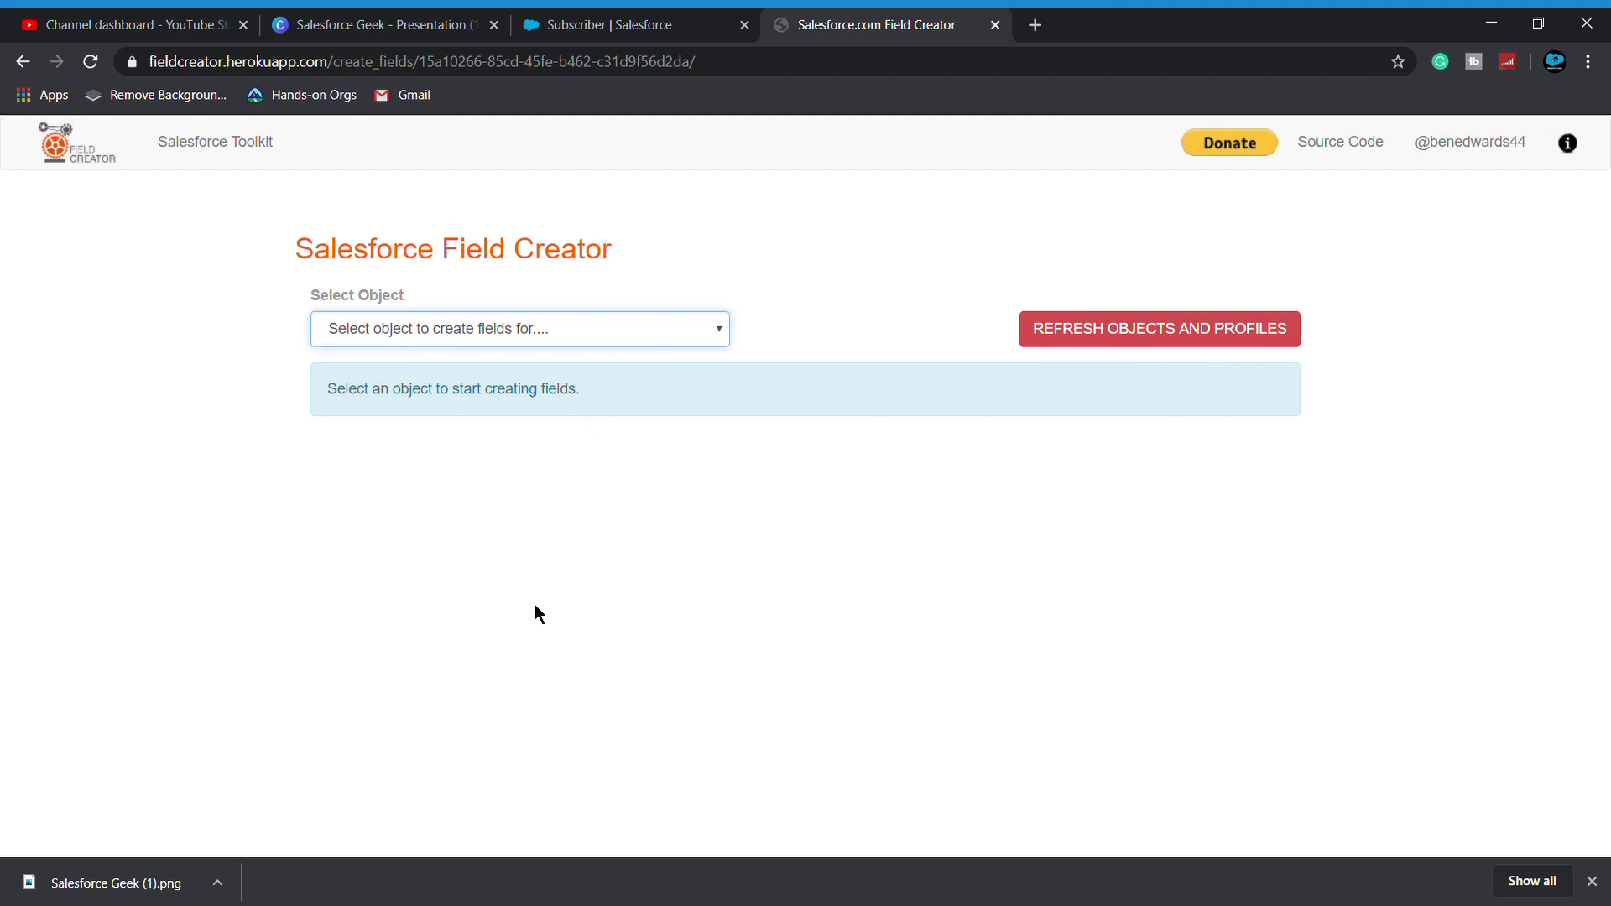
left_click(442, 681)
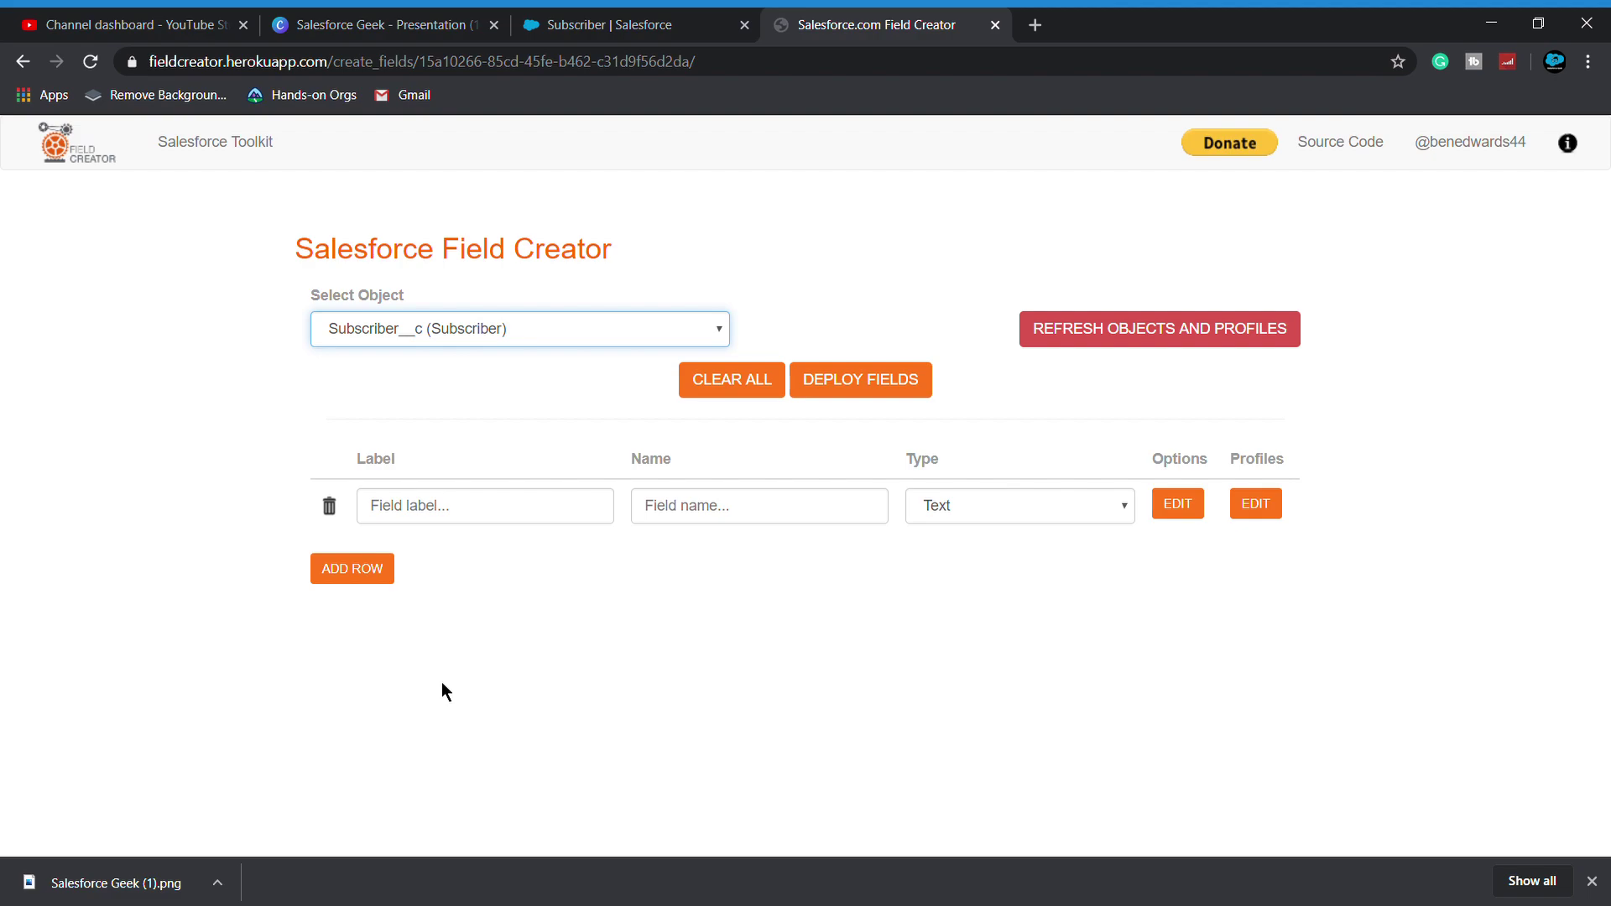
Add the first field, Subscriber Name, with auto-filled API name and type Text.
left_click(370, 36)
left_click(823, 25)
left_click(440, 521)
type("S")
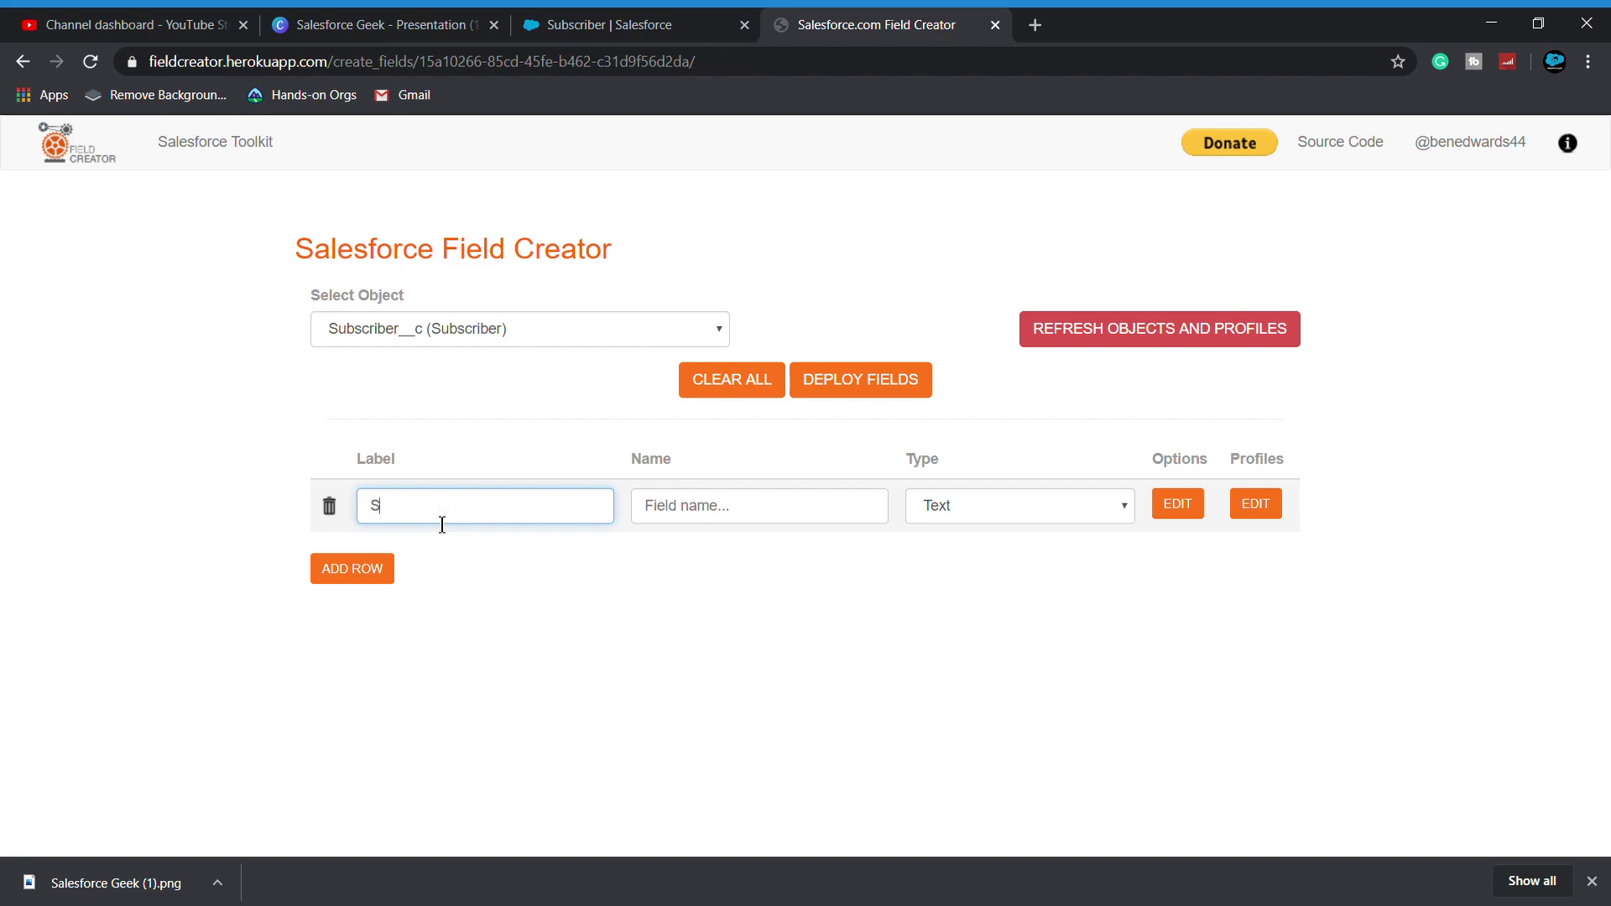
type("ubscriber Name")
left_click_drag(507, 521, 287, 526)
key("ctrl+c")
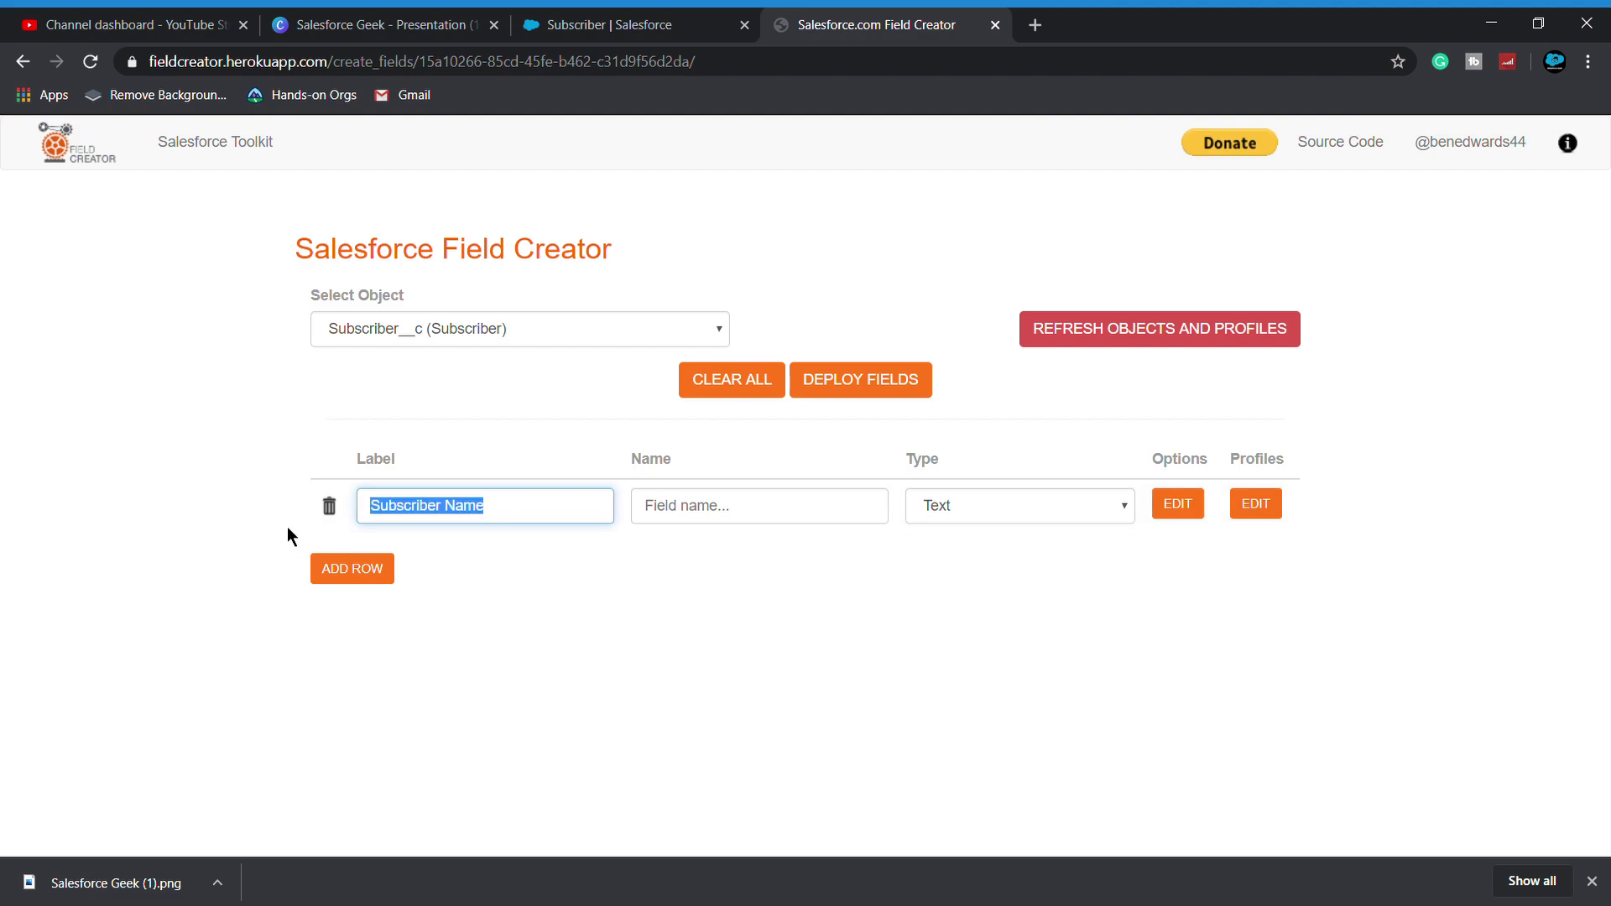
left_click(792, 518)
left_click(981, 517)
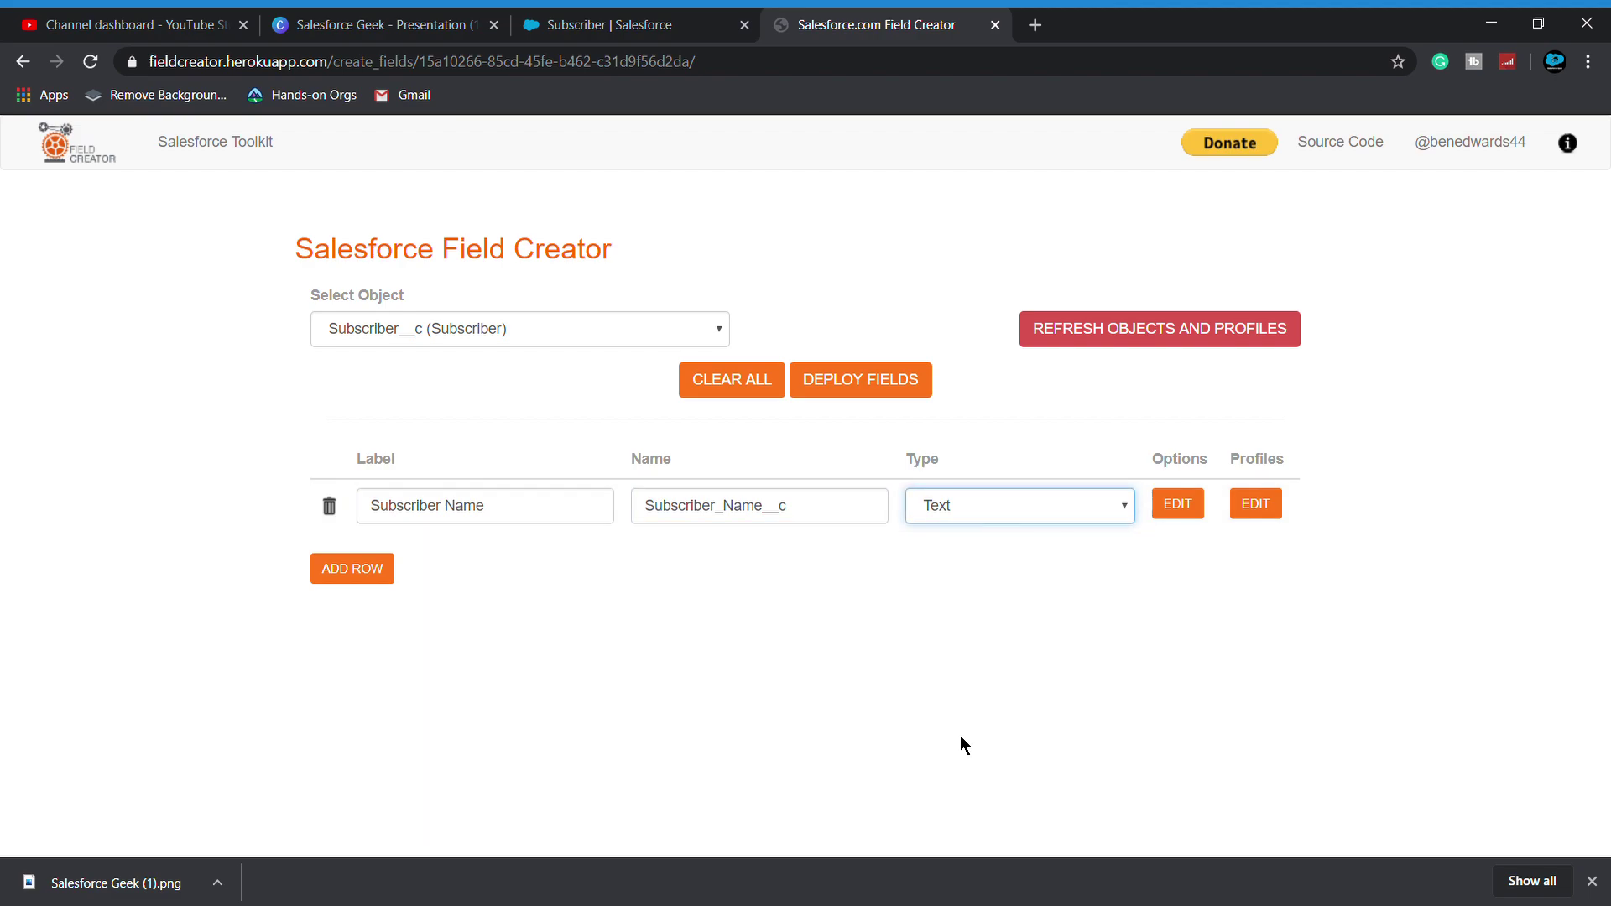
Add a second row, Subscriber Email, with type Email.
left_click(374, 574)
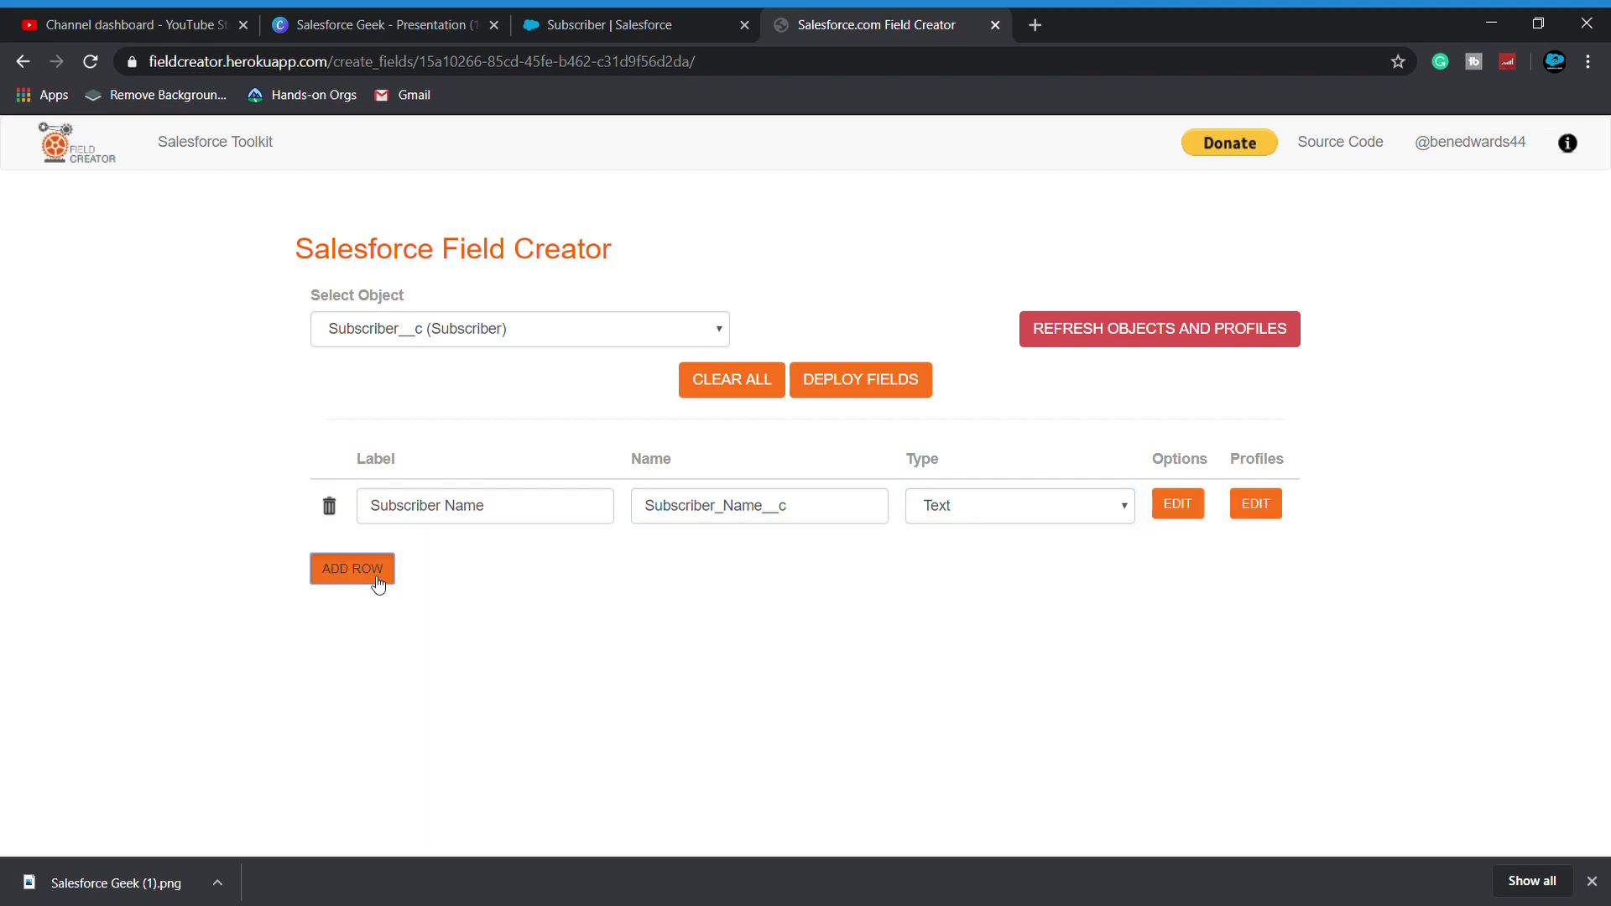
key("ctrl+v")
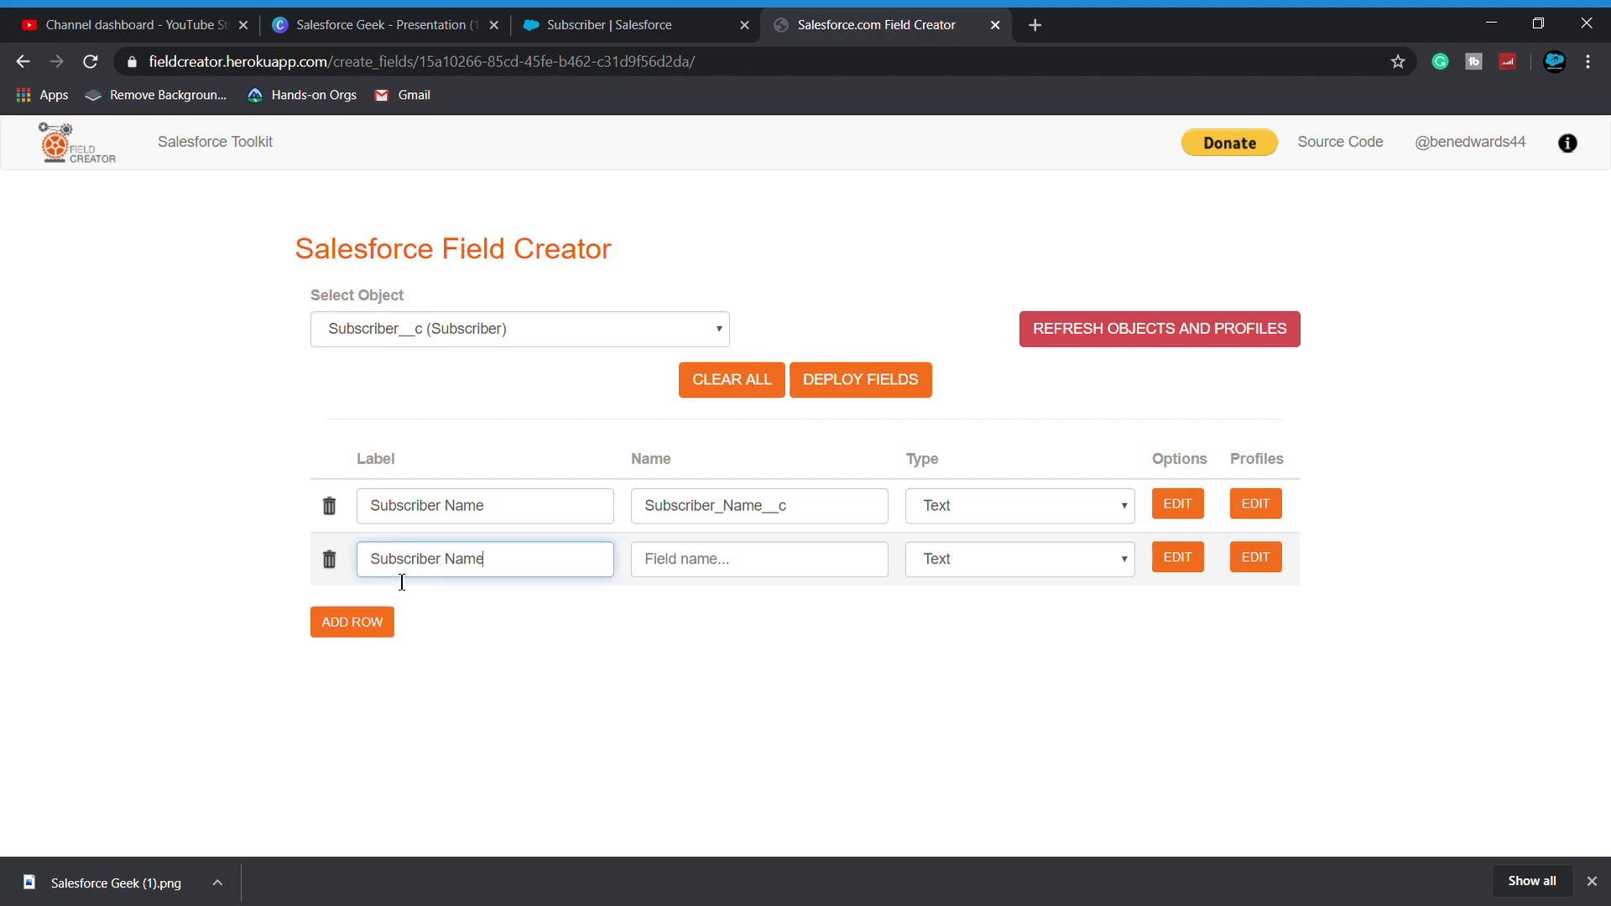
key("BackSpace")
key("BackSpace")
key("BackSpace")
key("BackSpace")
key("BackSpace")
type("Email")
left_click(668, 568)
left_click(1011, 557)
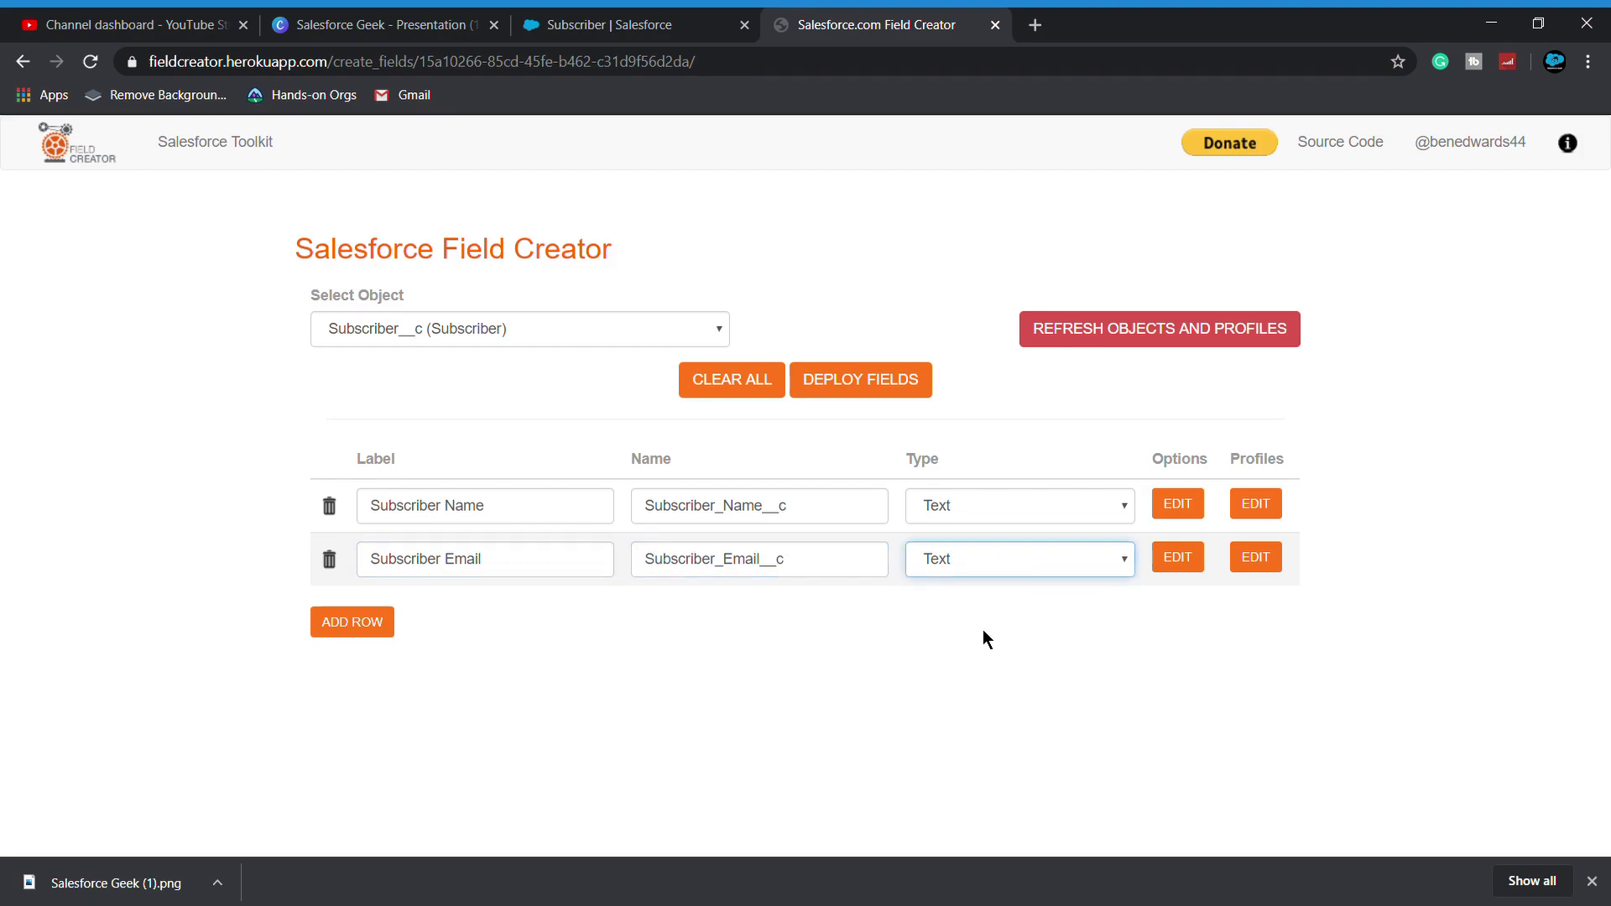
key("e")
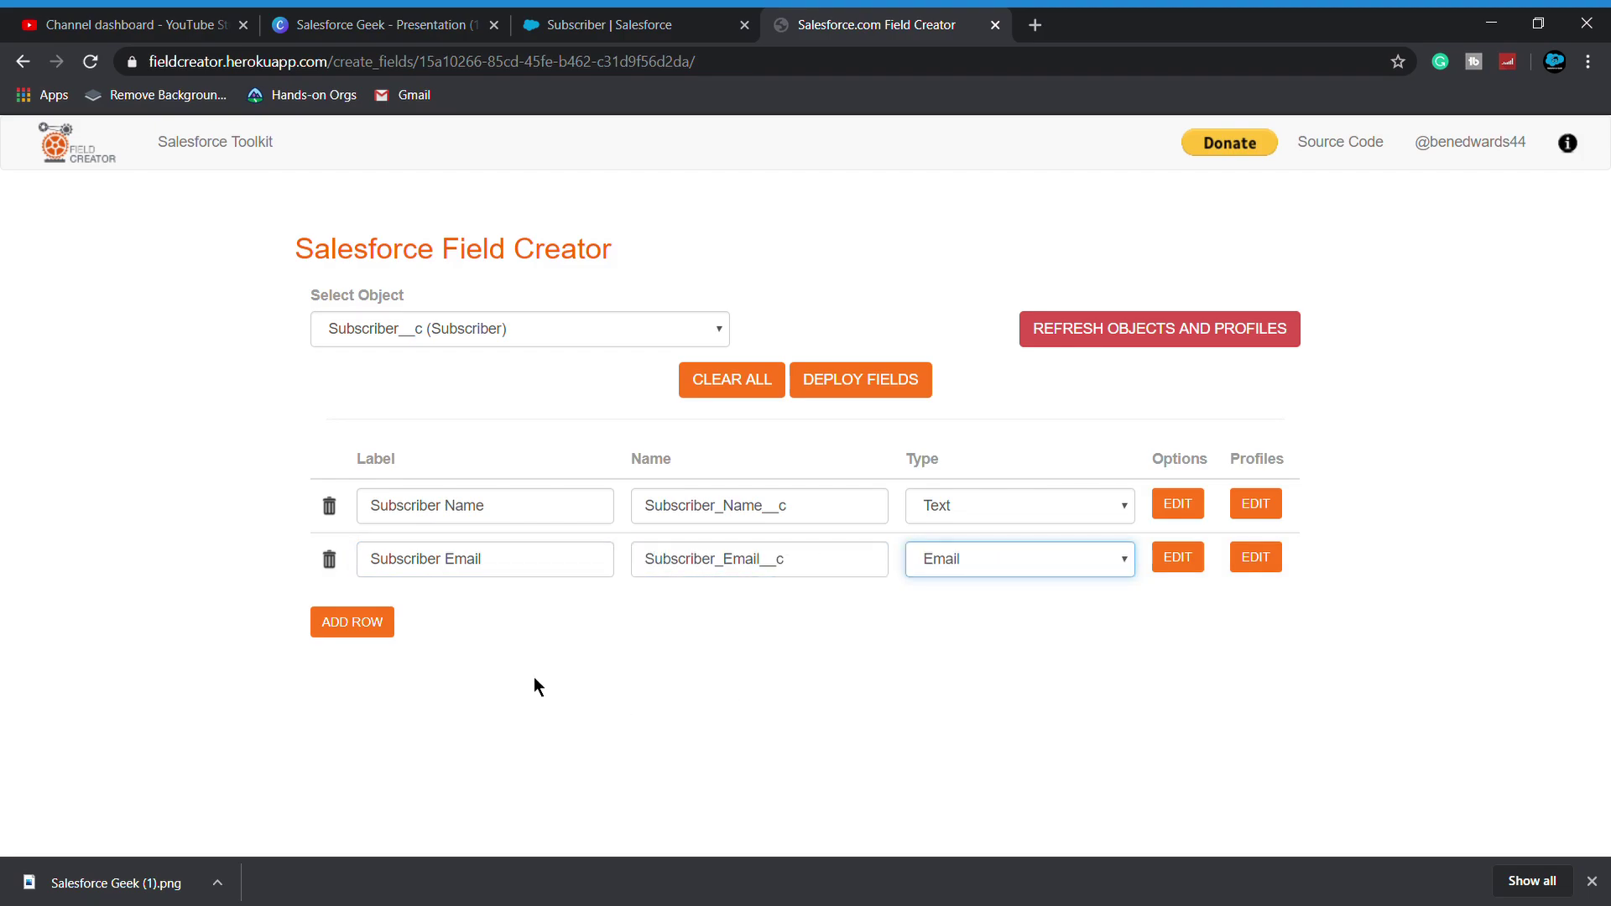
Add a third row, Subscriber Phone, with type Phone.
left_click(373, 631)
left_click(406, 629)
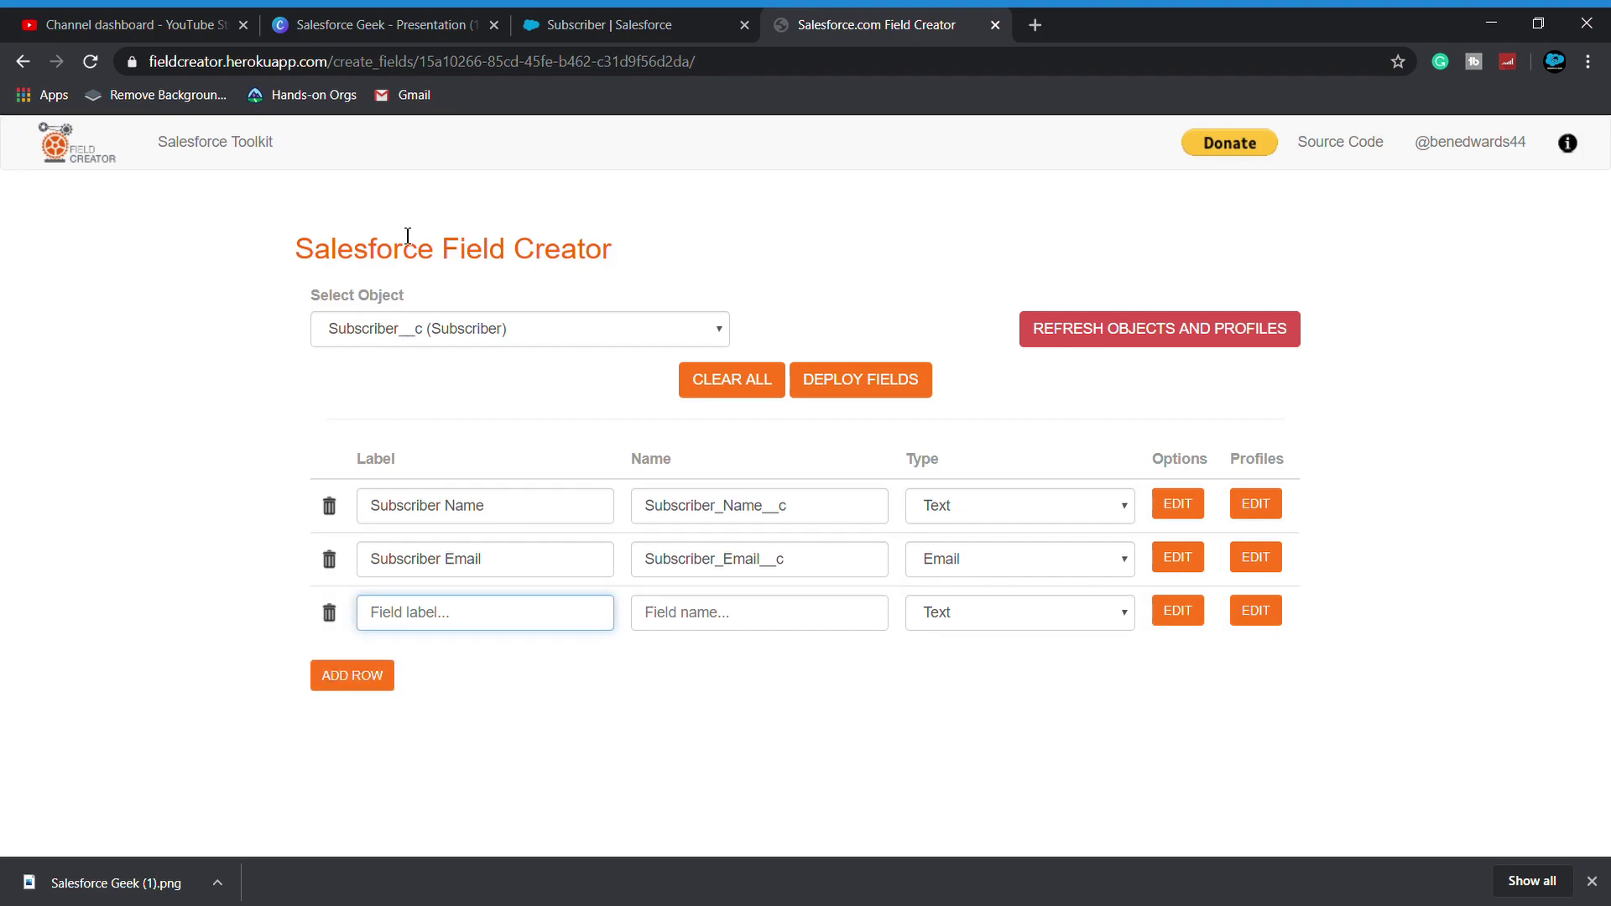
left_click(302, 43)
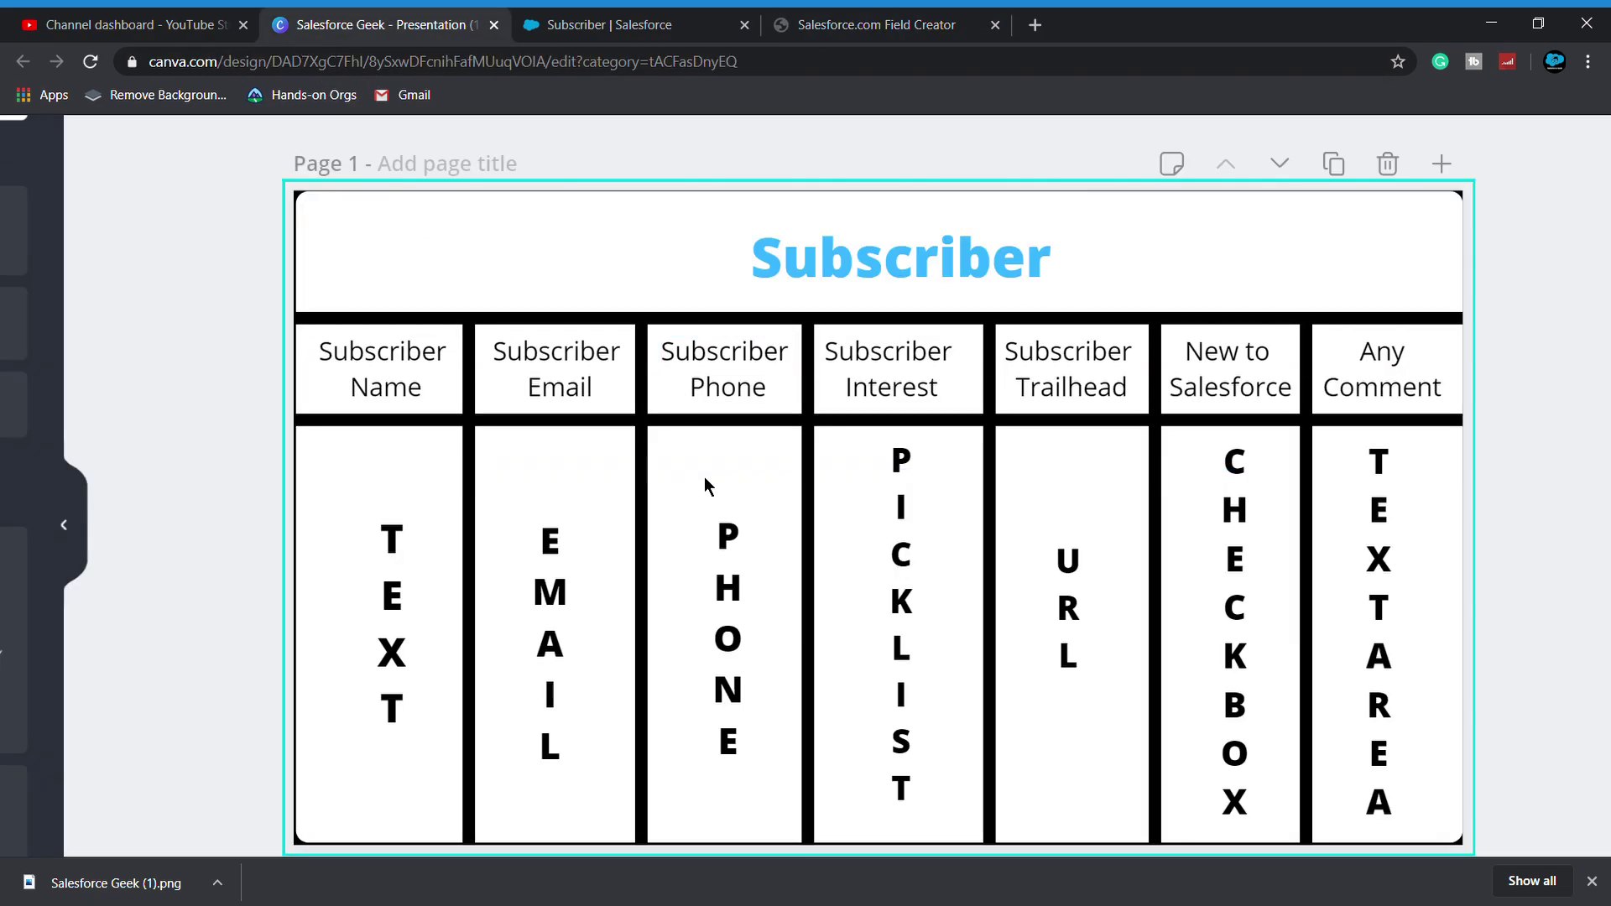
left_click(688, 28)
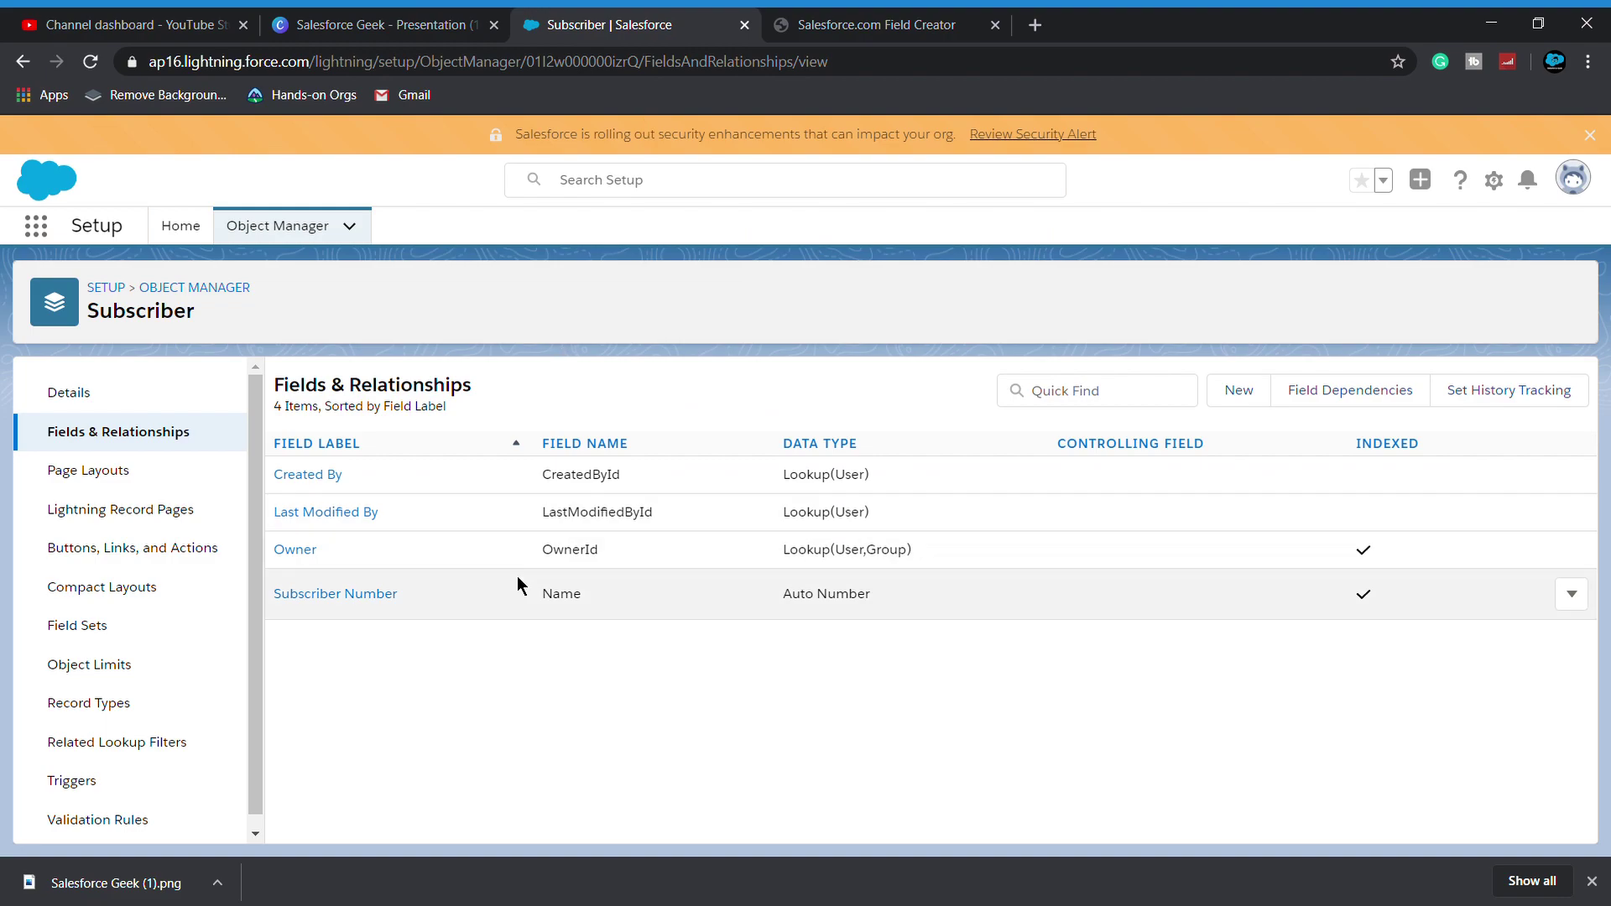
left_click(829, 27)
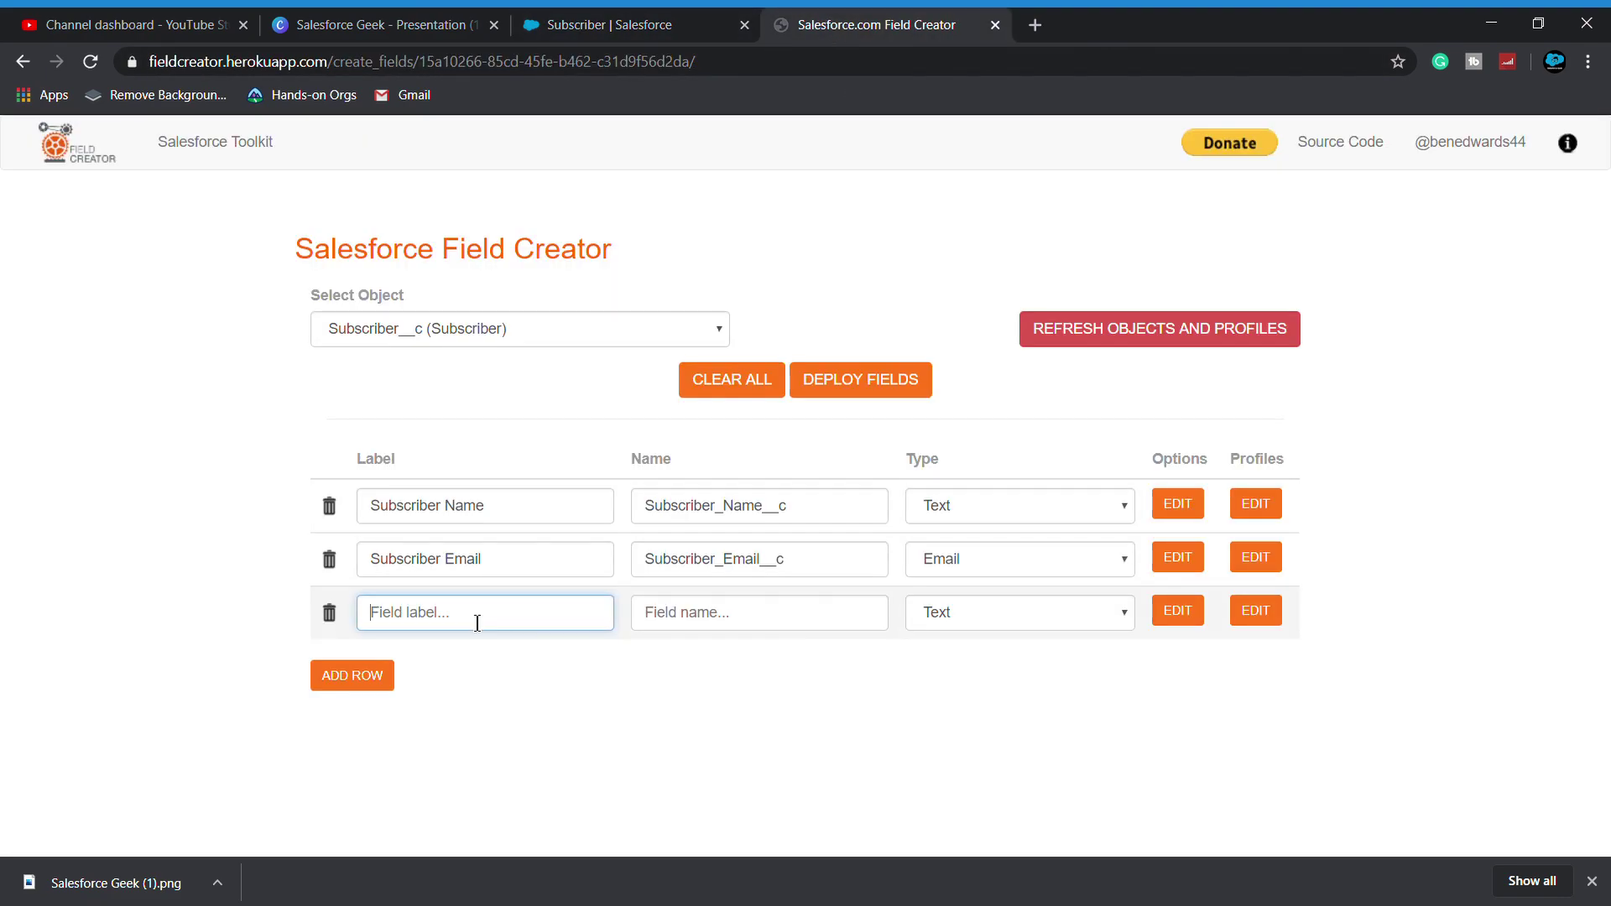
type("Subscriber Name")
key("BackSpace")
key("BackSpace")
key("BackSpace")
key("BackSpace")
type("Phone")
left_click(819, 620)
key("Tab")
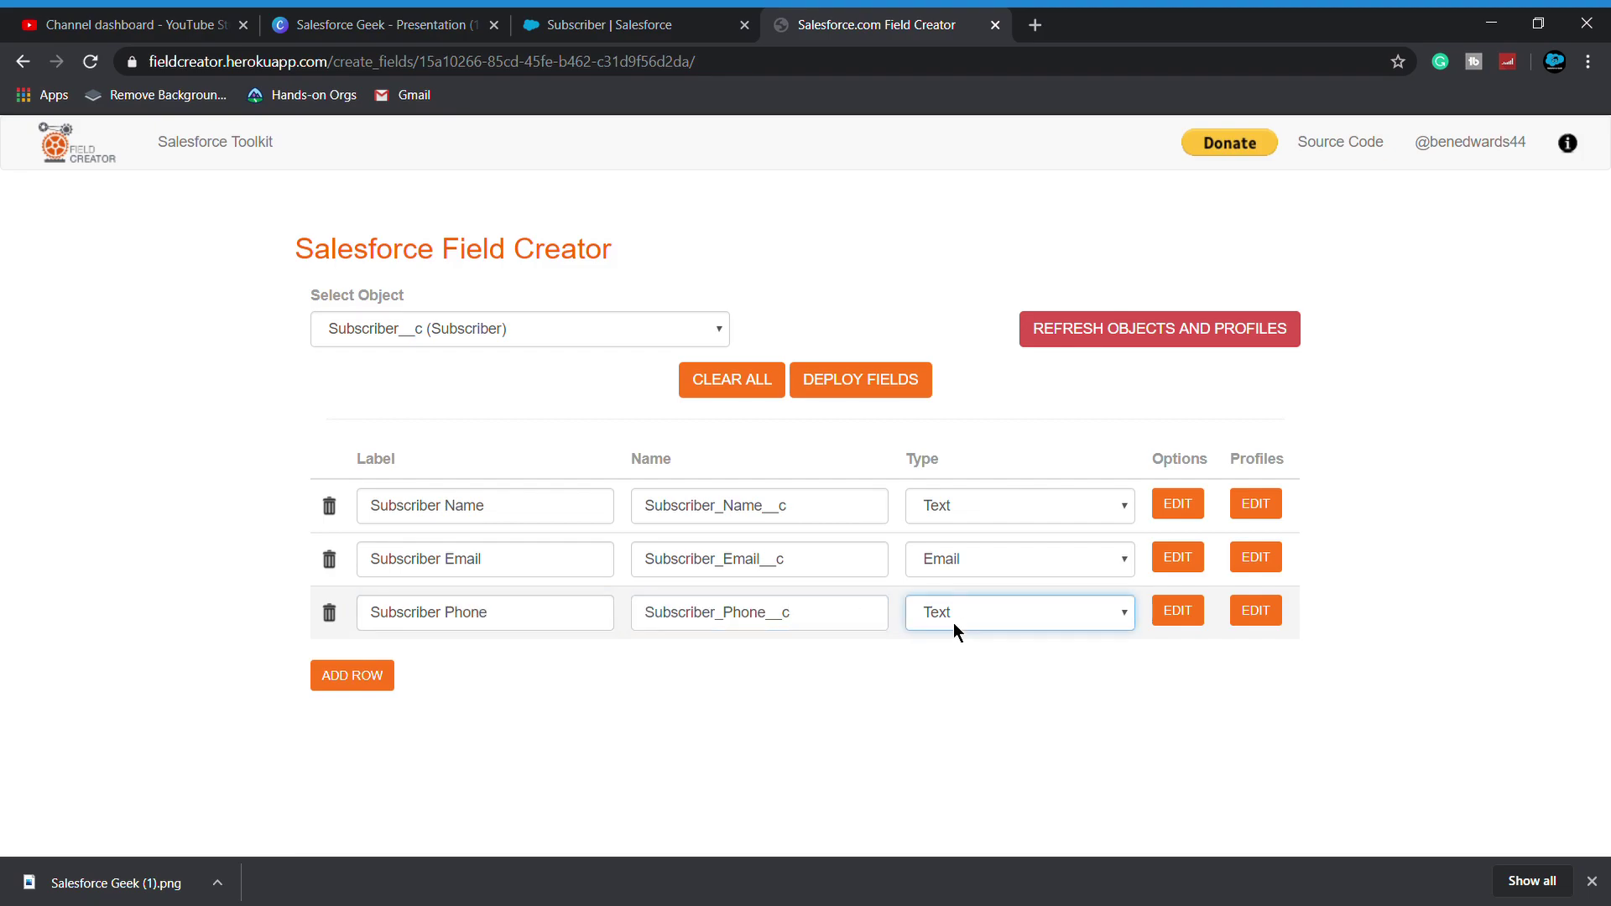
type("Phone")
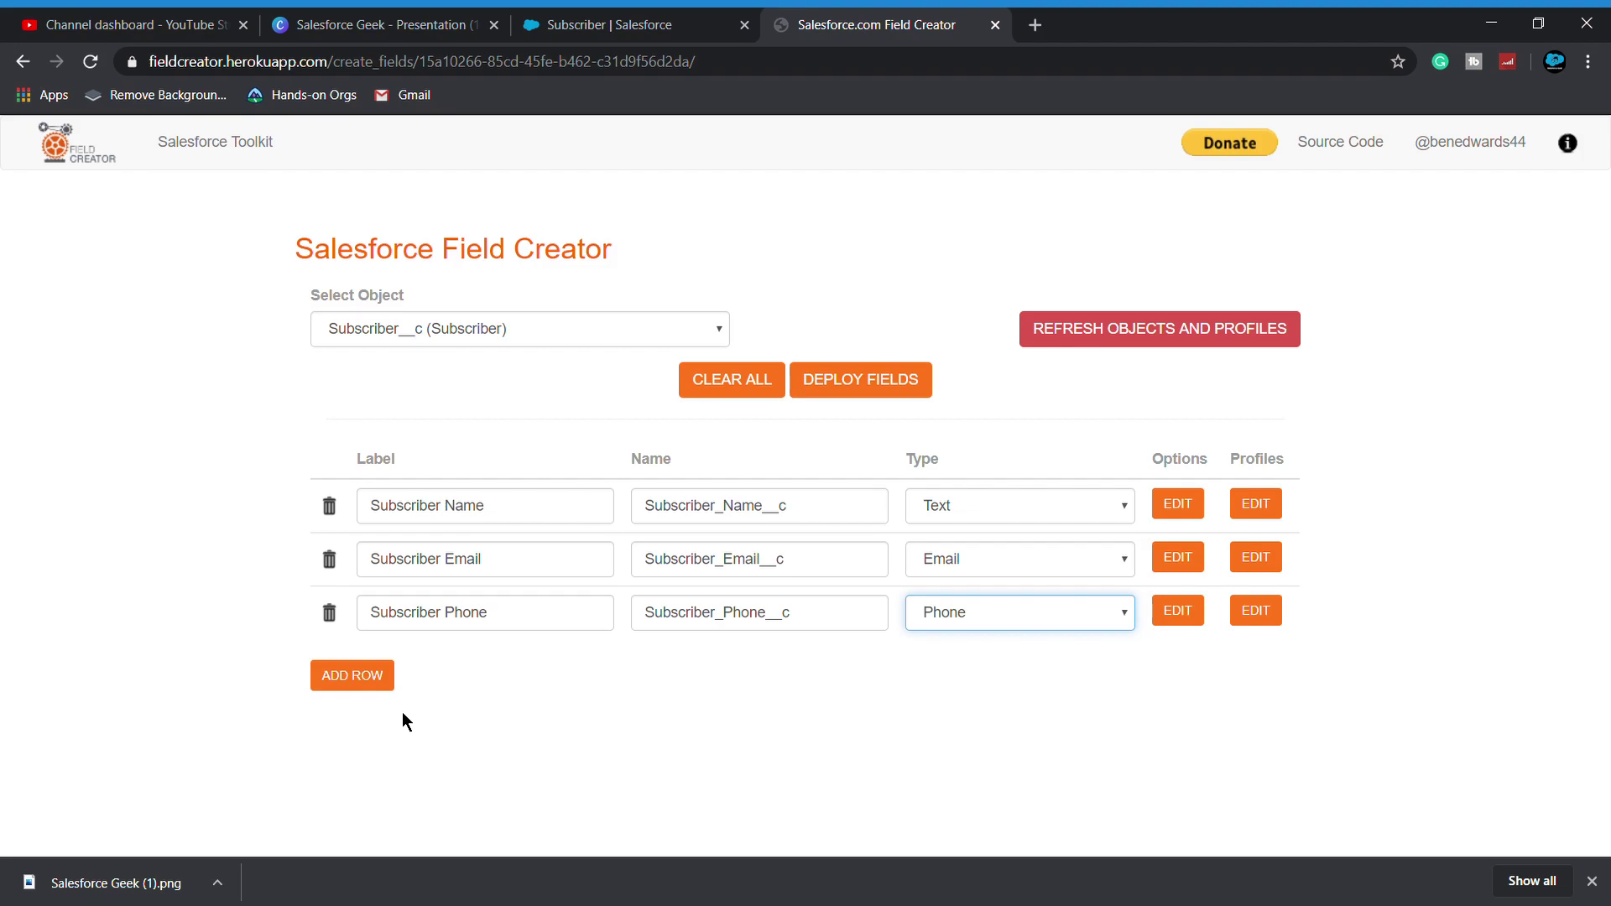
Add a fourth row labelled Subscriber Interest with its auto-filled API name.
left_click(351, 675)
left_click(385, 680)
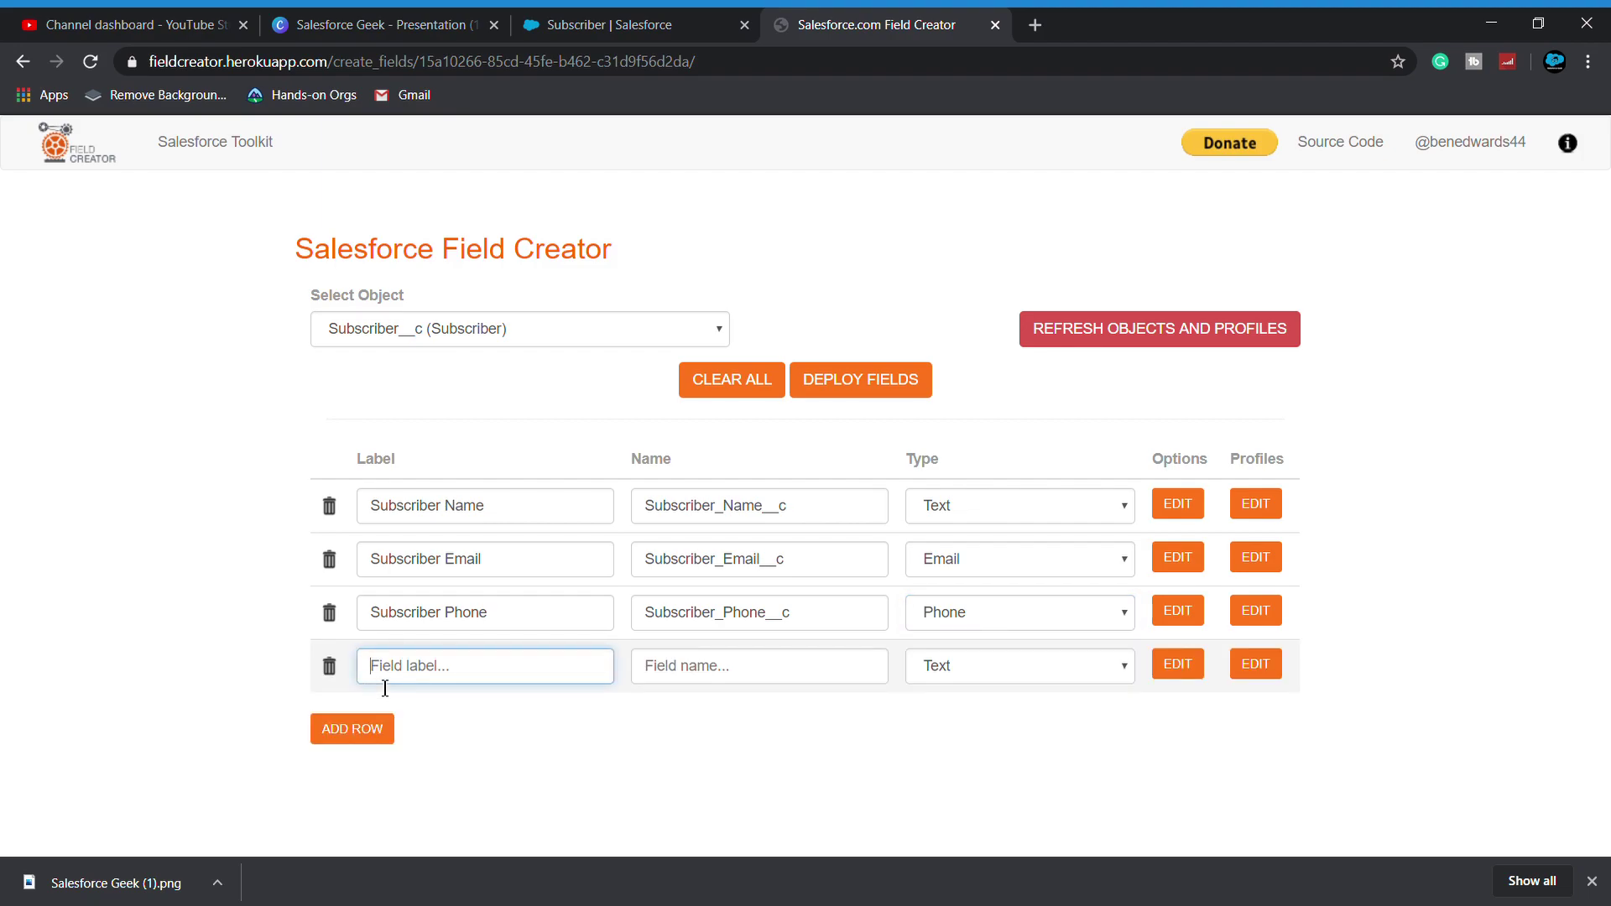
type("Subscriber Name")
key("BackSpace")
key("BackSpace")
key("BackSpace")
key("BackSpace")
type("Interest")
left_click(719, 682)
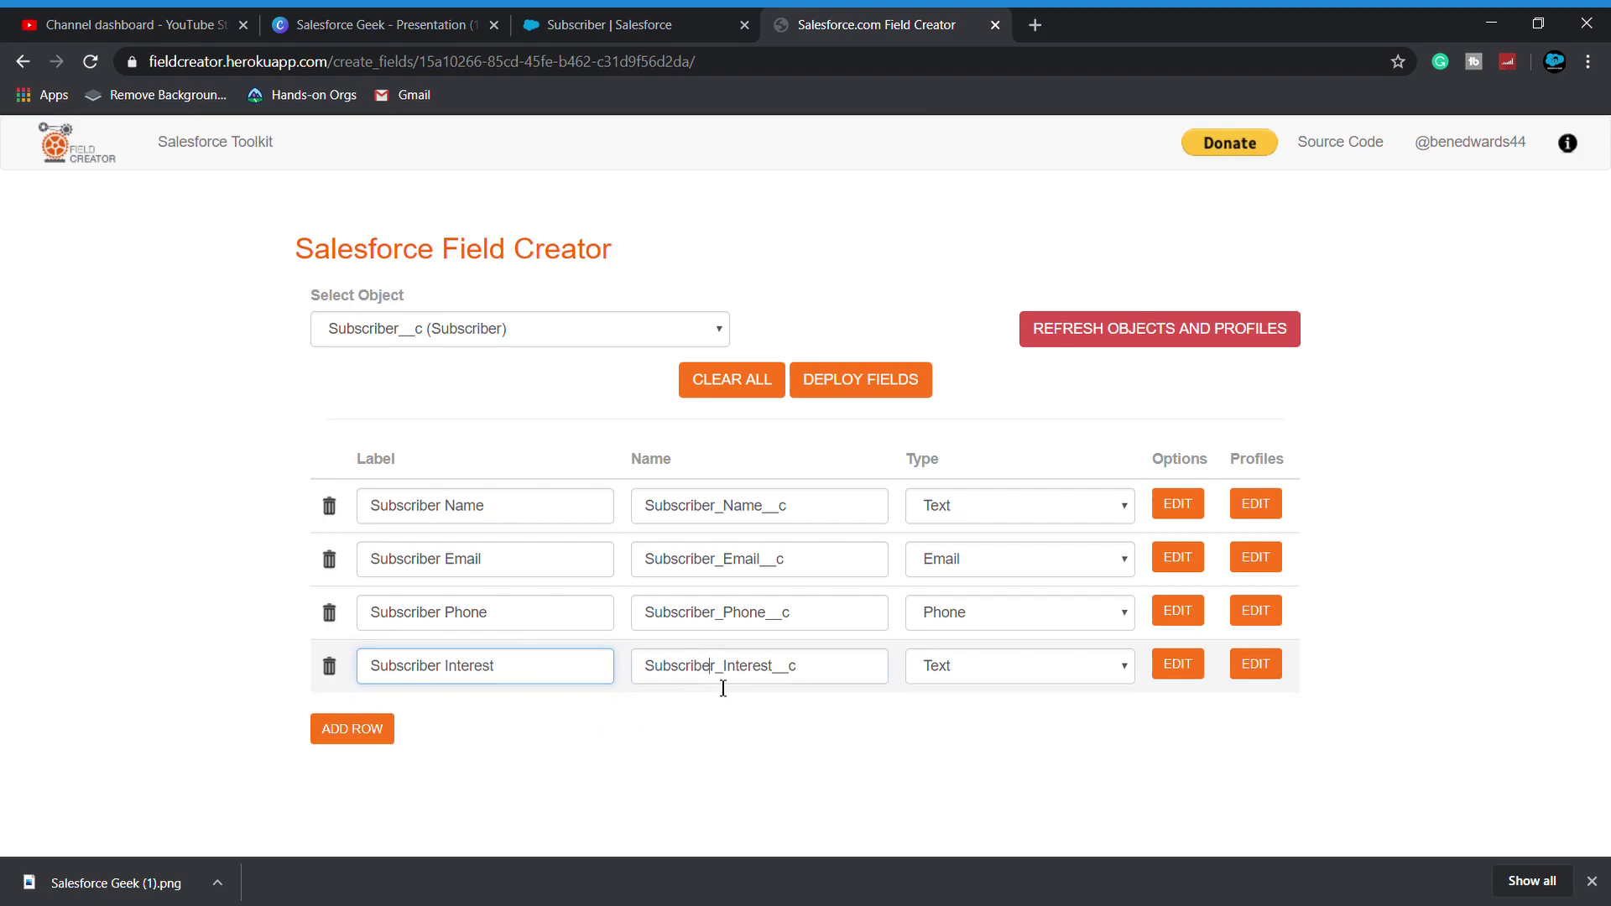
left_click(965, 667)
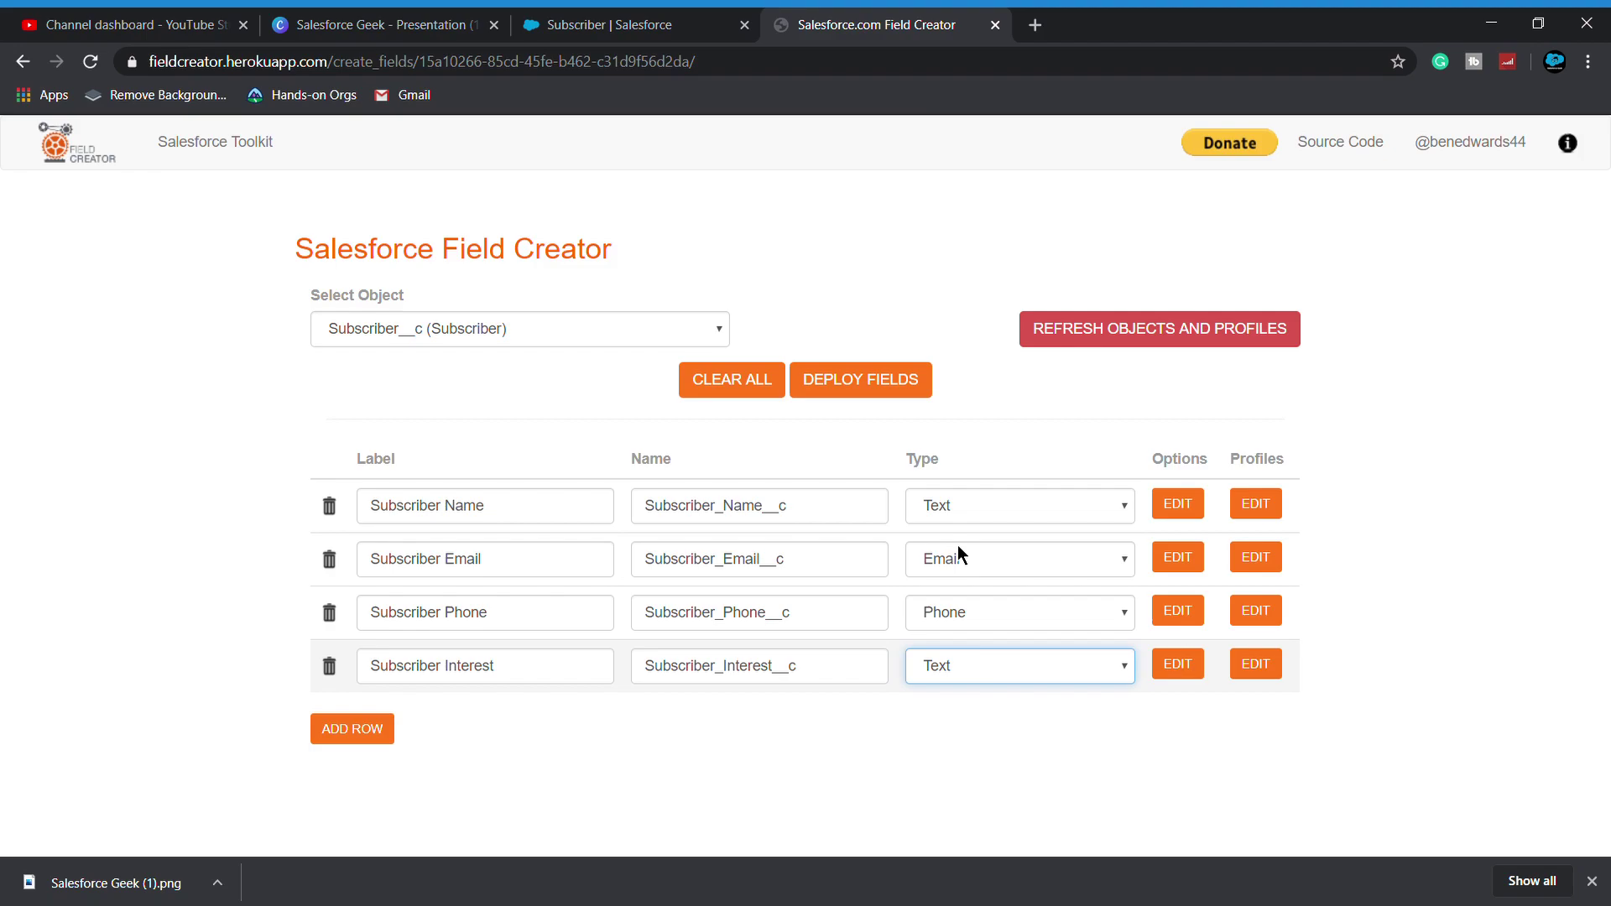
Make Subscriber Interest a Picklist with values Development and Administrator; review Subscriber Name's options.
left_click(976, 525)
left_click(1170, 667)
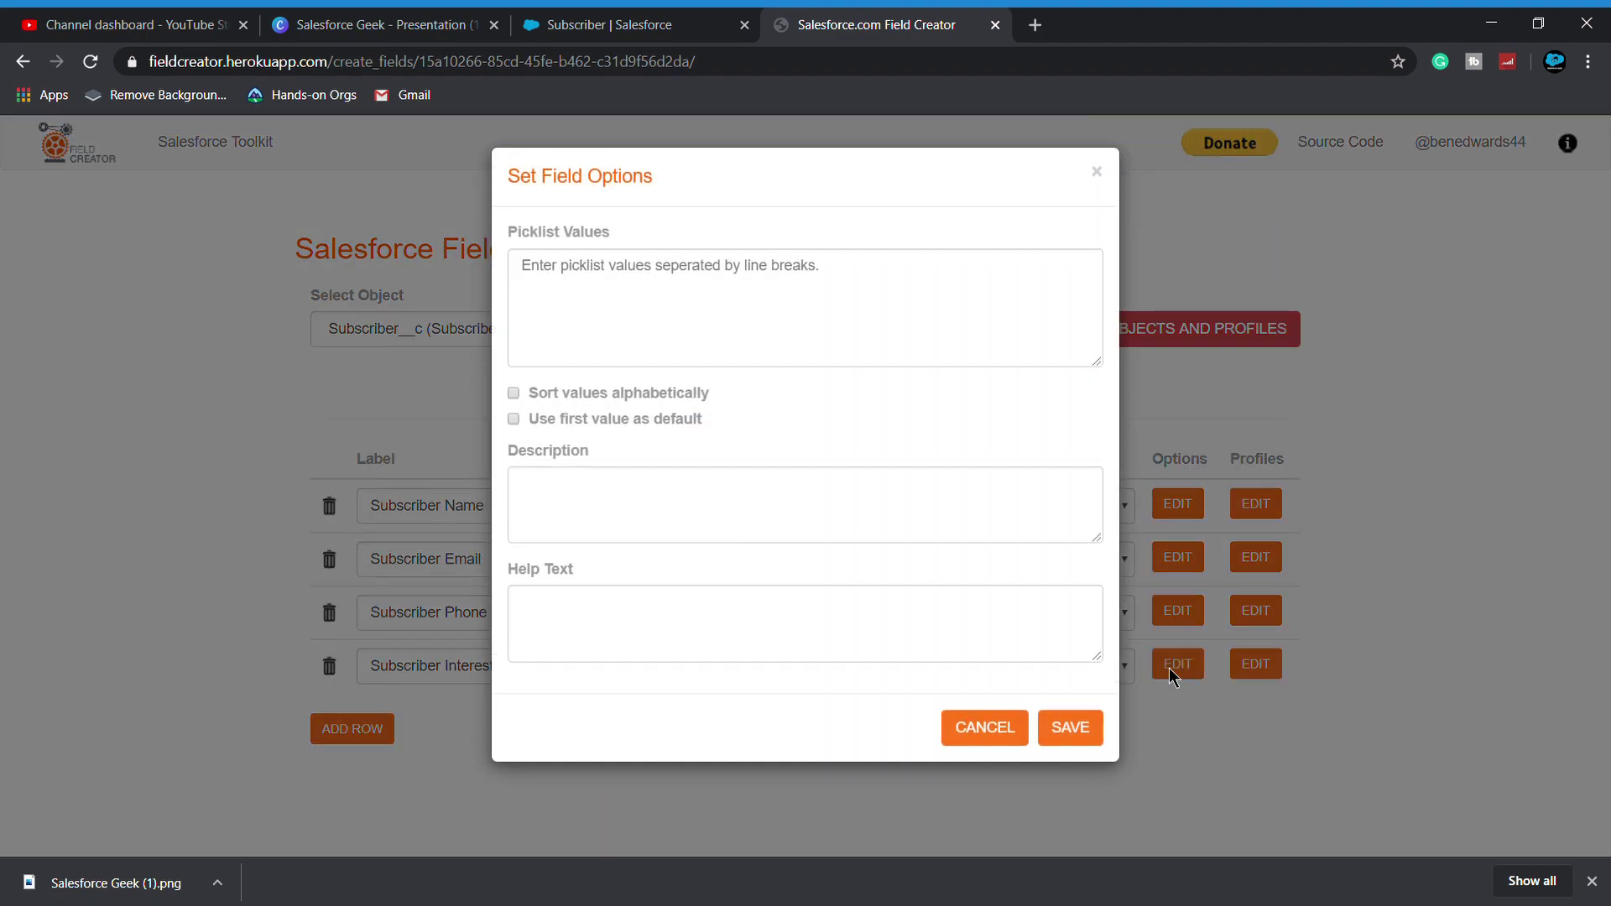
left_click(560, 277)
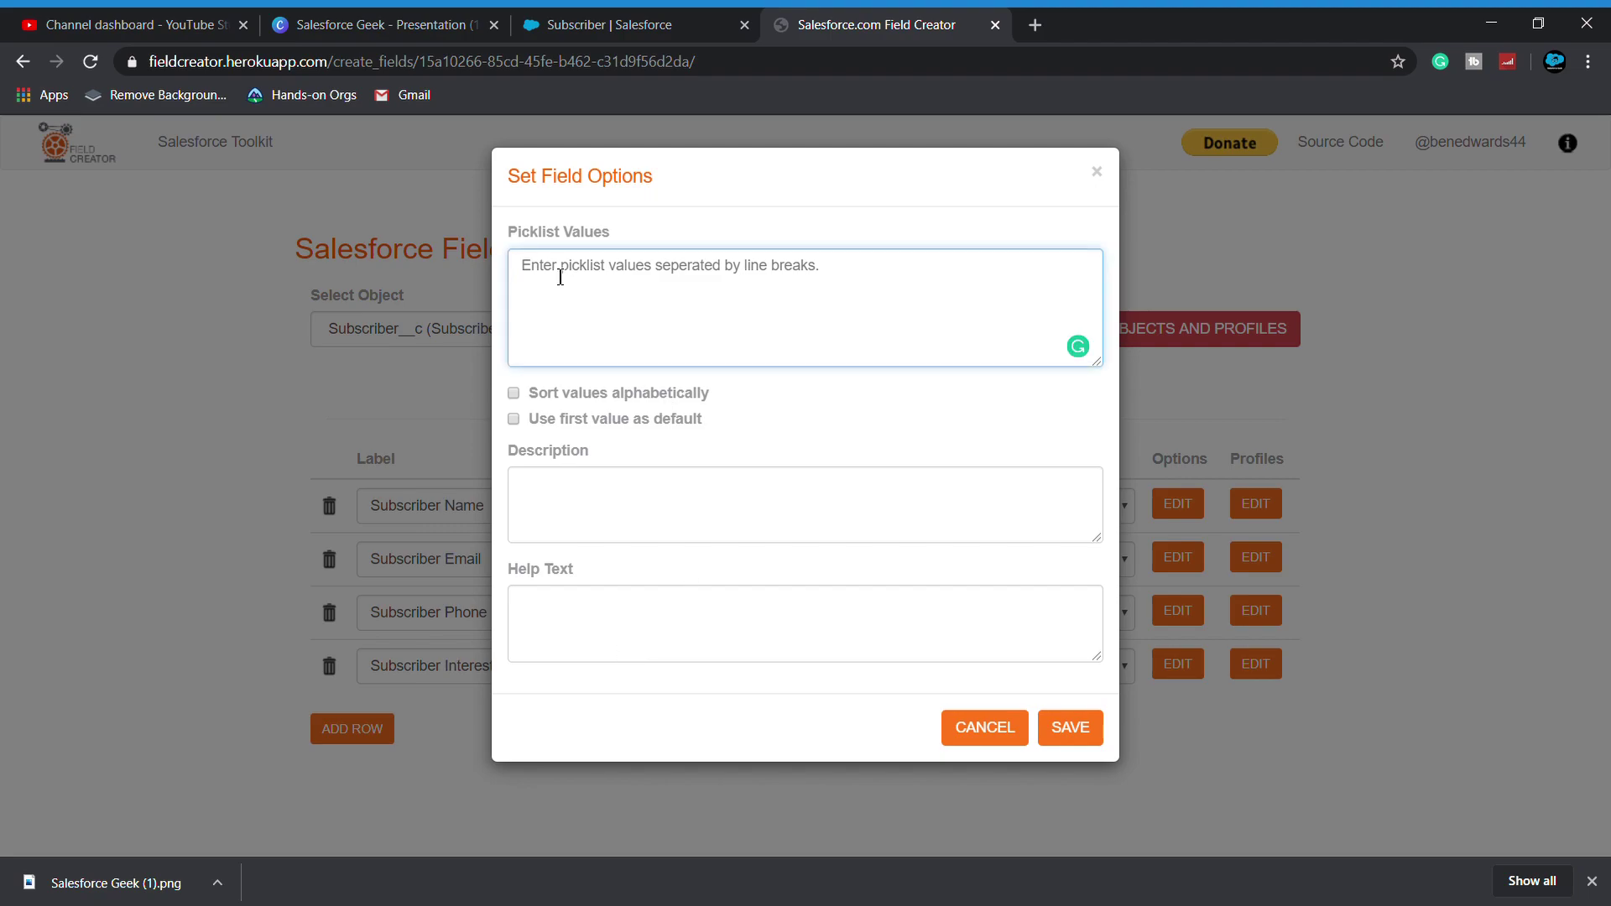
type("Deve")
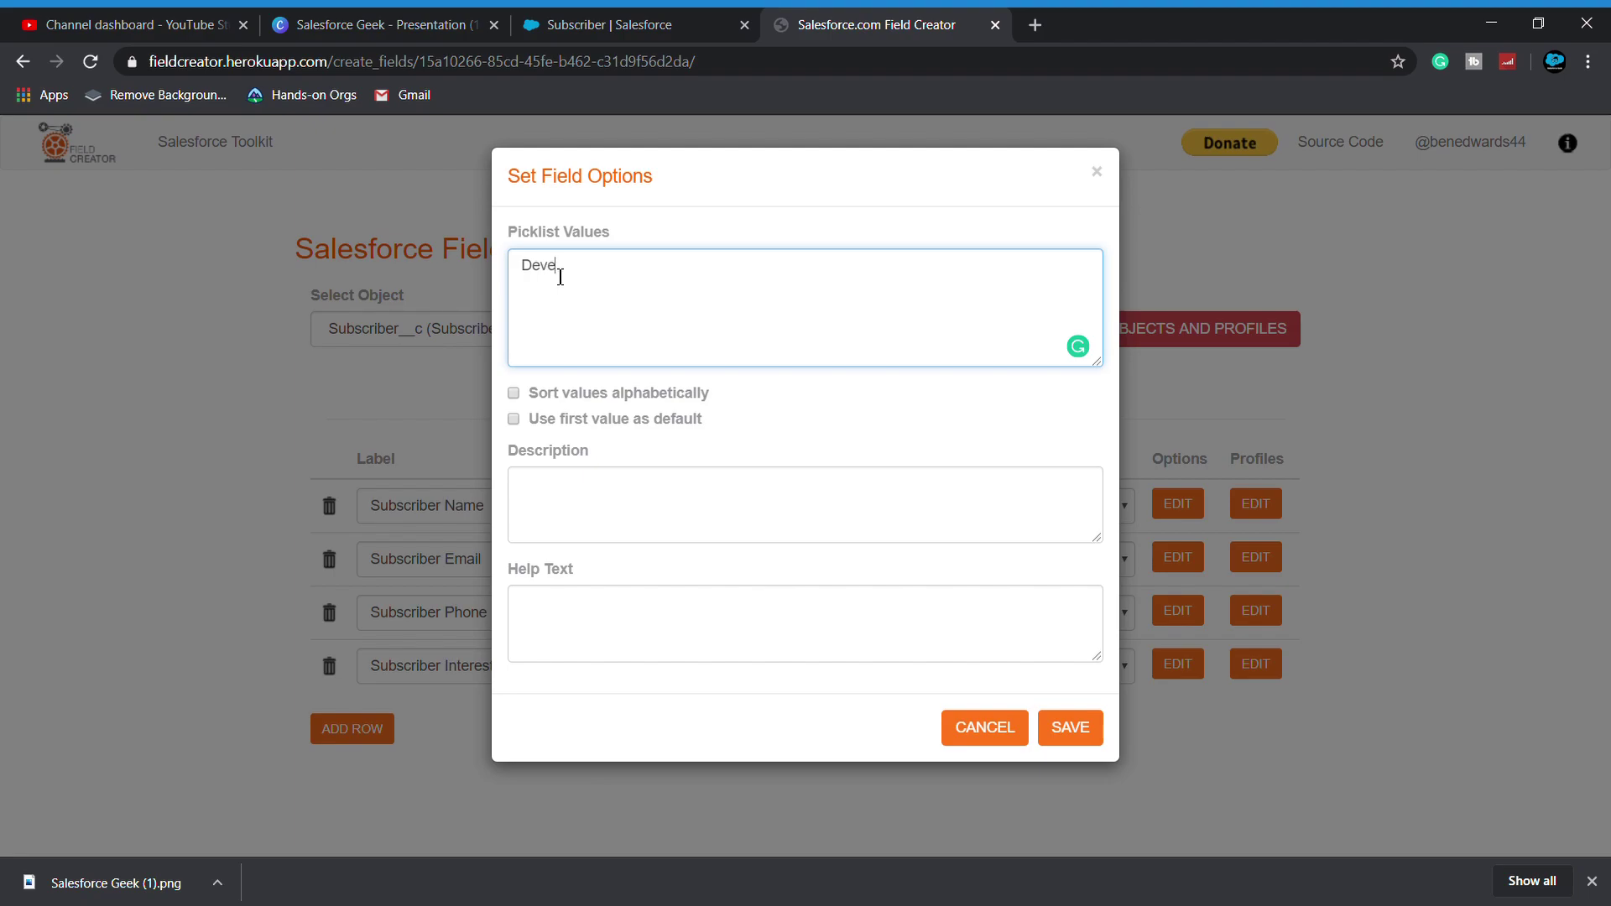
type("lopement ")
type("Admin")
type("istrator")
left_click(579, 266)
left_click(592, 299)
left_click(1088, 735)
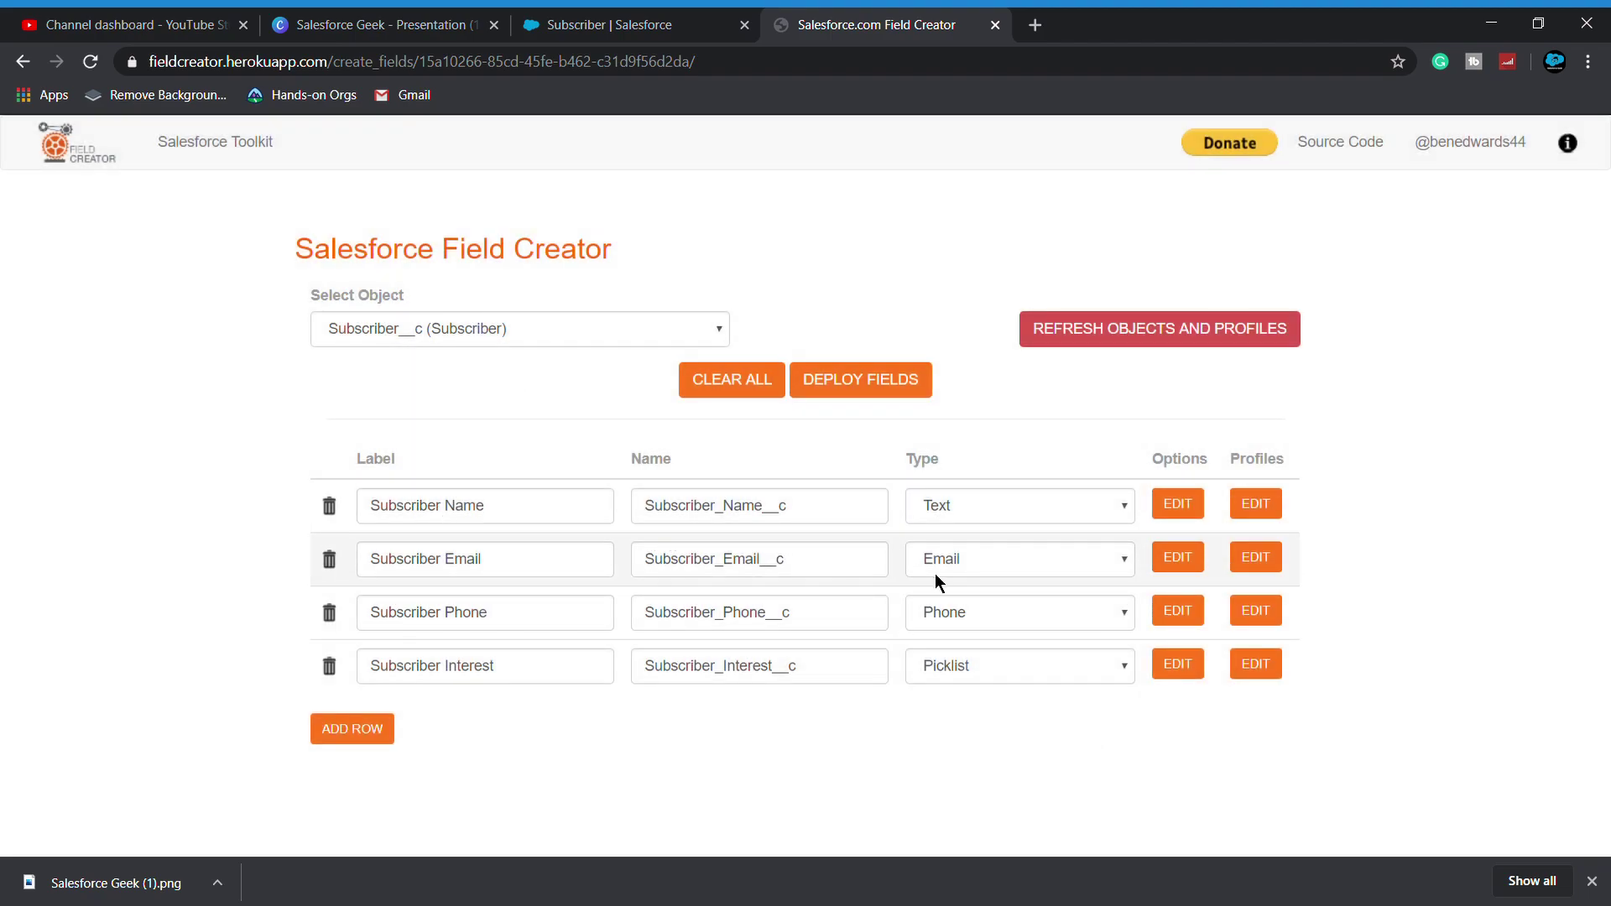
left_click(1176, 513)
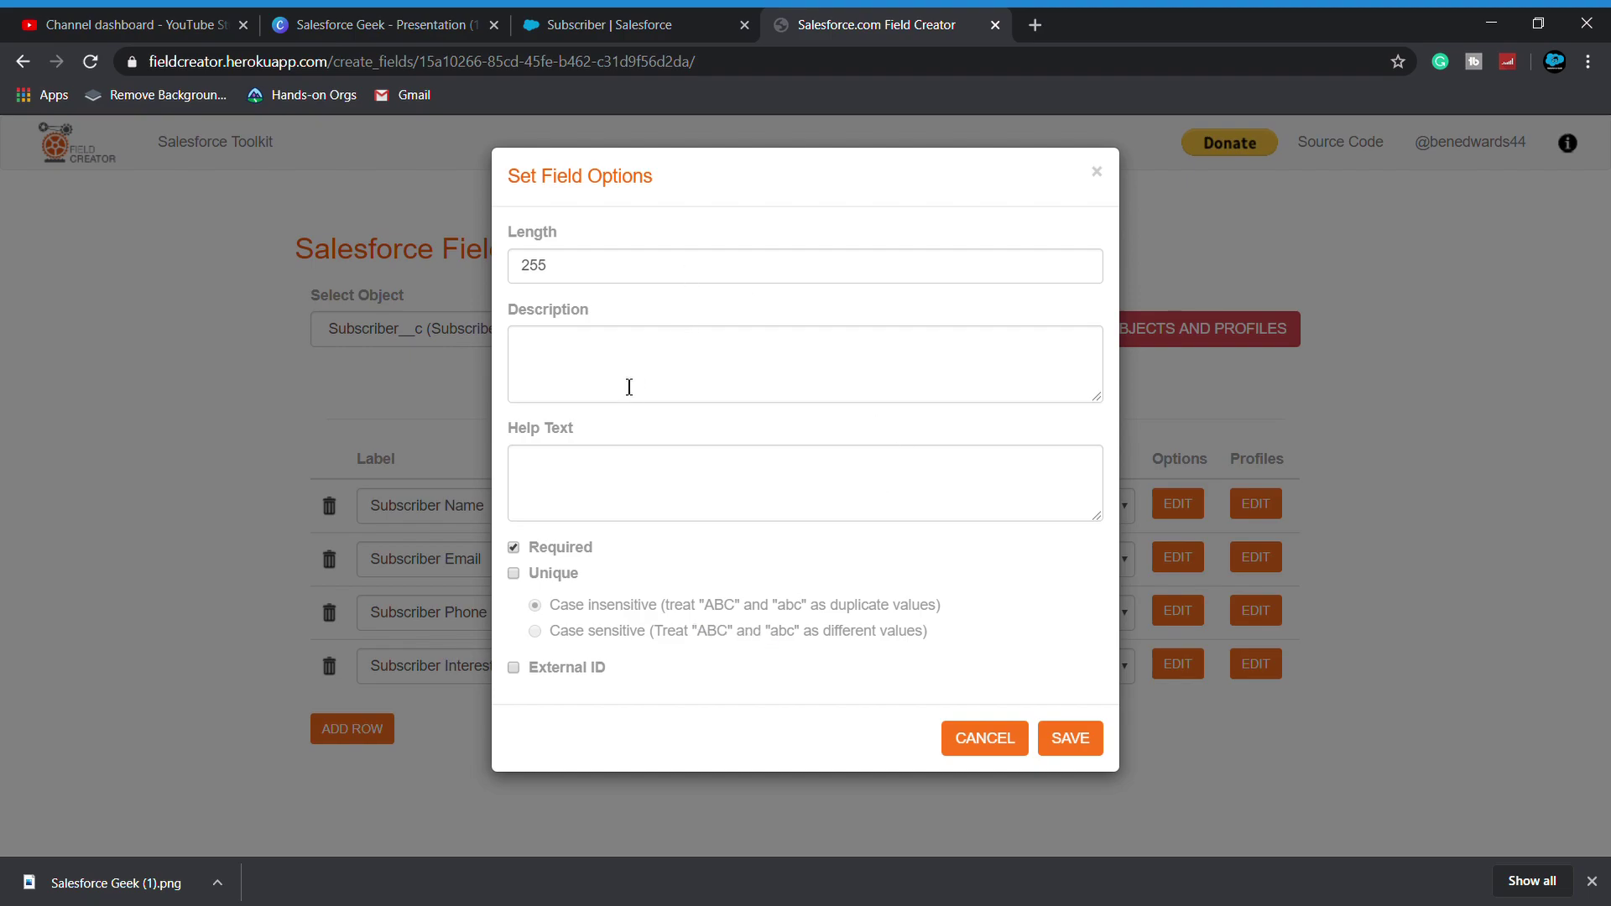
Save Subscriber Name's options and add a fifth field, Subscriber Trailhead, of type URL.
left_click(1074, 743)
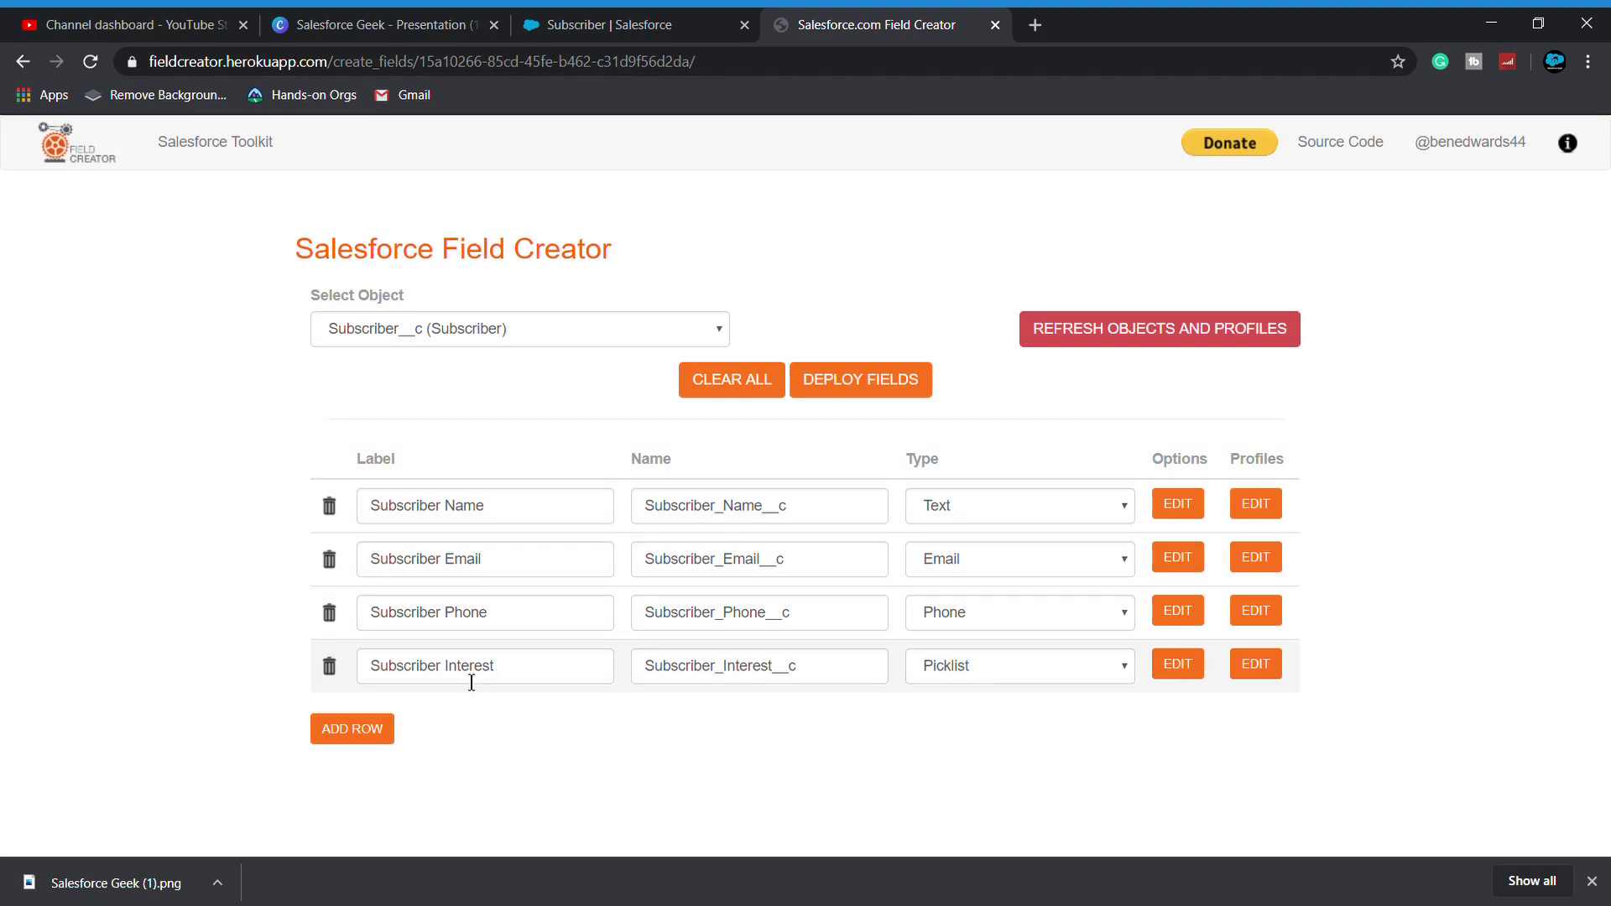
left_click(382, 734)
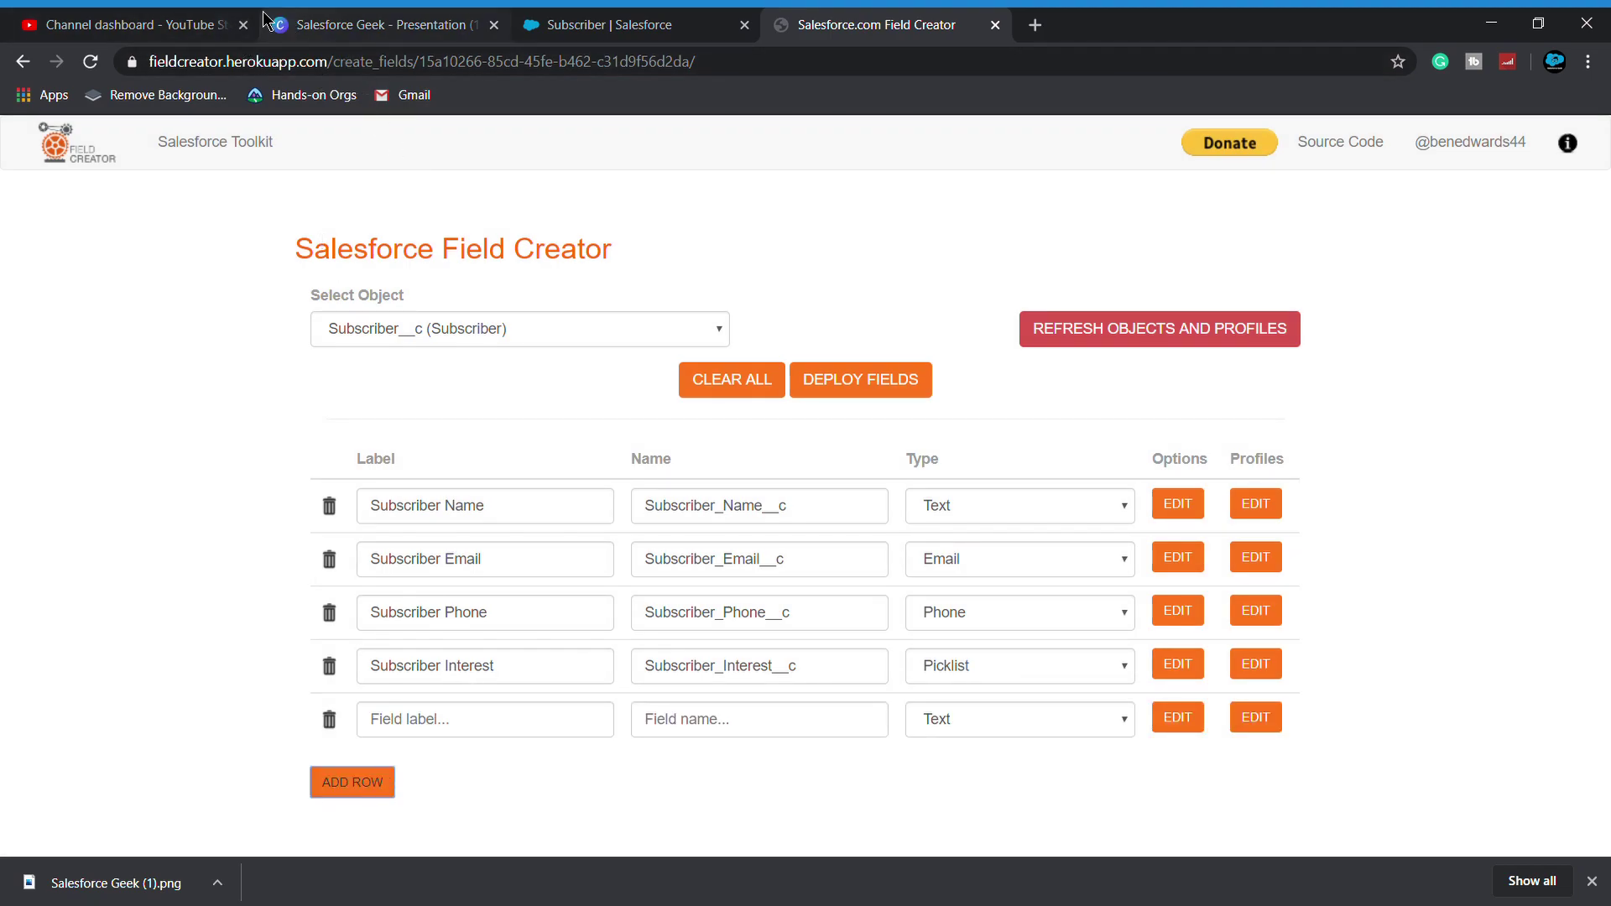
left_click(353, 24)
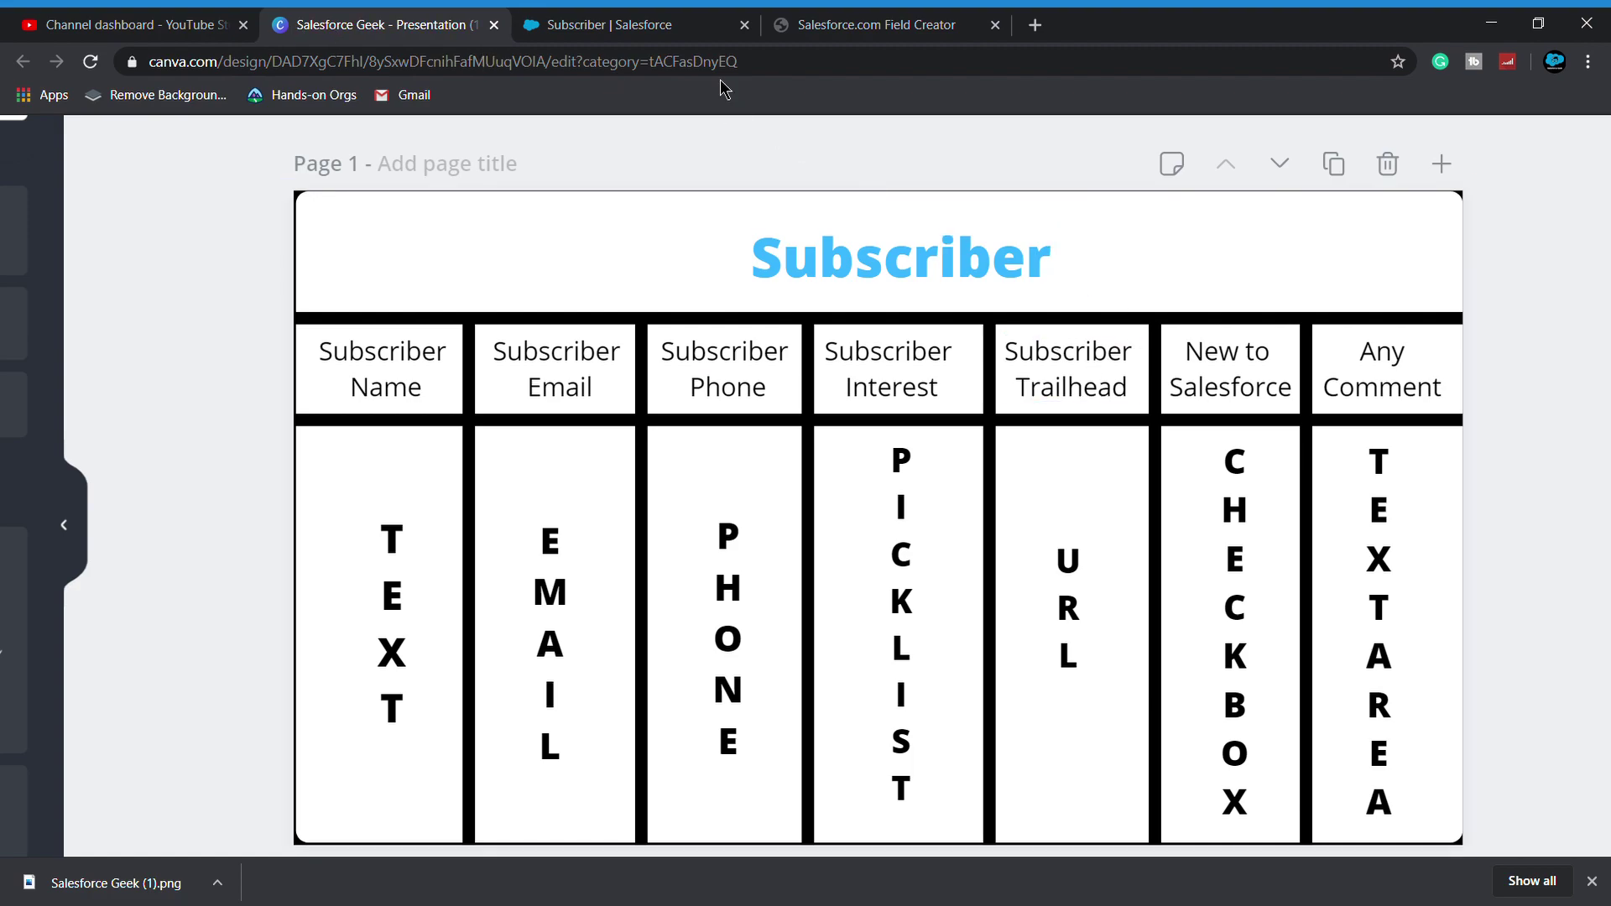
left_click(636, 25)
left_click(877, 24)
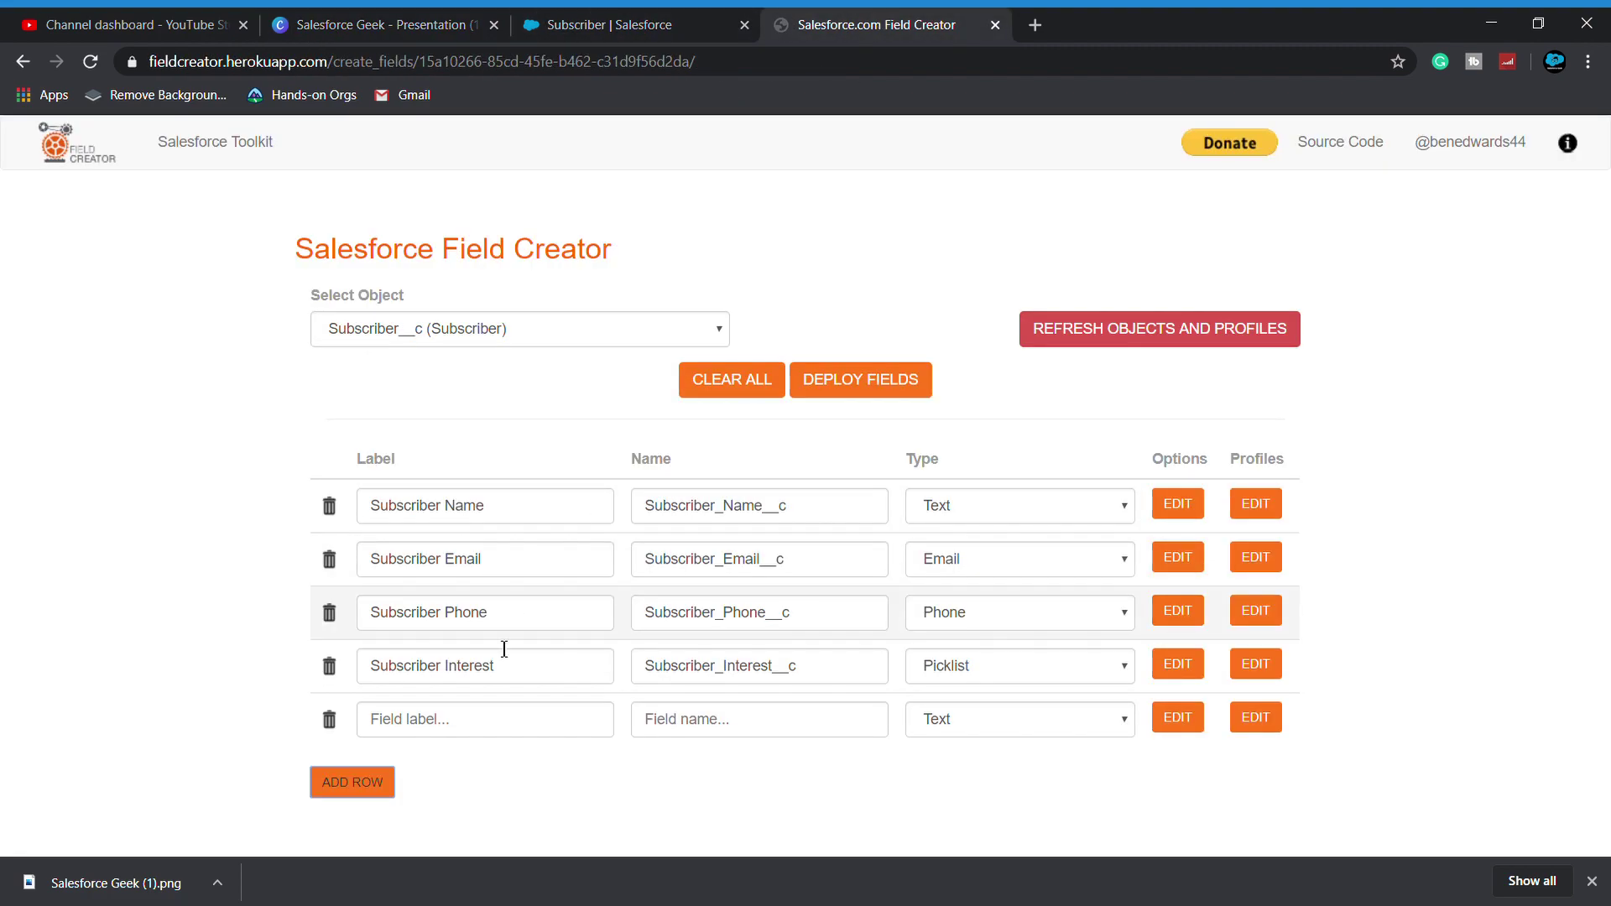
left_click(404, 732)
type("Subscriber Name")
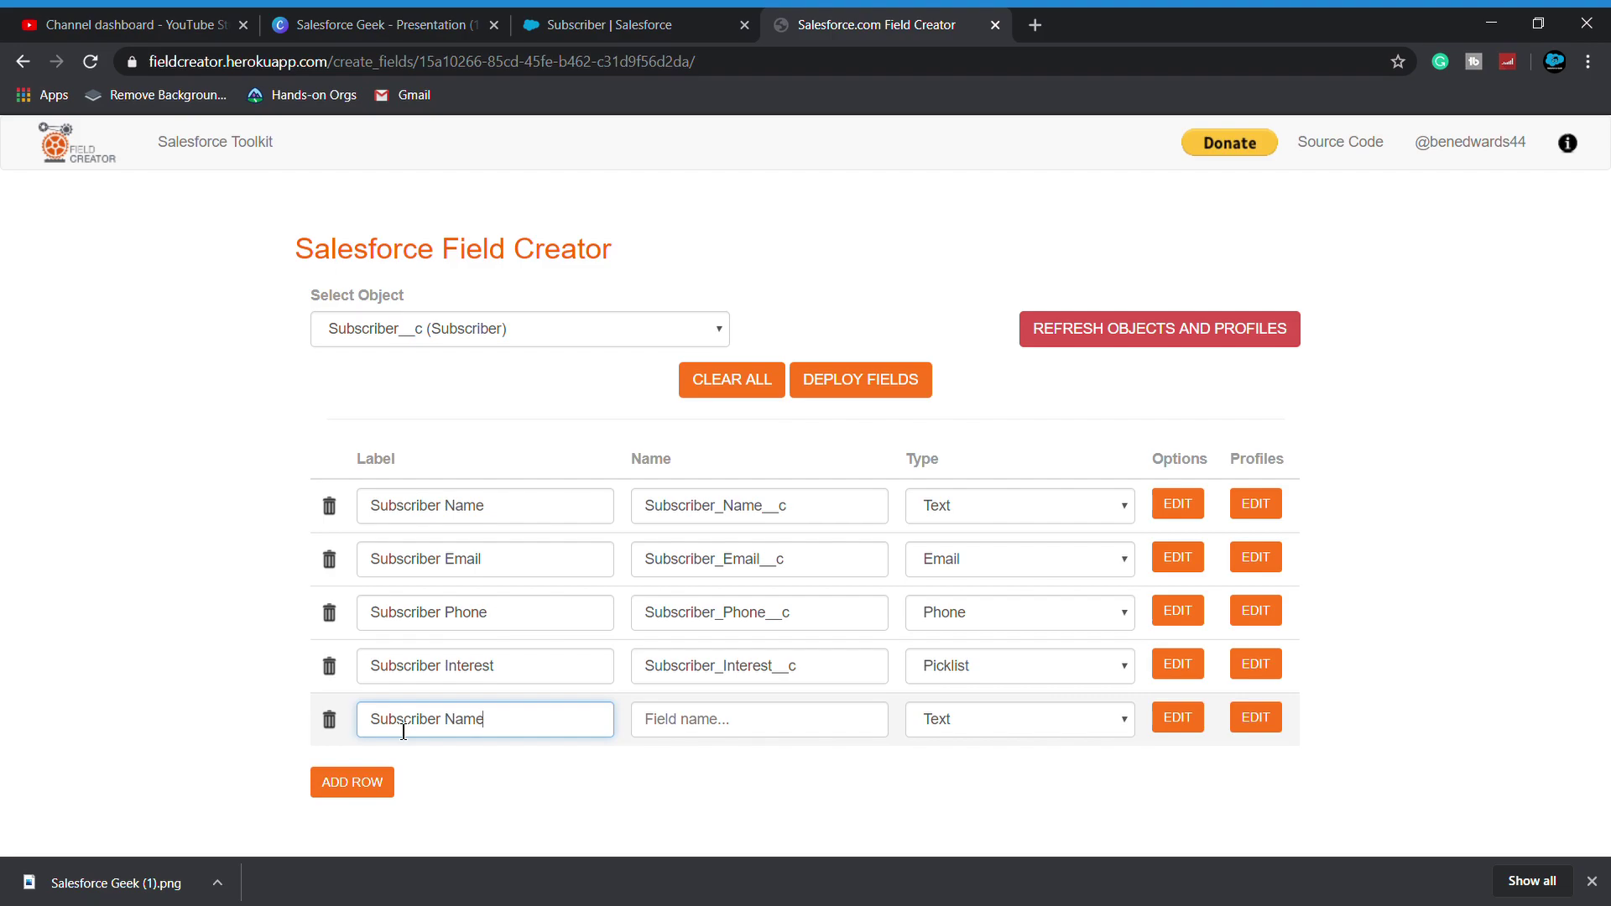
key("BackSpace")
key("BackSpace")
key("BackSpace")
key("BackSpace")
type("Trailh")
type("eafd")
type("d")
left_click(659, 730)
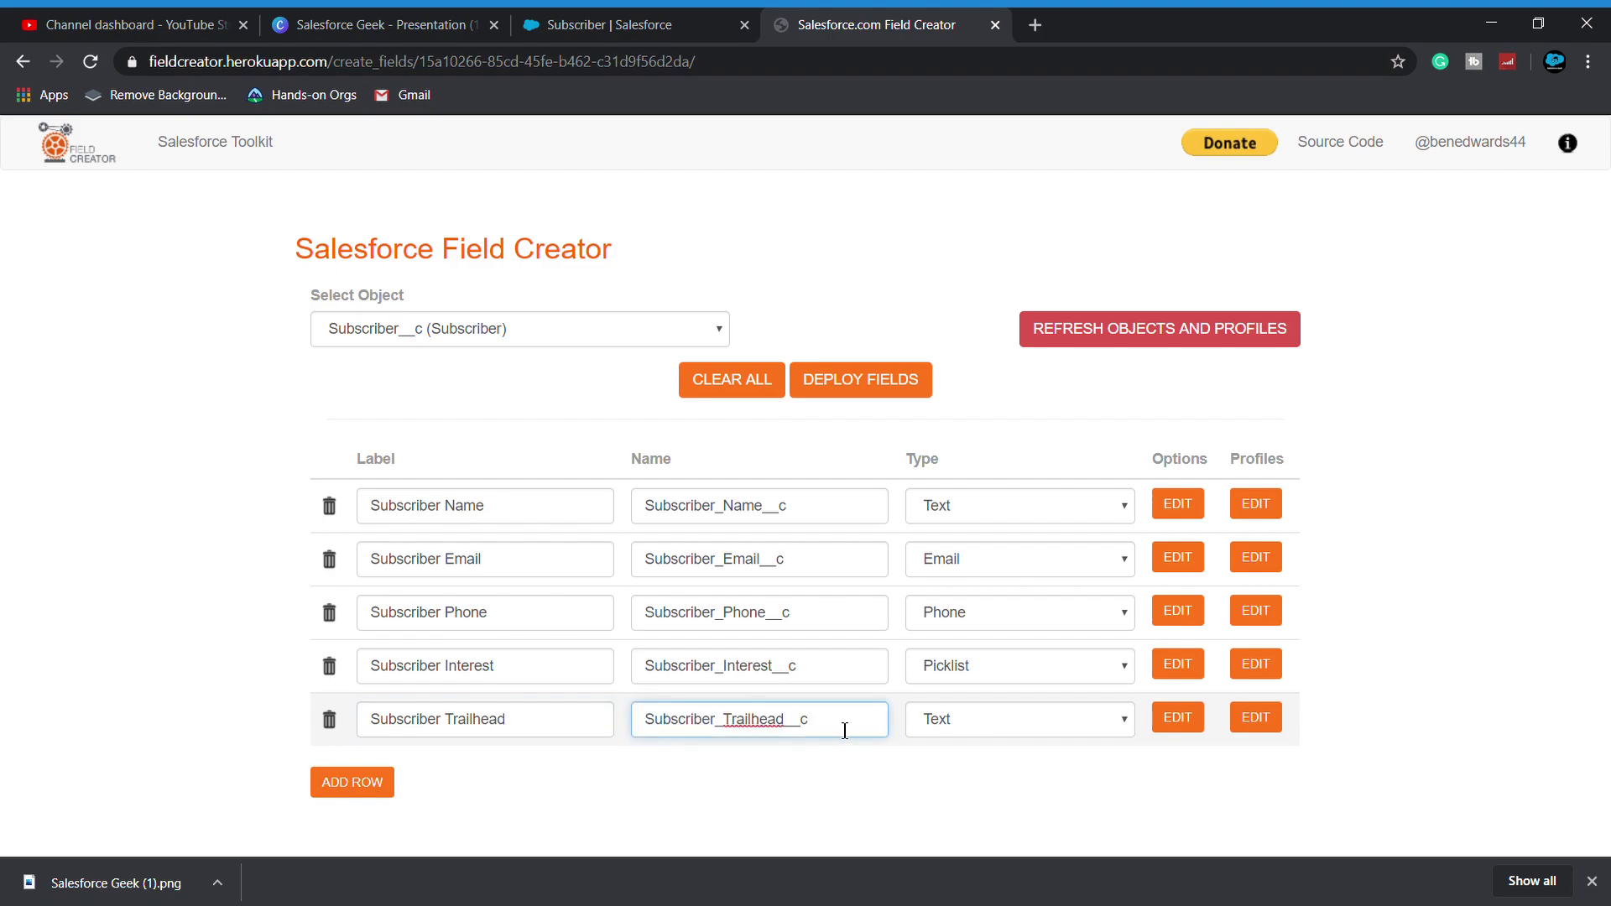
left_click(988, 719)
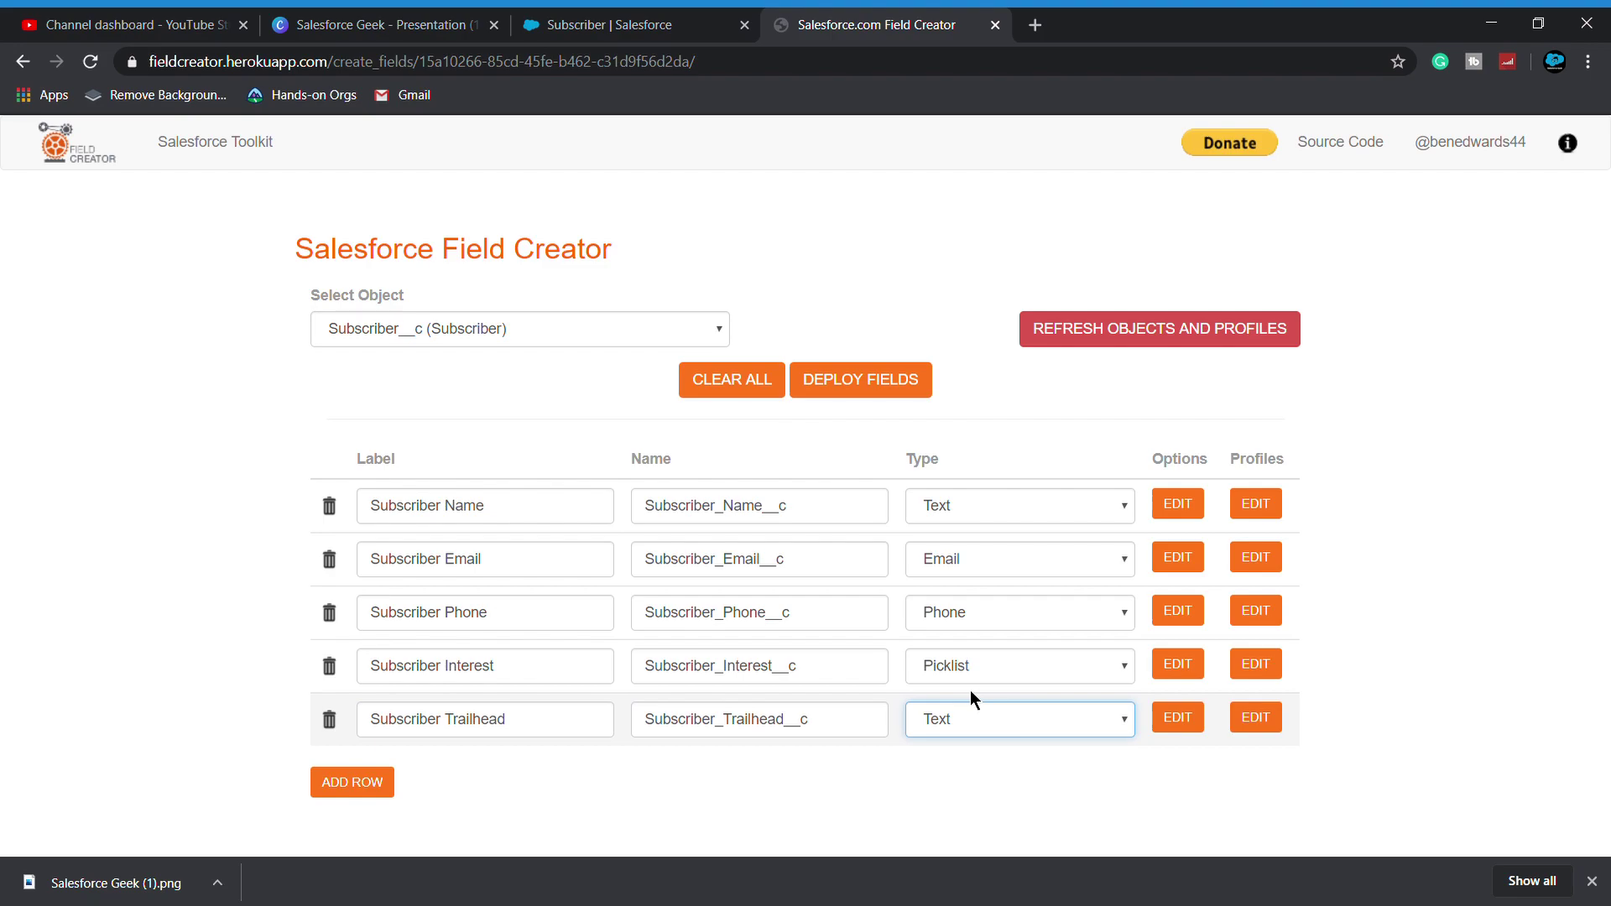
key("u")
Add a sixth field, New to Salesforce (New_to_Salesforce__c), as a Checkbox.
left_click(357, 782)
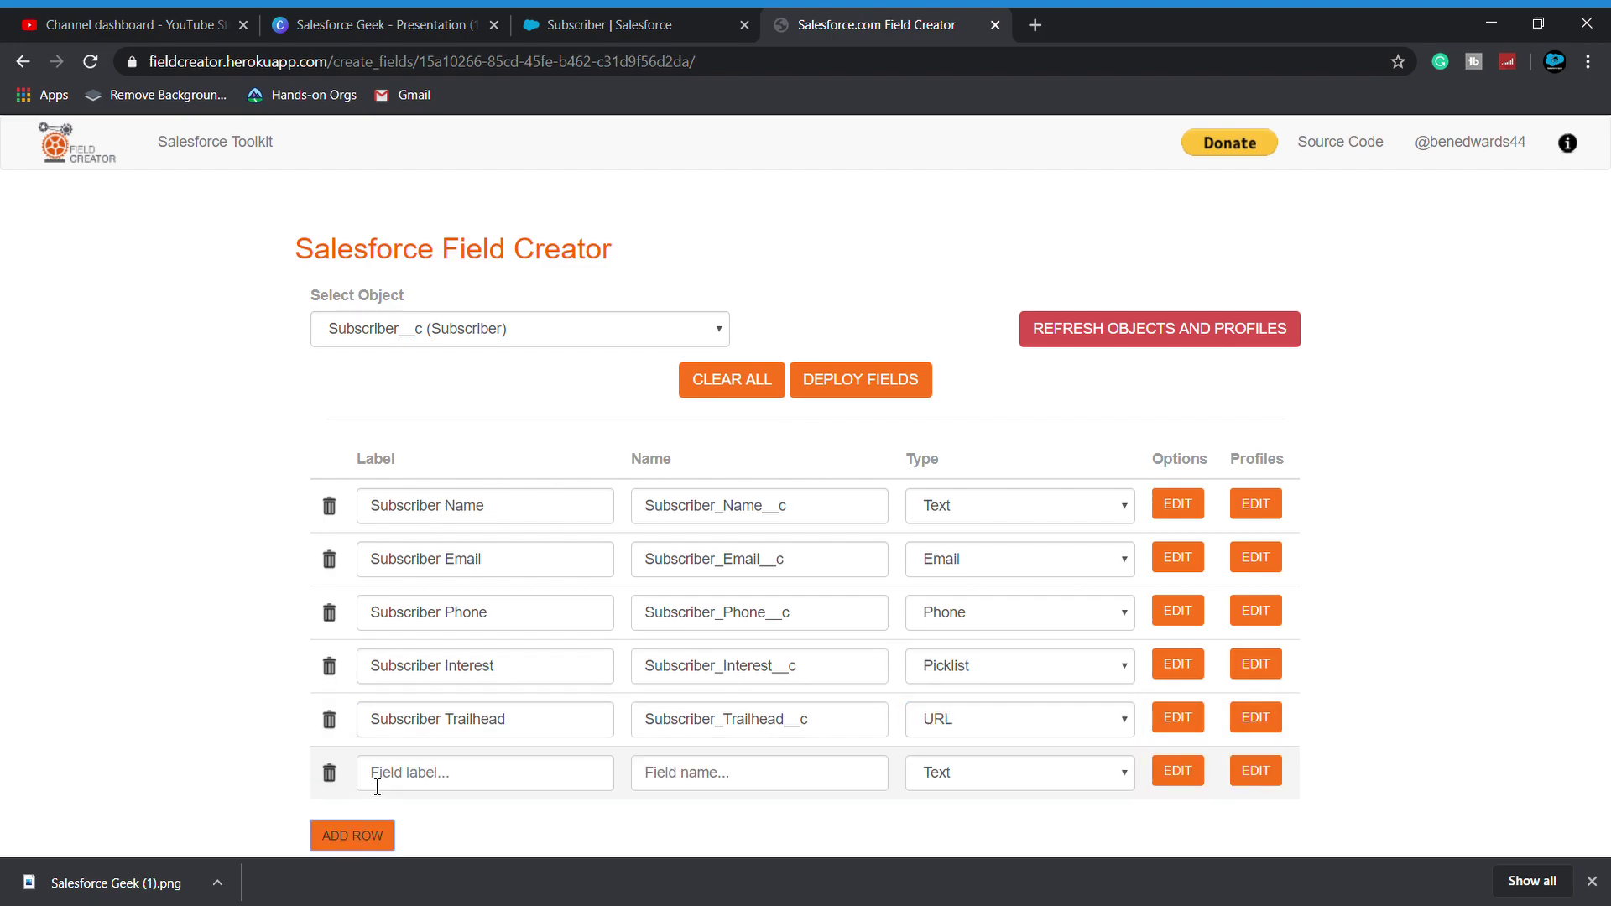
left_click(363, 26)
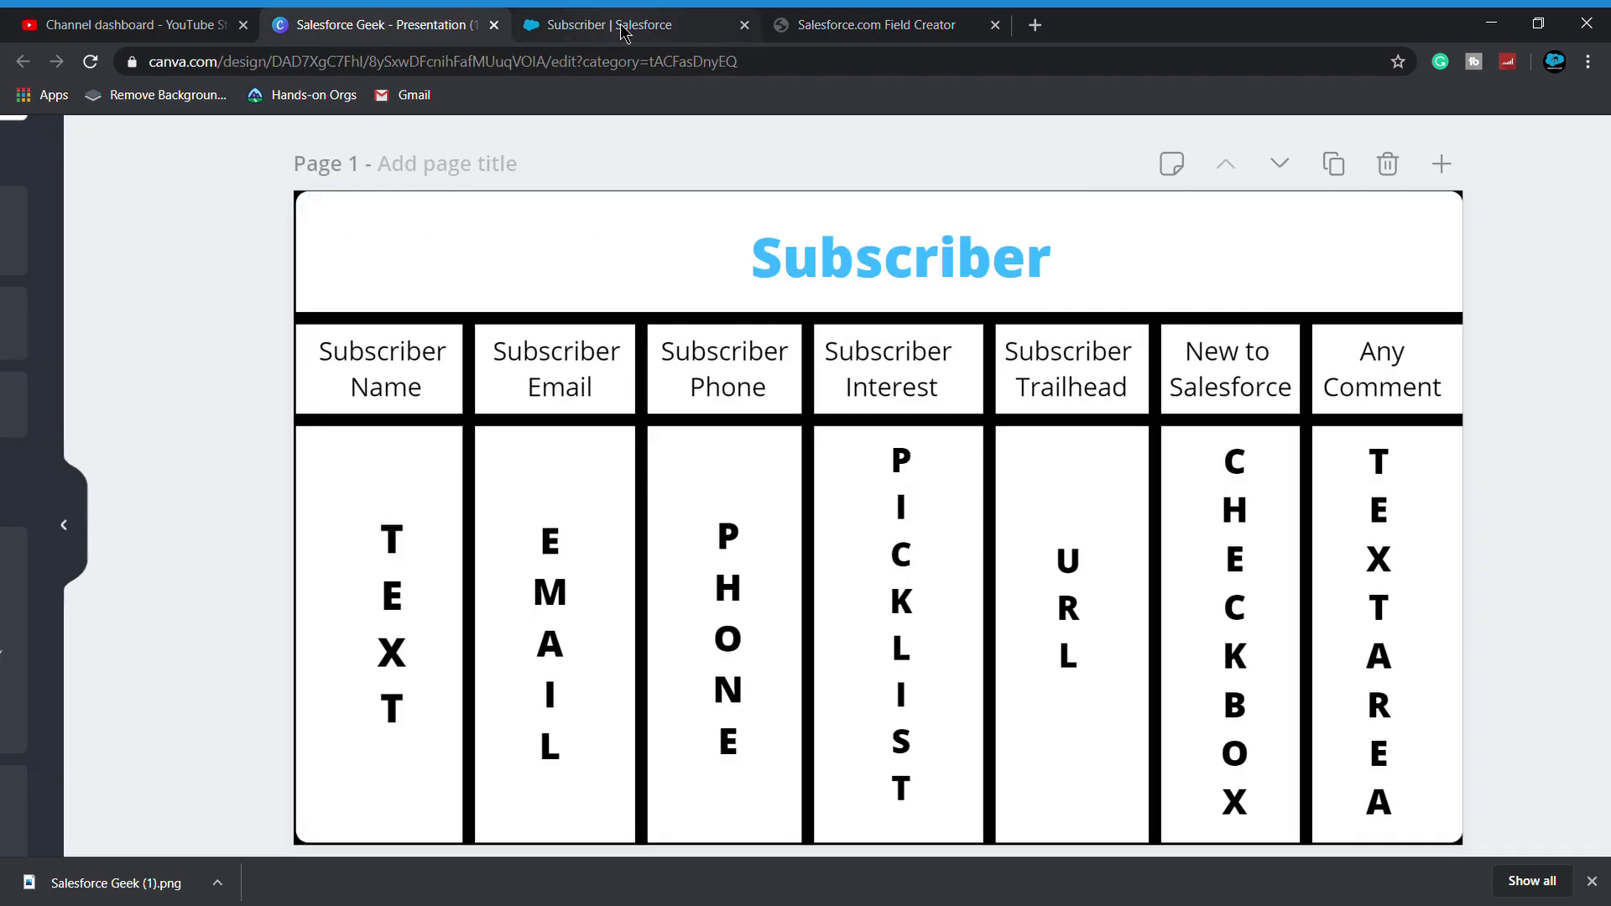
left_click(847, 24)
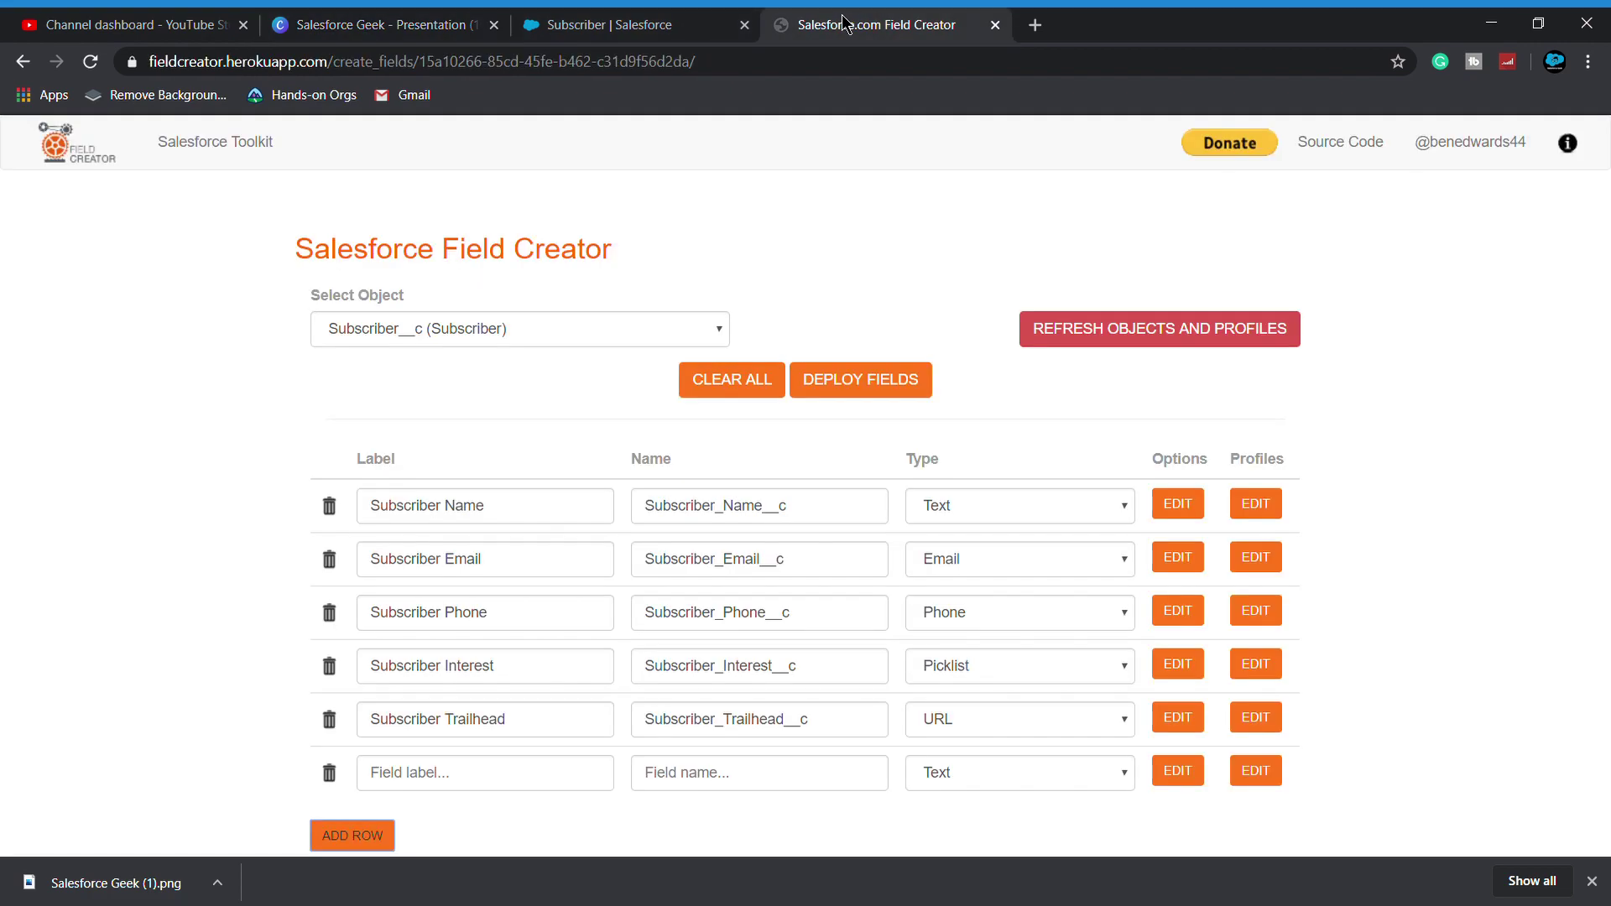
left_click(412, 789)
type("Ne")
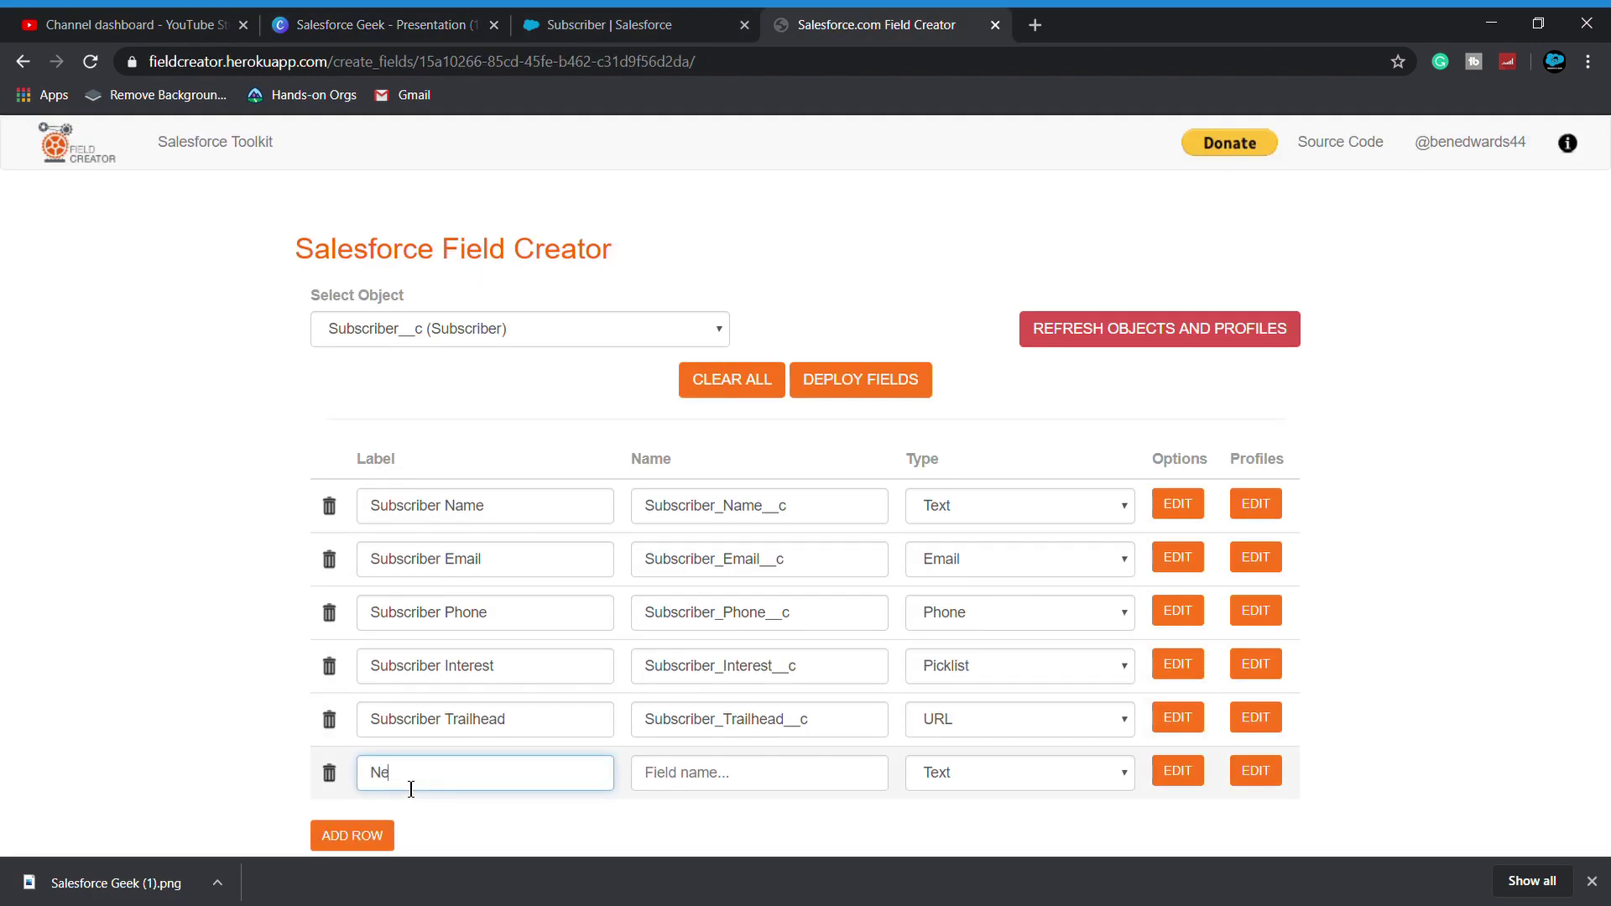
type("t to Salesforce")
left_click(675, 796)
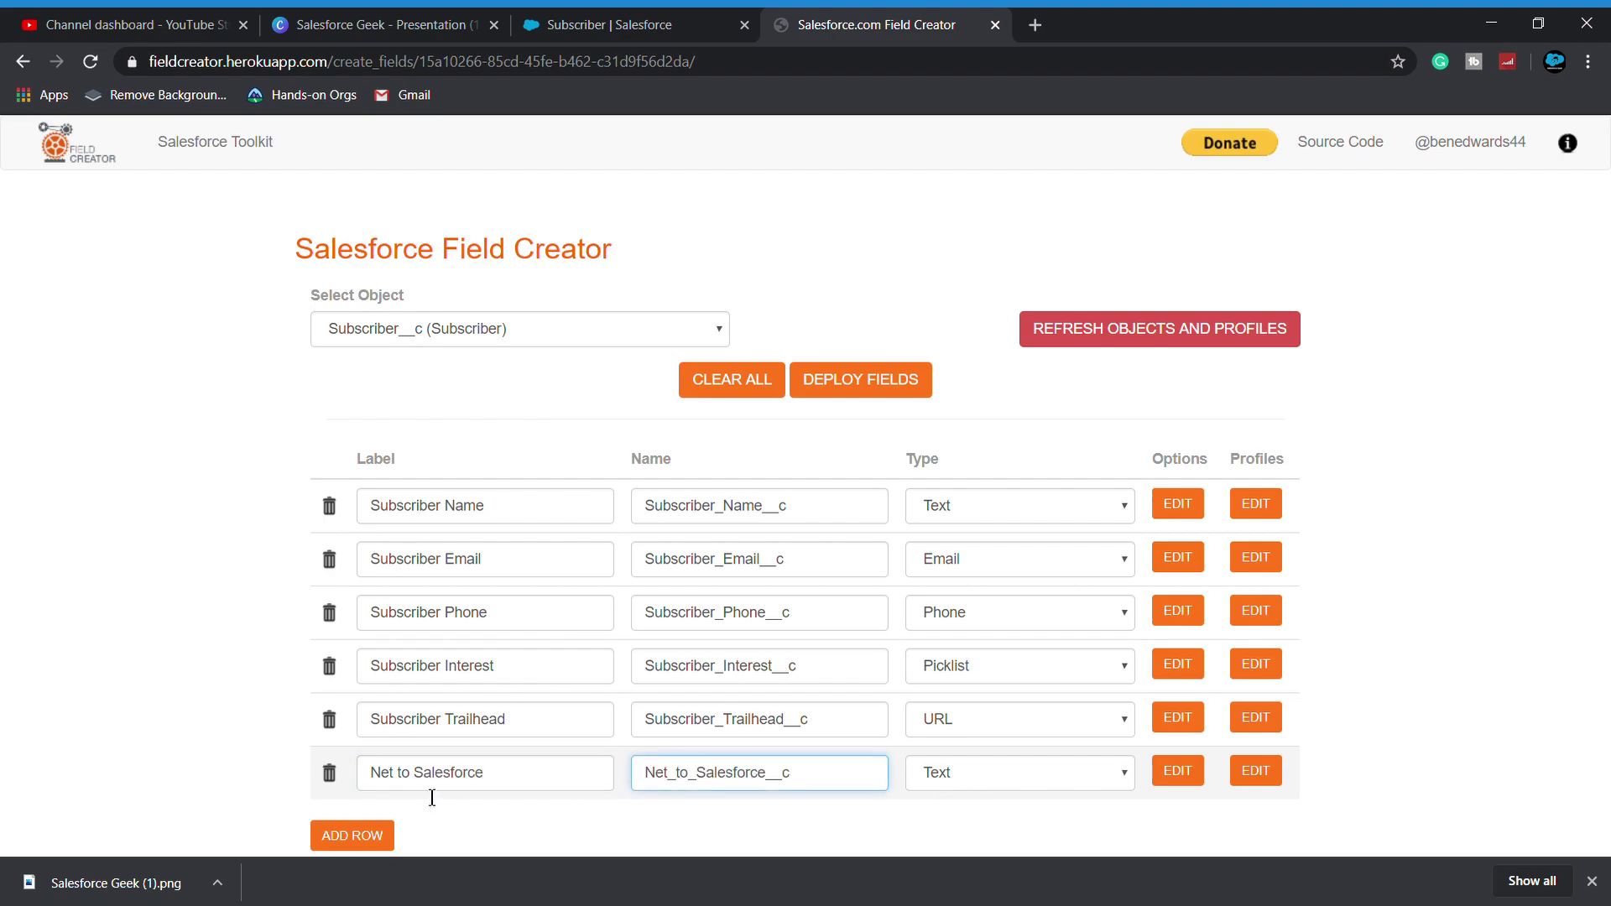
left_click(401, 786)
key("BackSpace")
type("w")
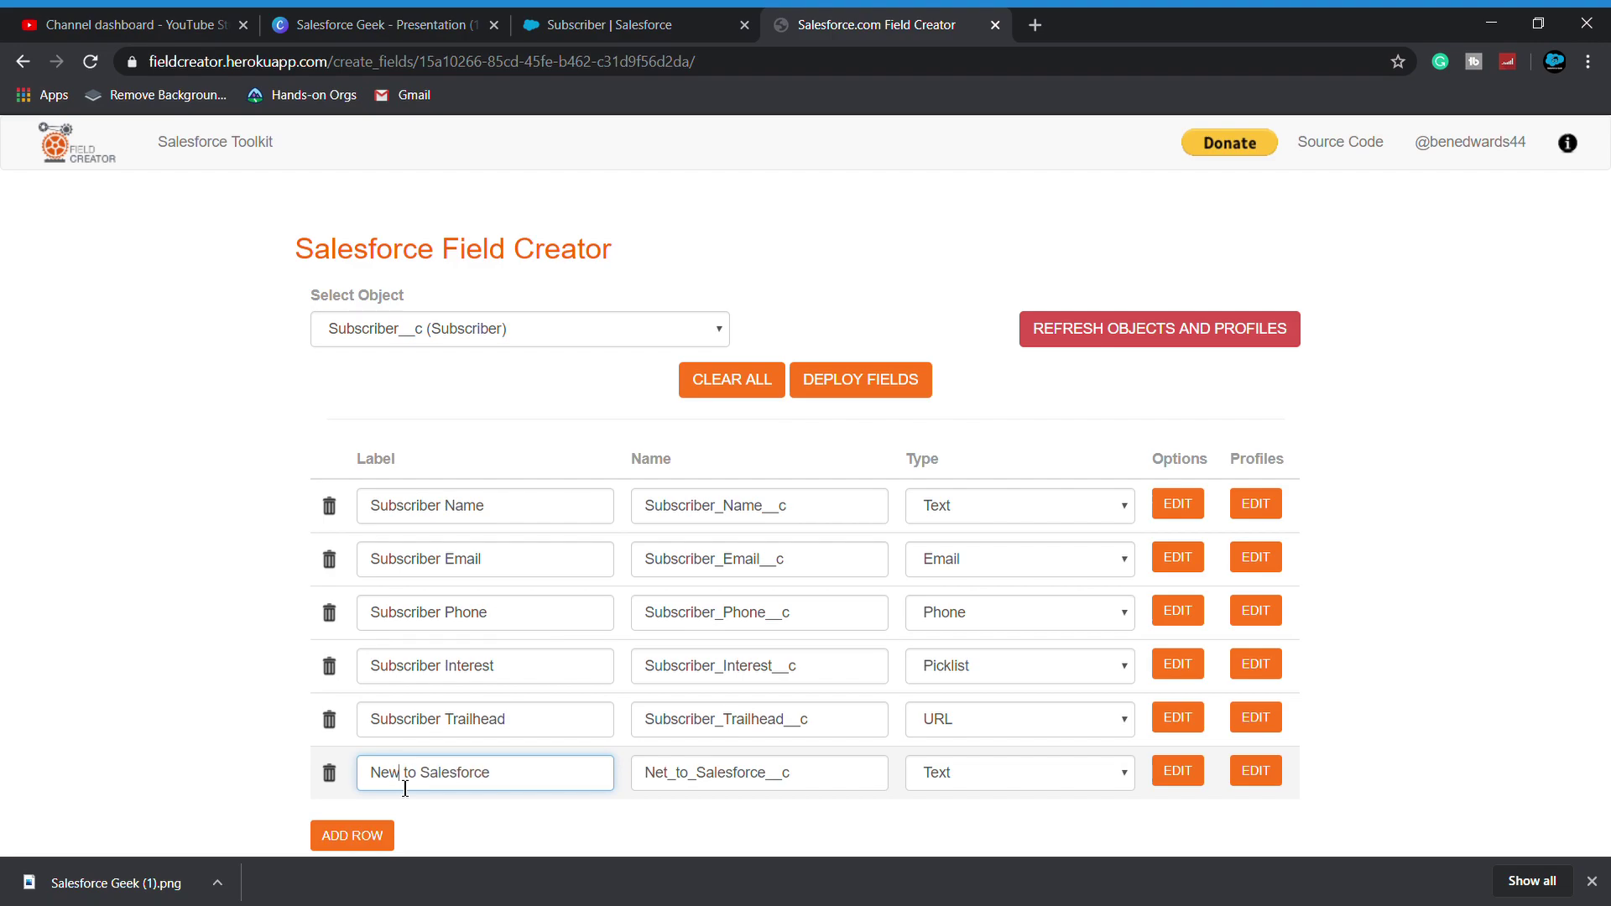
left_click(678, 791)
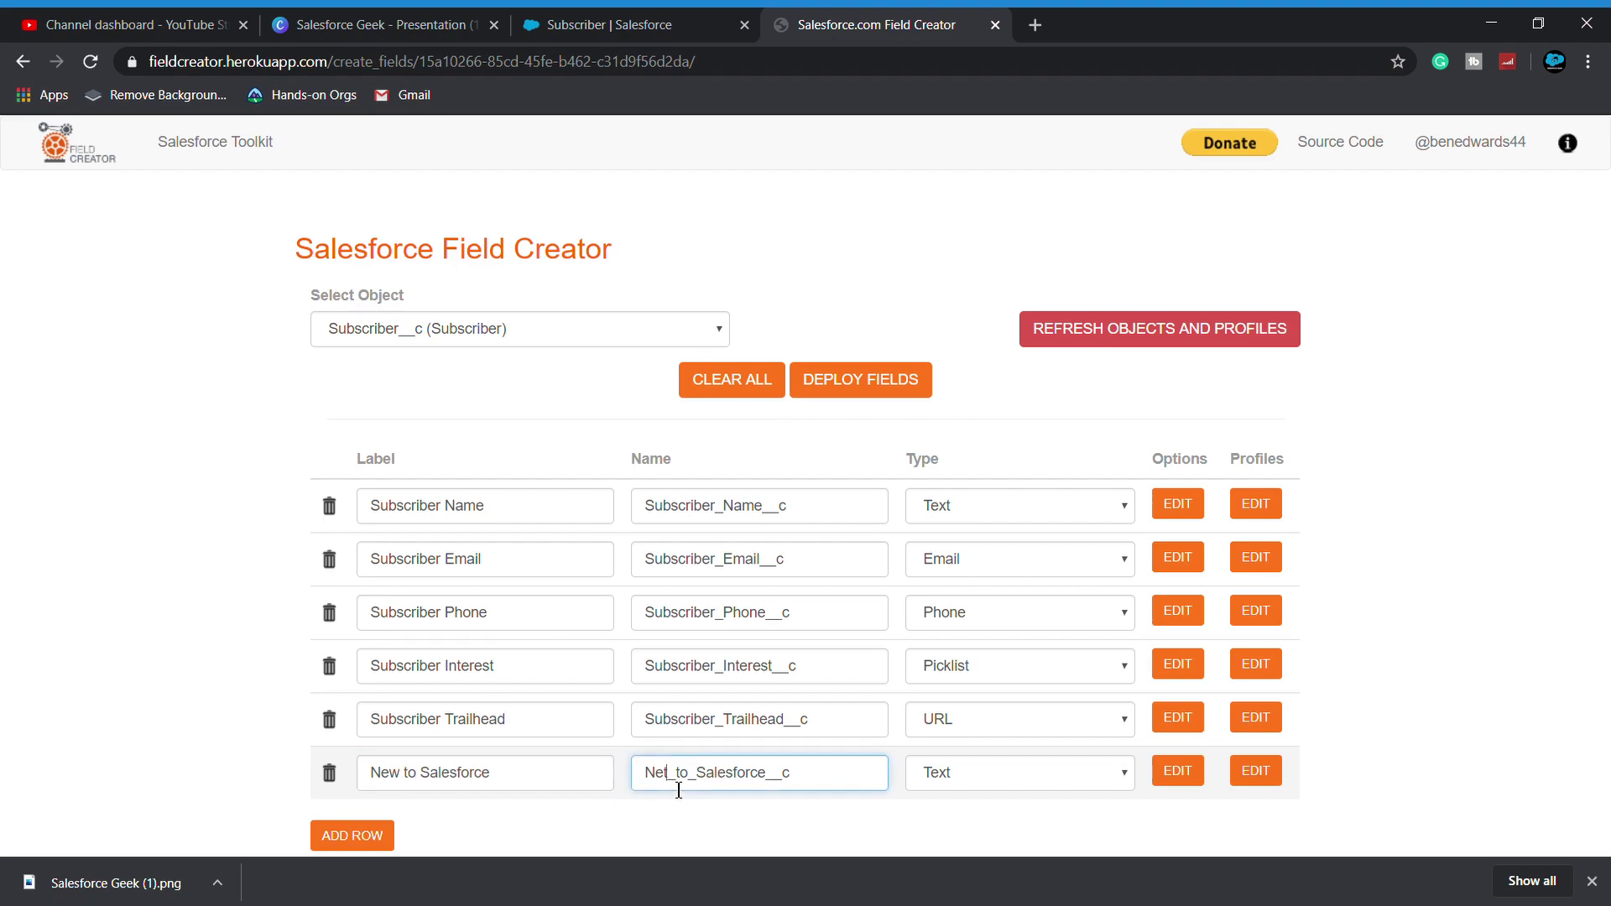
key("BackSpace")
type("w")
key("Tab")
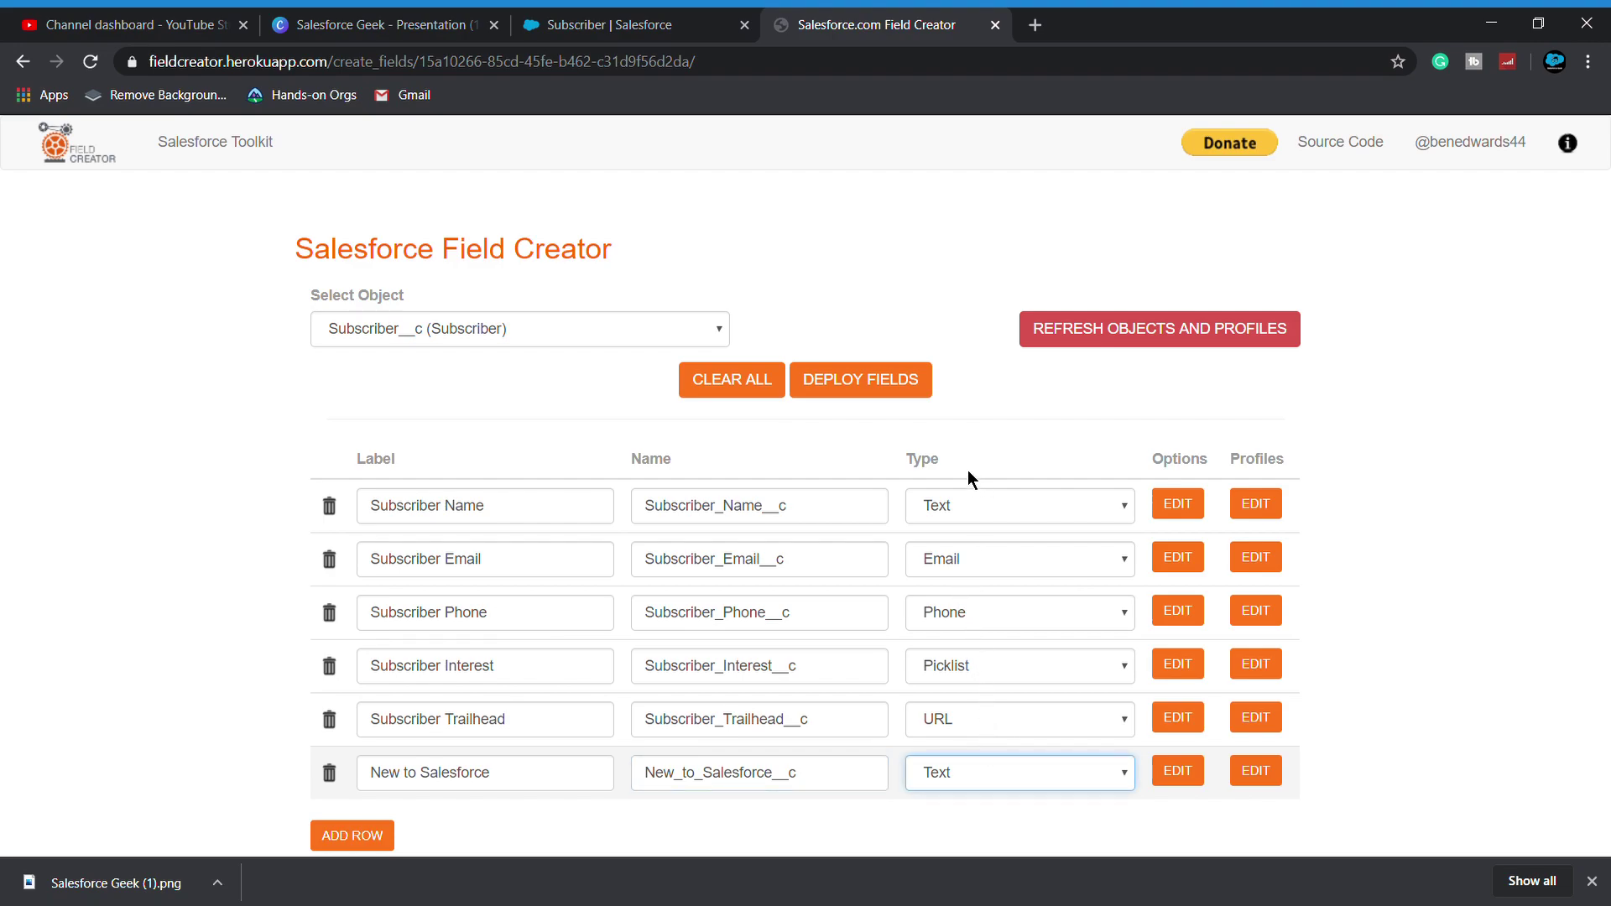
key("c")
left_click(1182, 776)
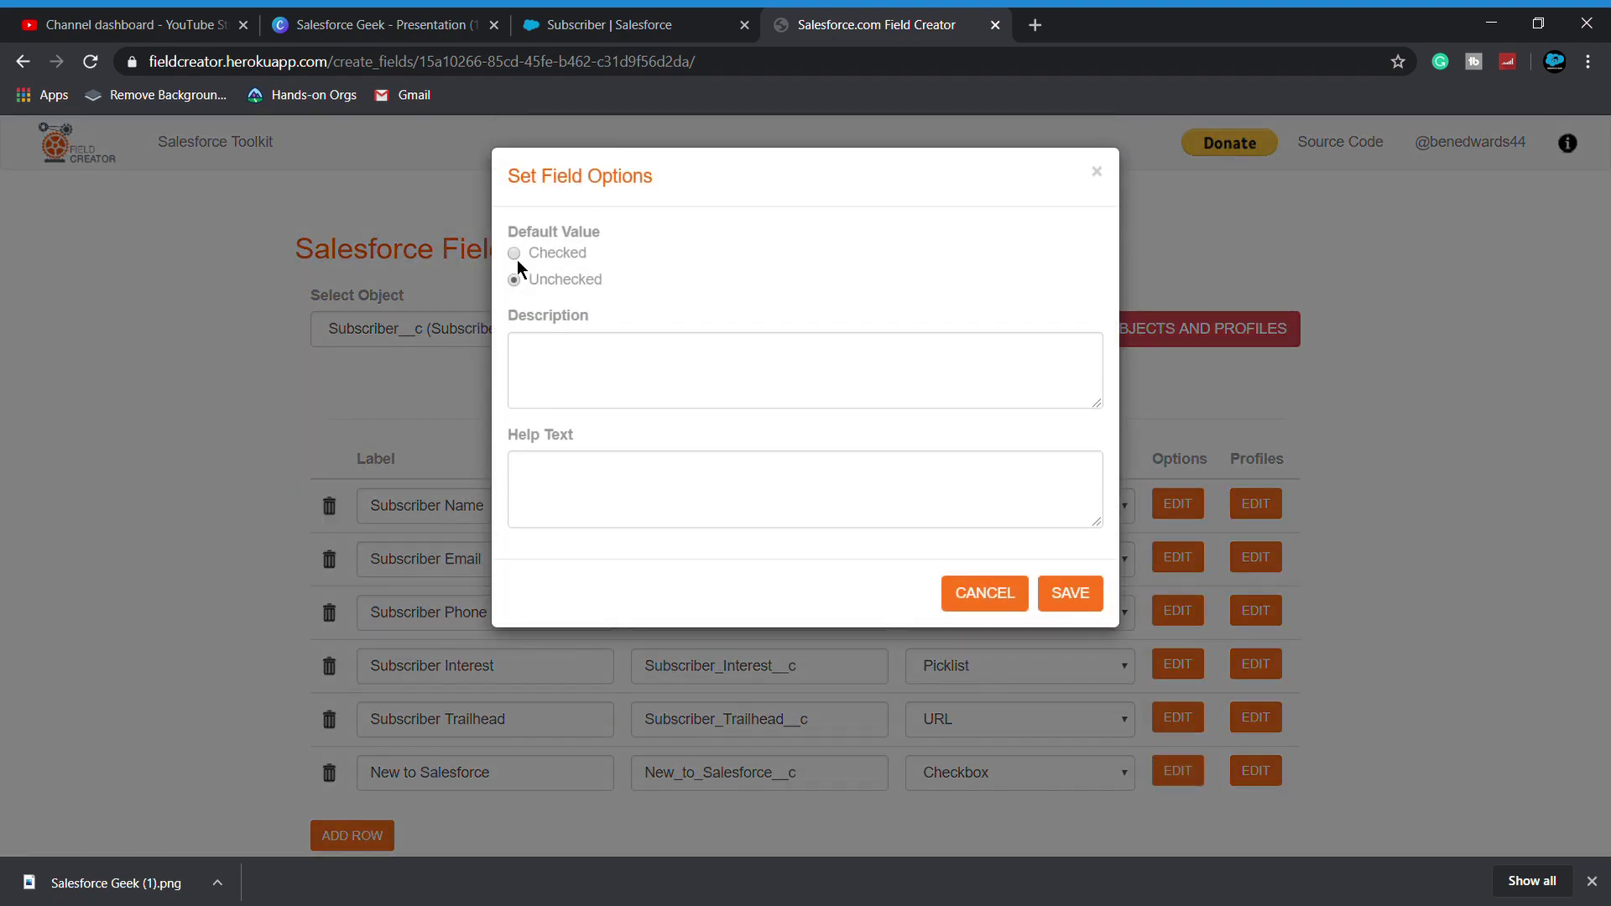
Save the checkbox as unchecked by default; add Any Comment (Any_Comment__c) as Text Area (Rich).
left_click(1085, 594)
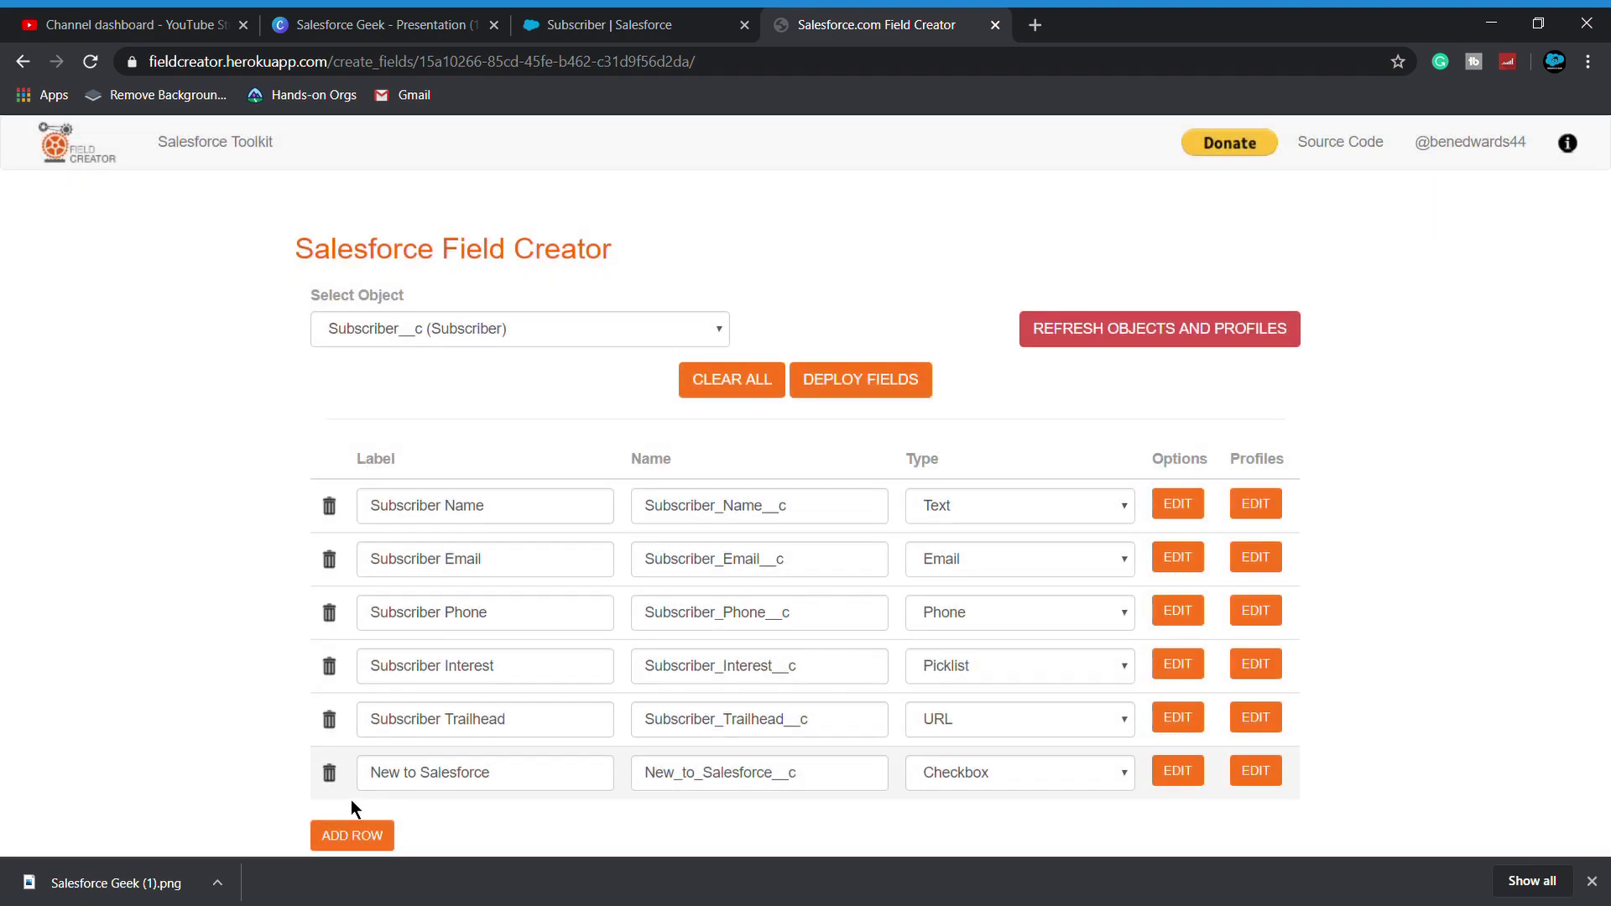
left_click(363, 835)
left_click(399, 841)
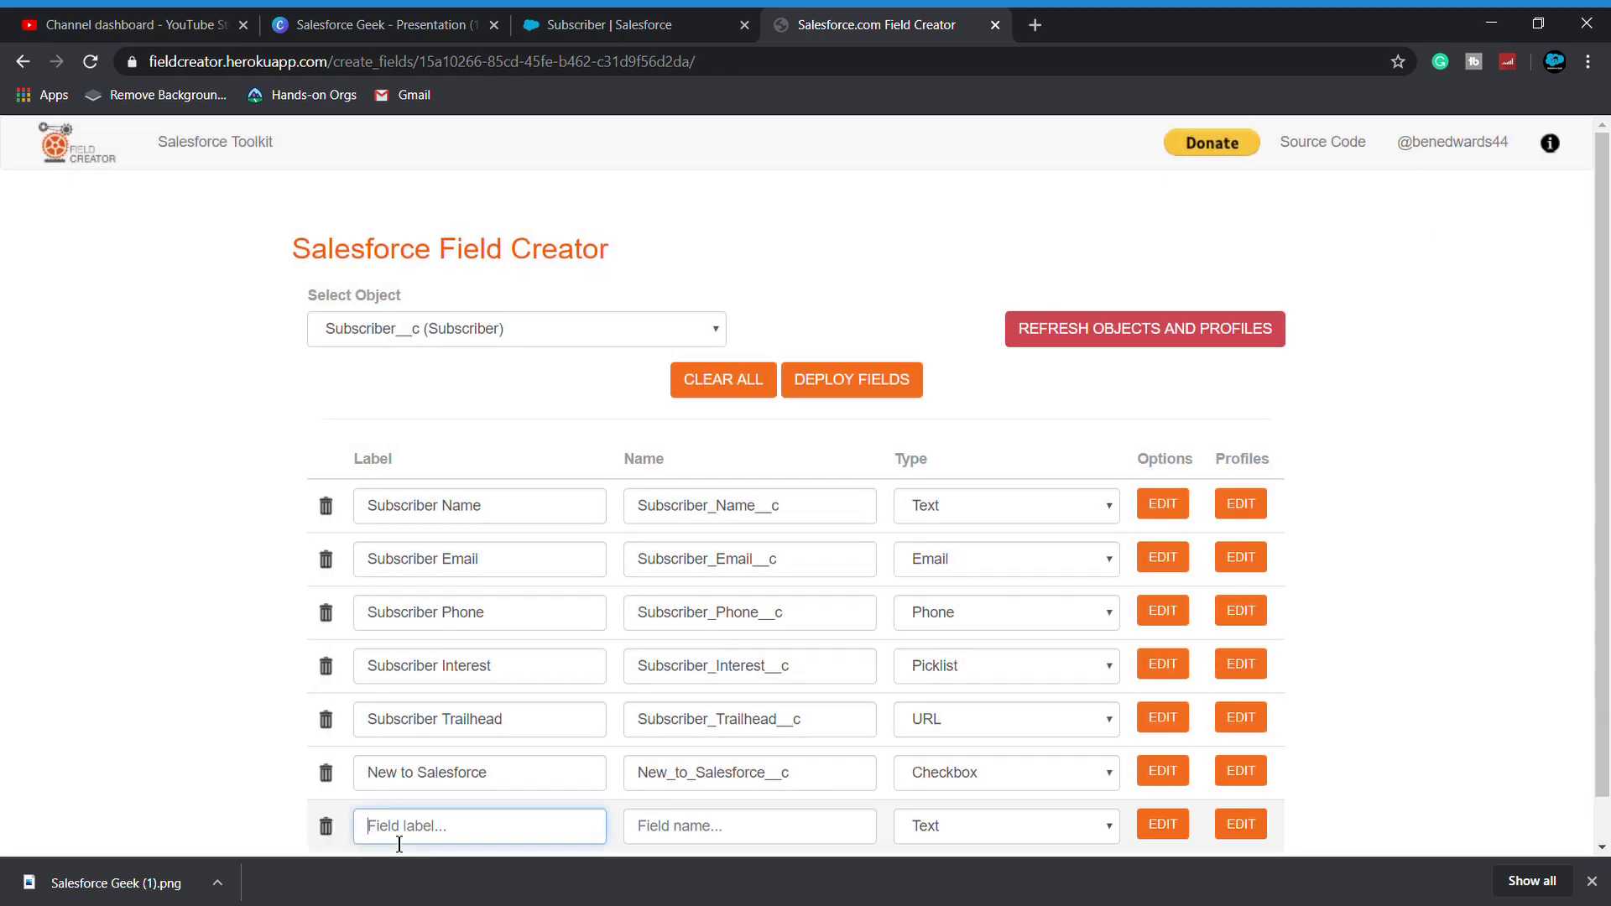
type("Any Com")
type("m")
key("BackSpace")
type("mn")
type("nt")
left_click(697, 834)
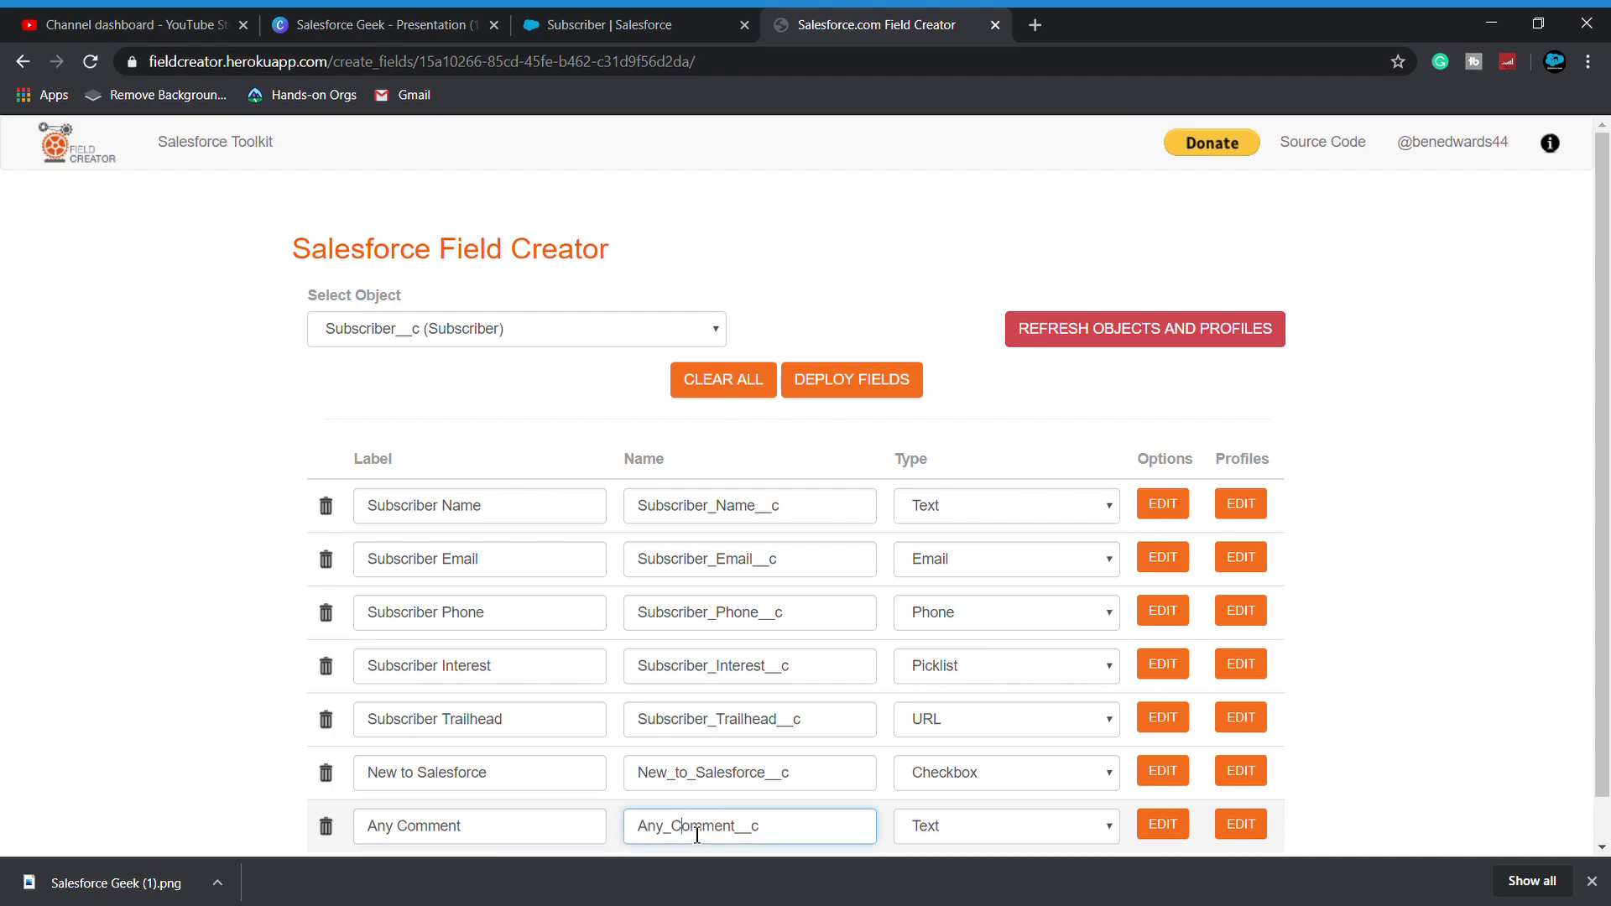
left_click(945, 824)
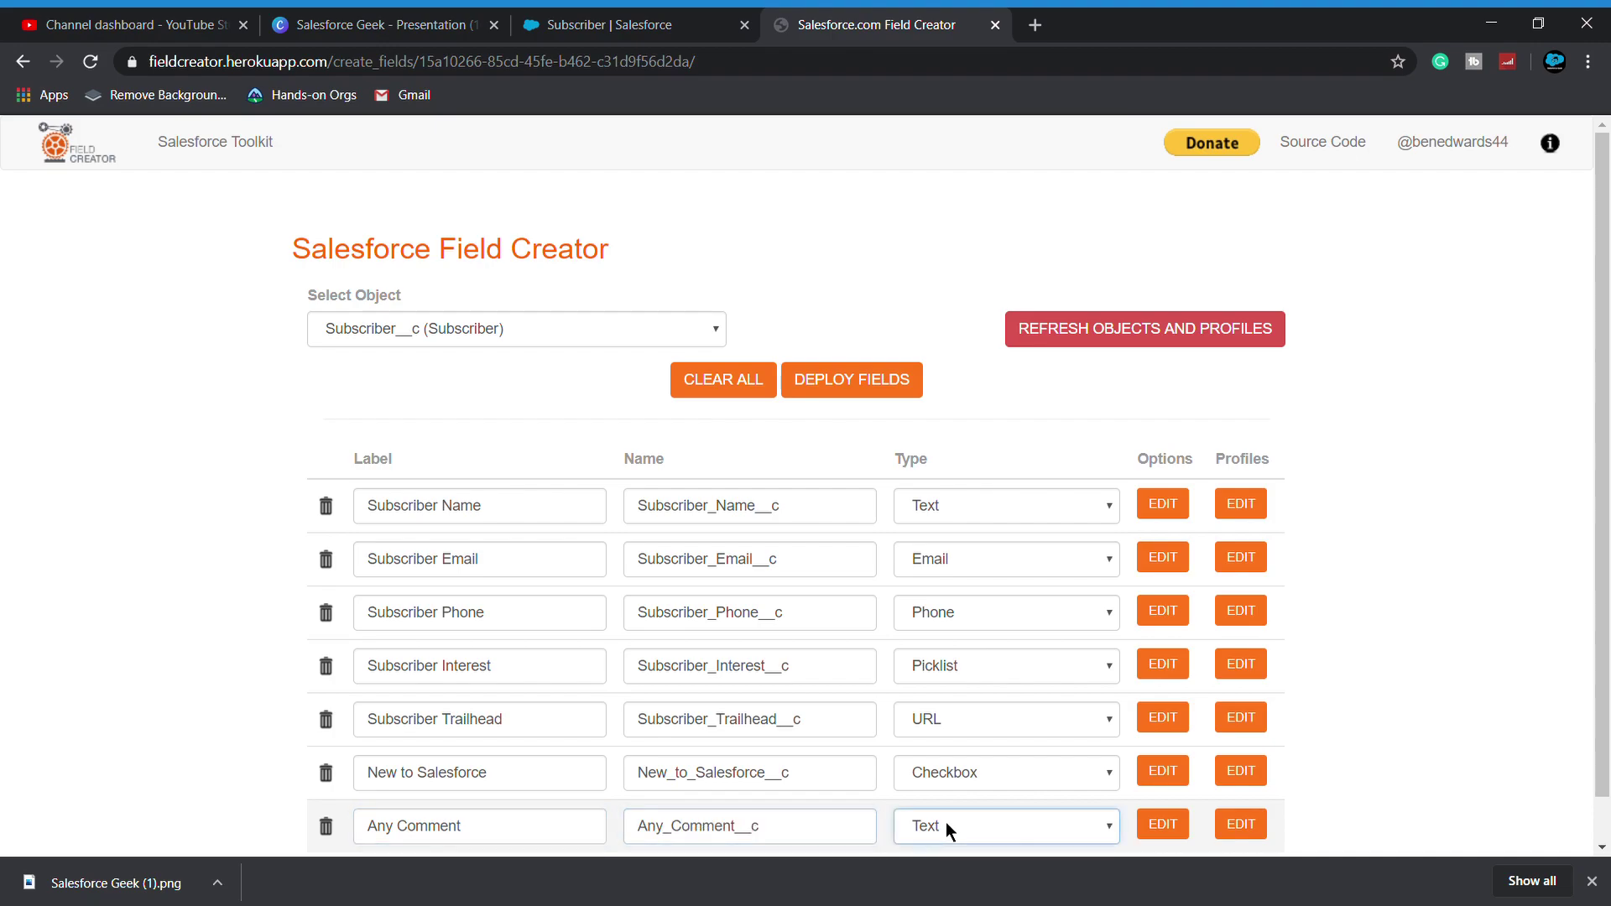
left_click(943, 776)
scroll(943, 776, "down", 1)
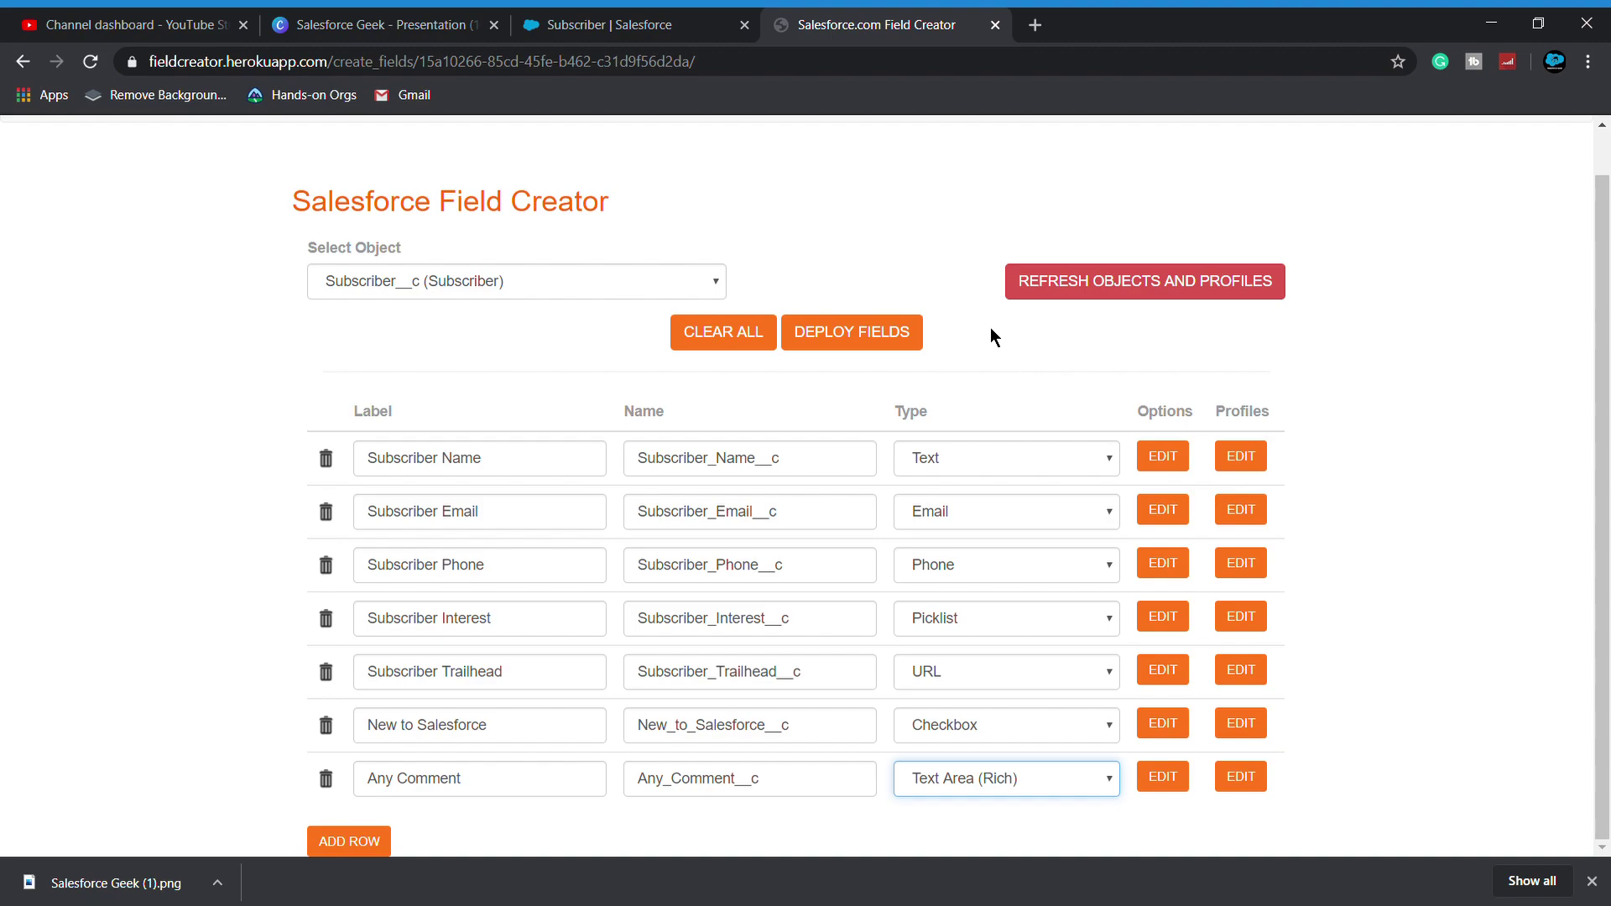
Deploy all seven Subscriber fields and dismiss the results: six succeed, Any Comment fails on visible lines.
left_click(913, 335)
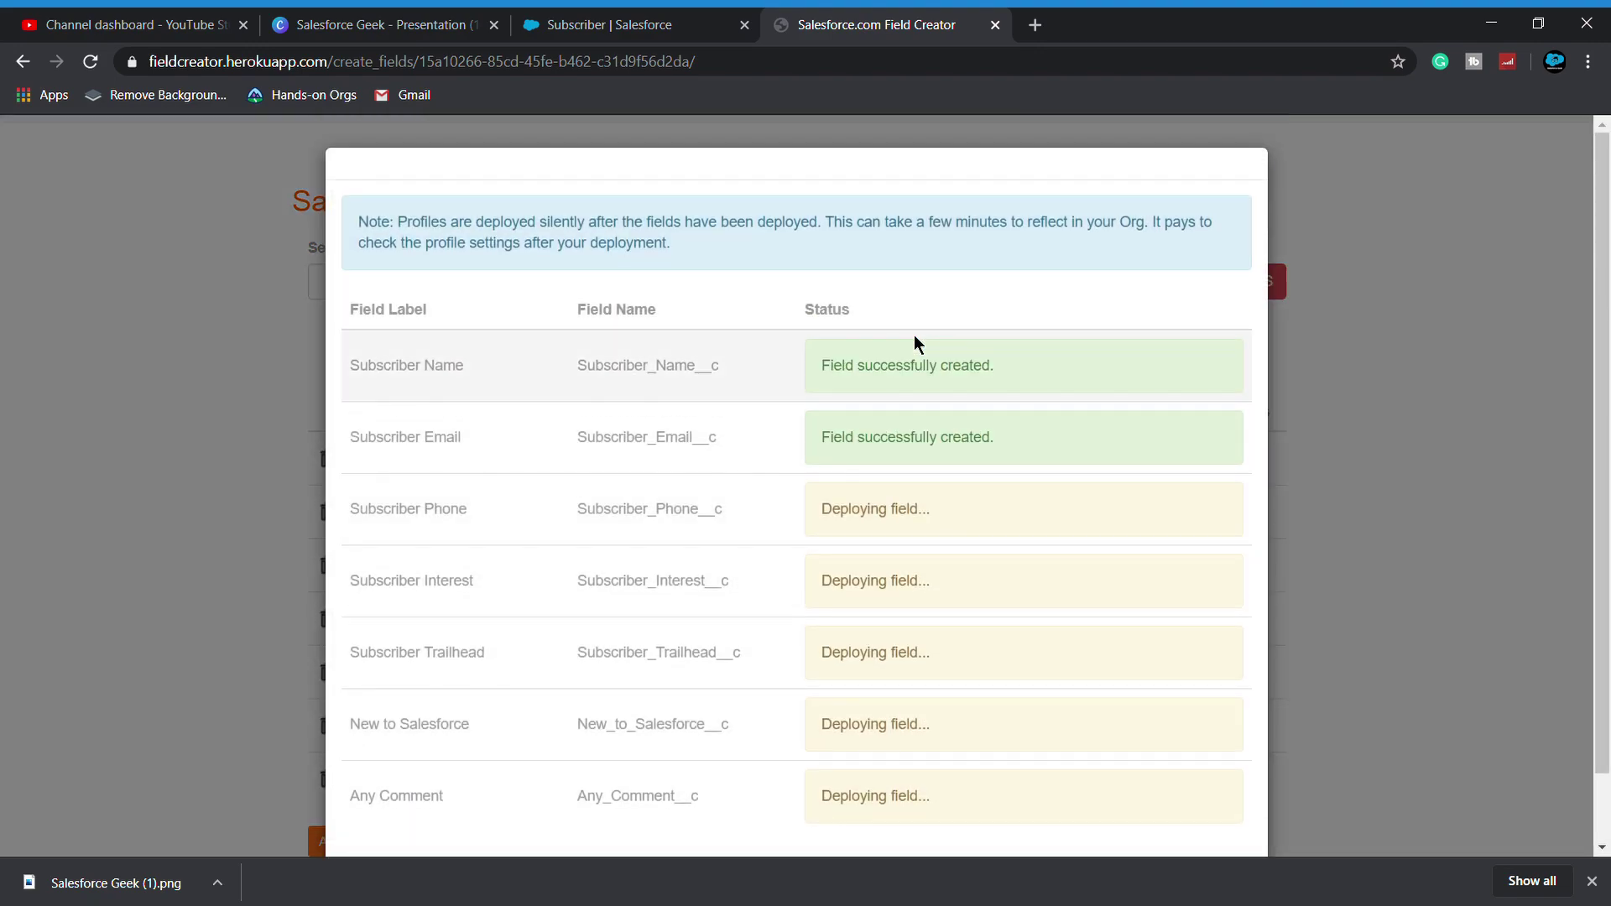
scroll(990, 537, "down", 1)
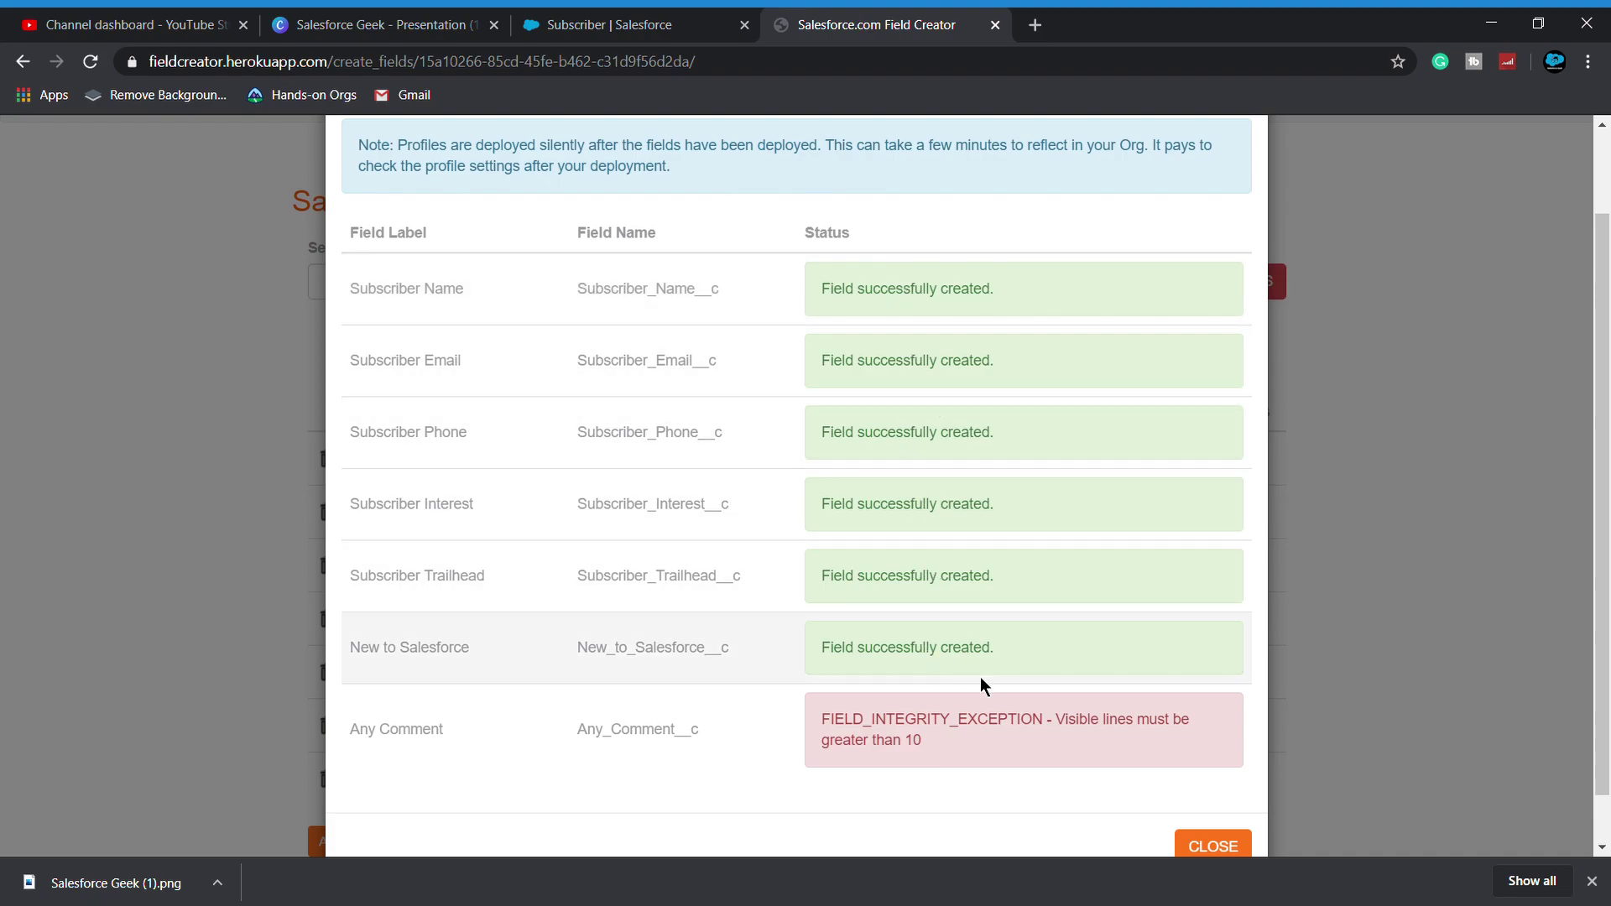
left_click(1215, 831)
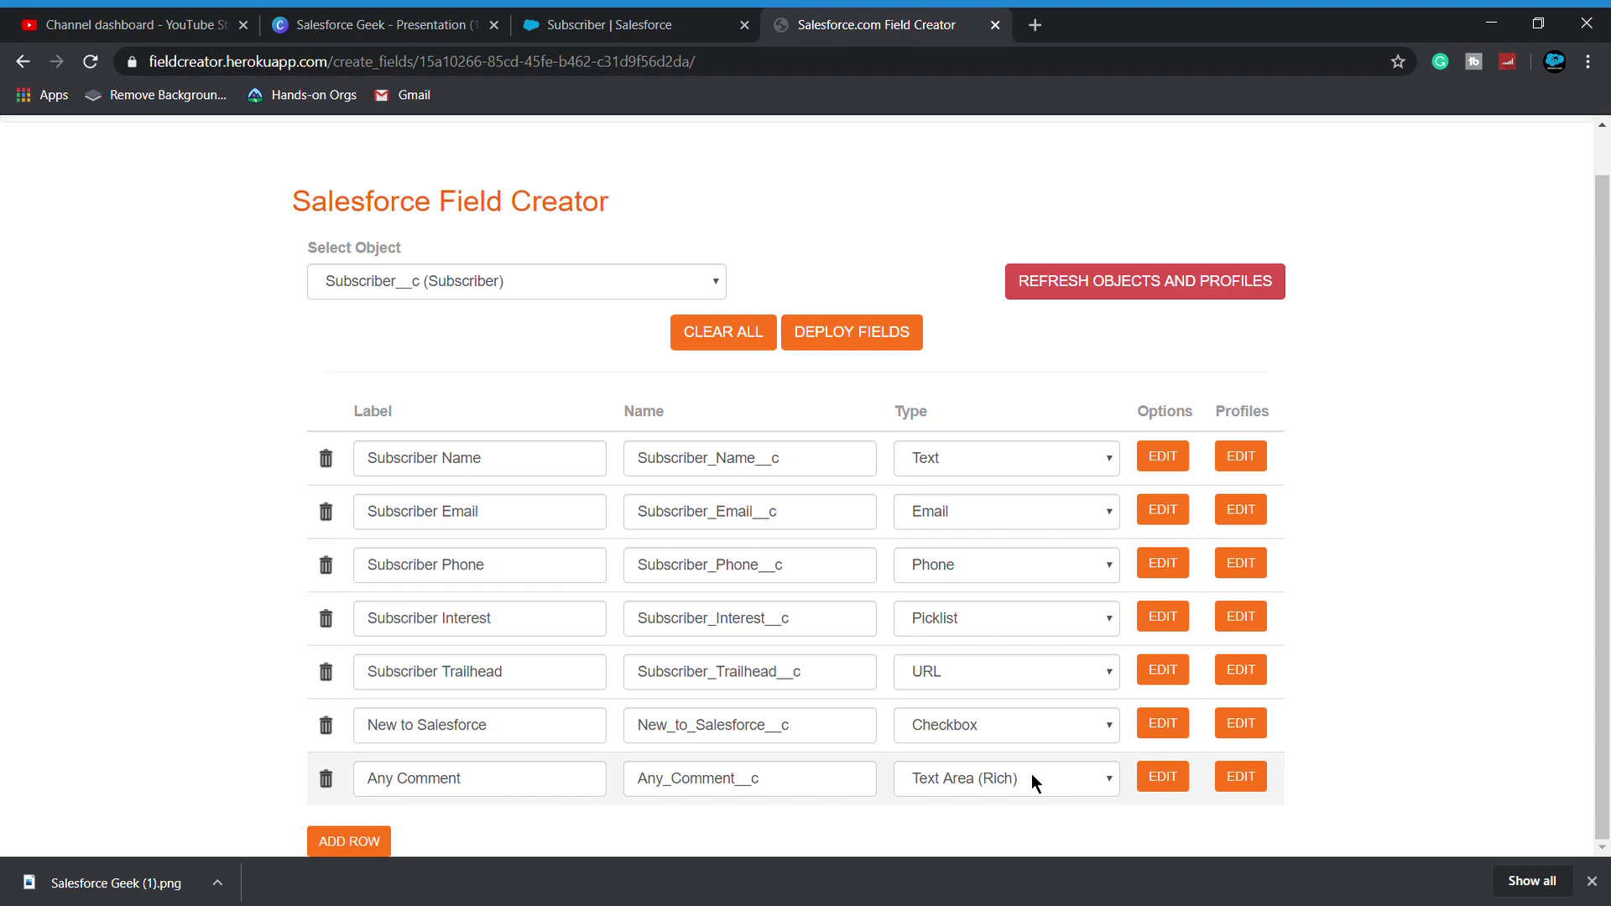
Change Any Comment's visible lines from 5 to 10 and save the option.
left_click(1151, 782)
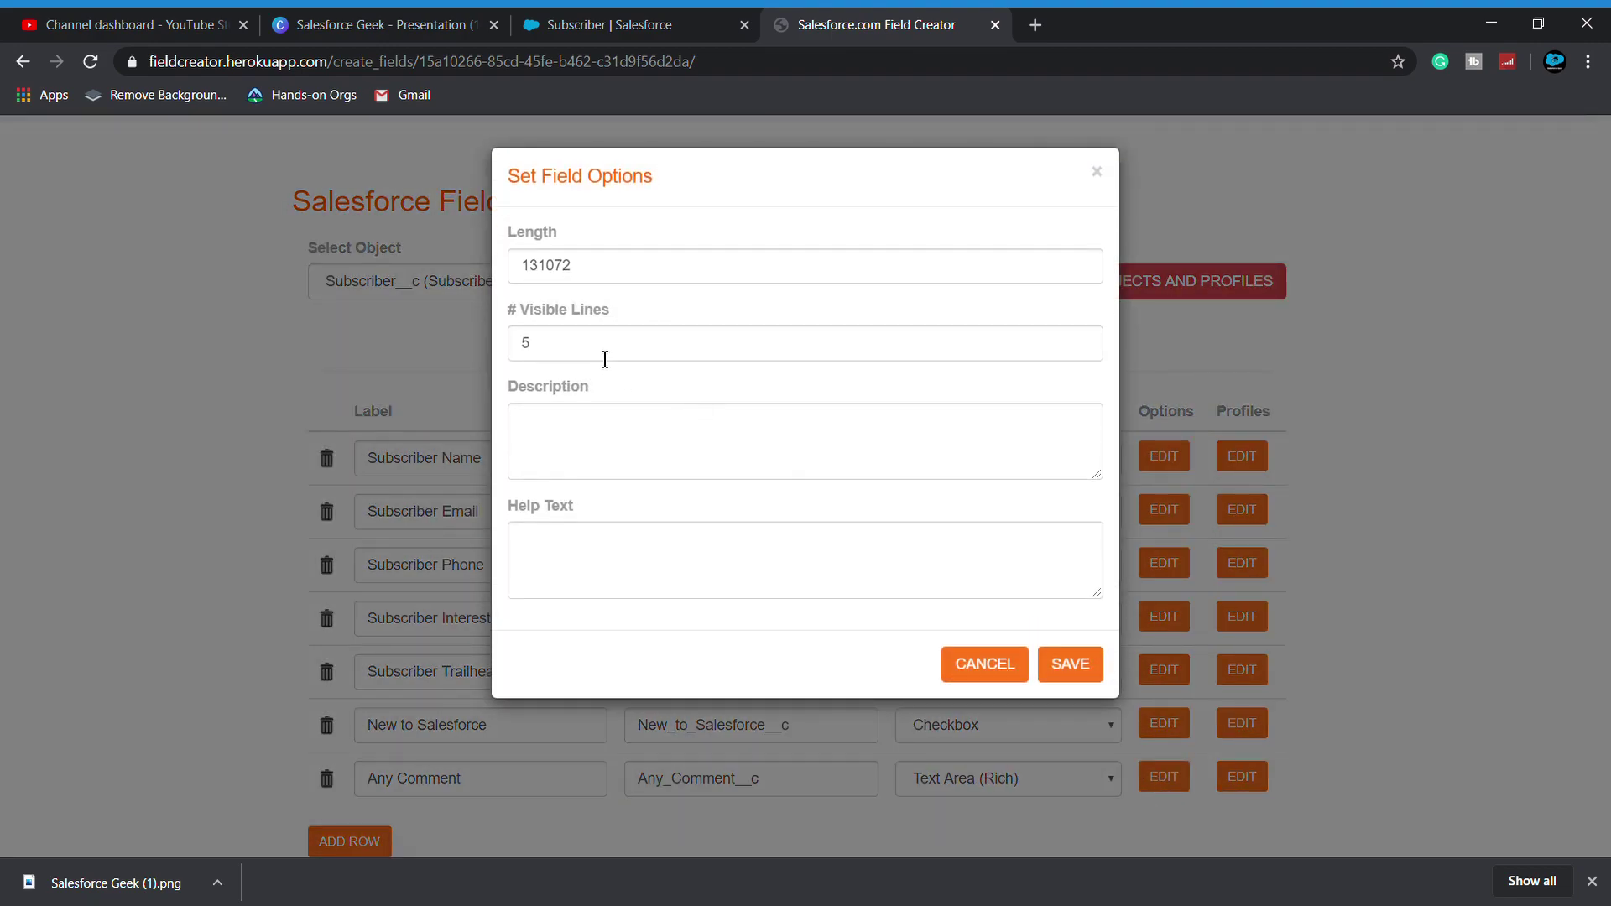
left_click(603, 357)
key("BackSpace")
type("10")
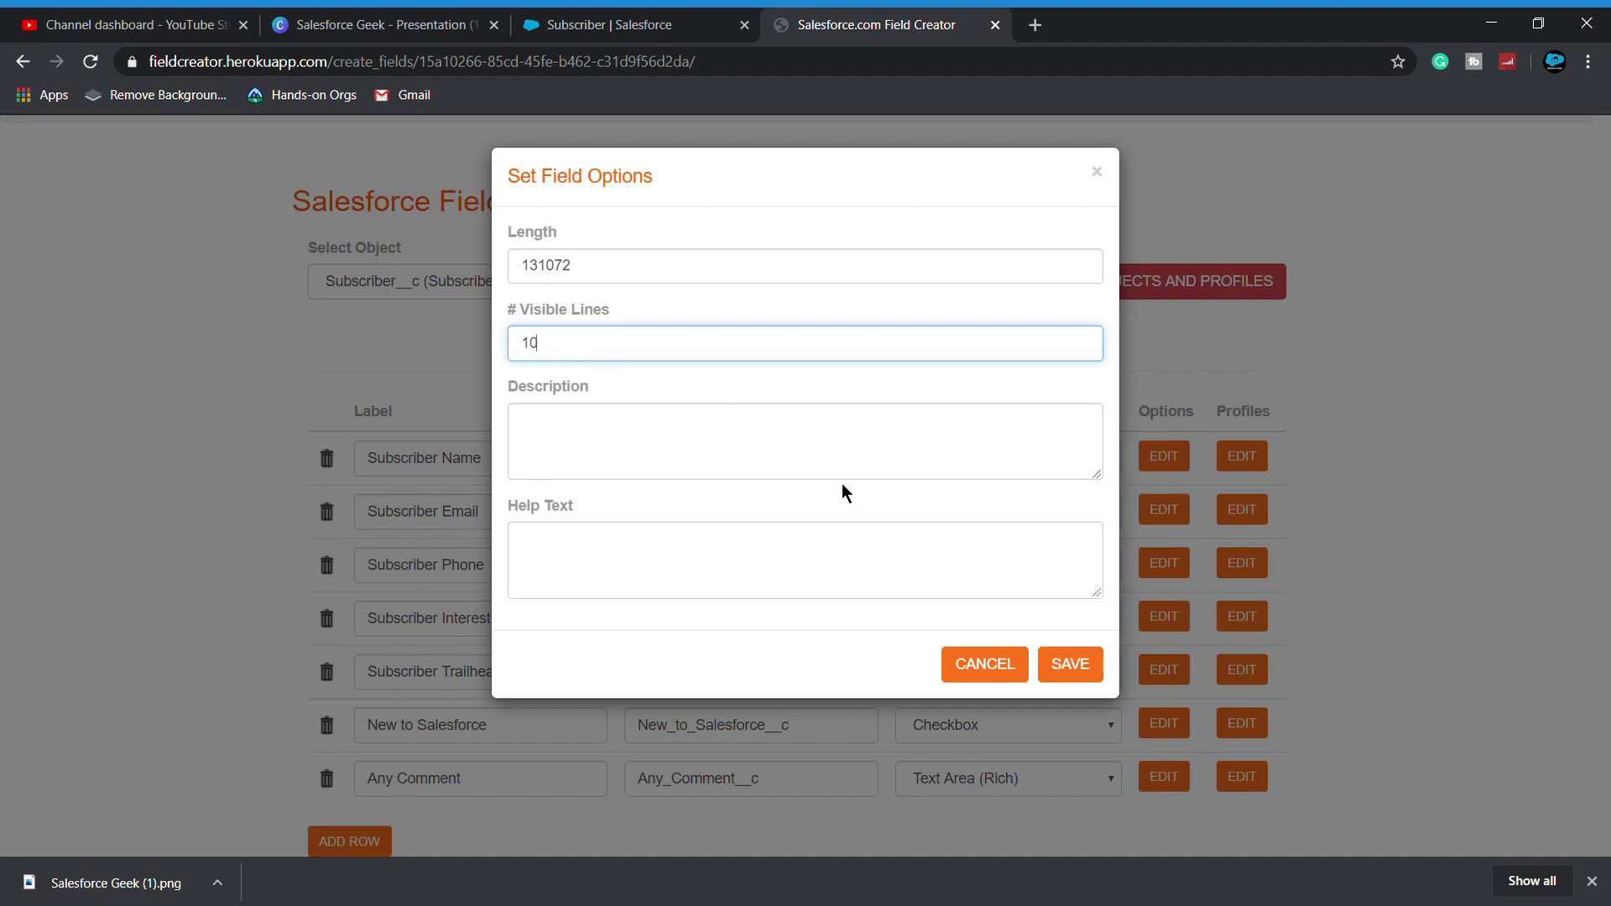
left_click(1074, 665)
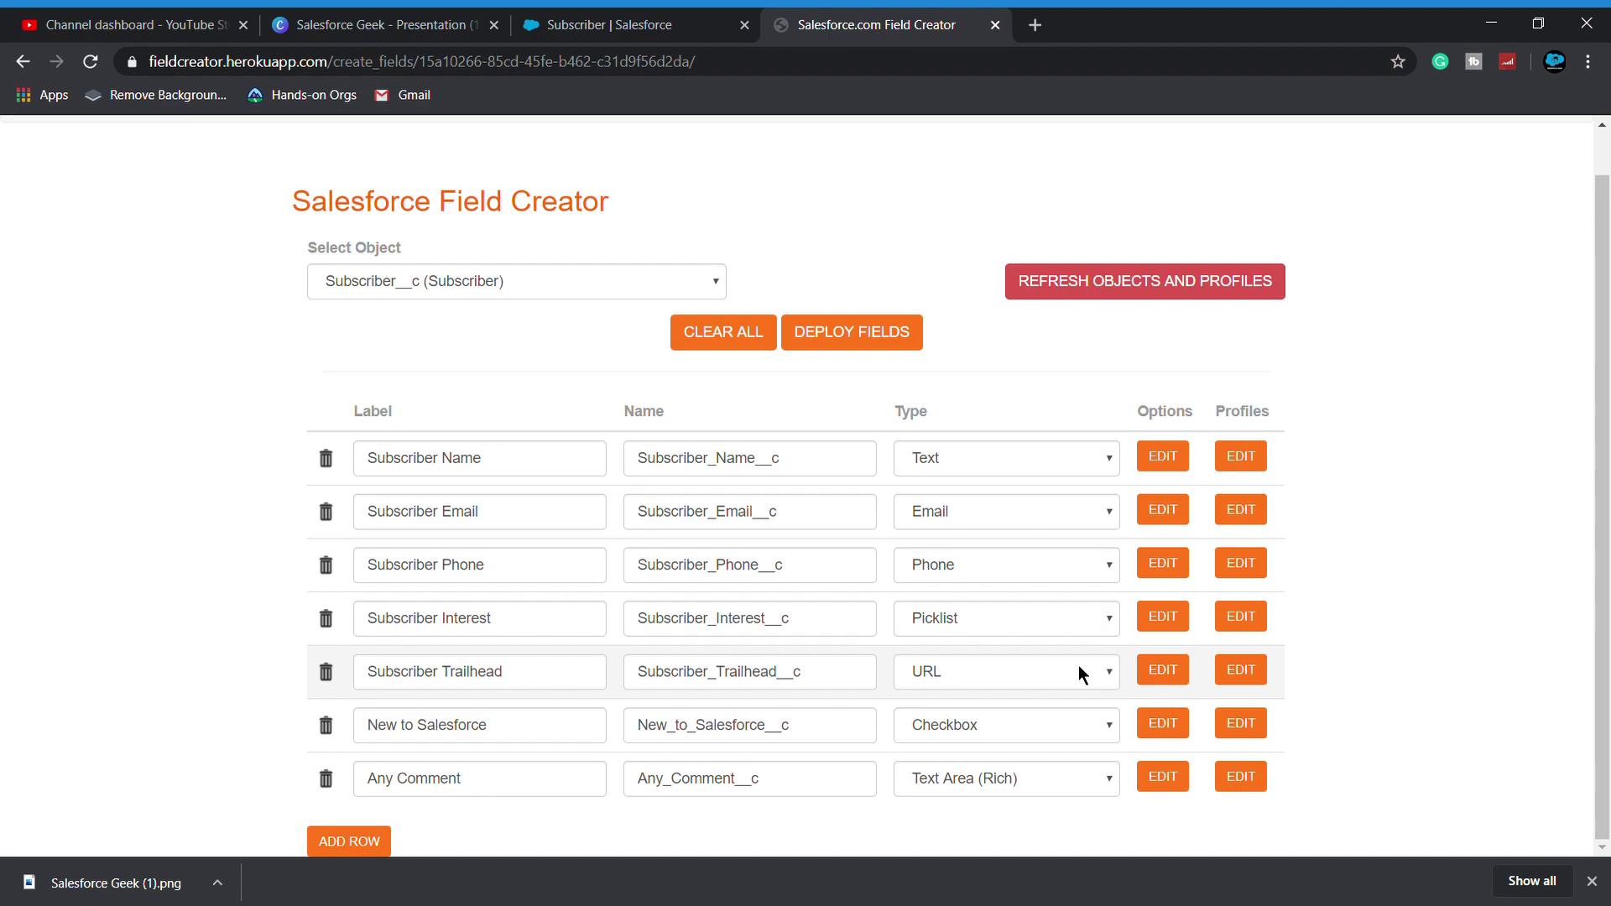
Remove the six already-deployed rows, from New to Salesforce up to Subscriber Name.
left_click(327, 726)
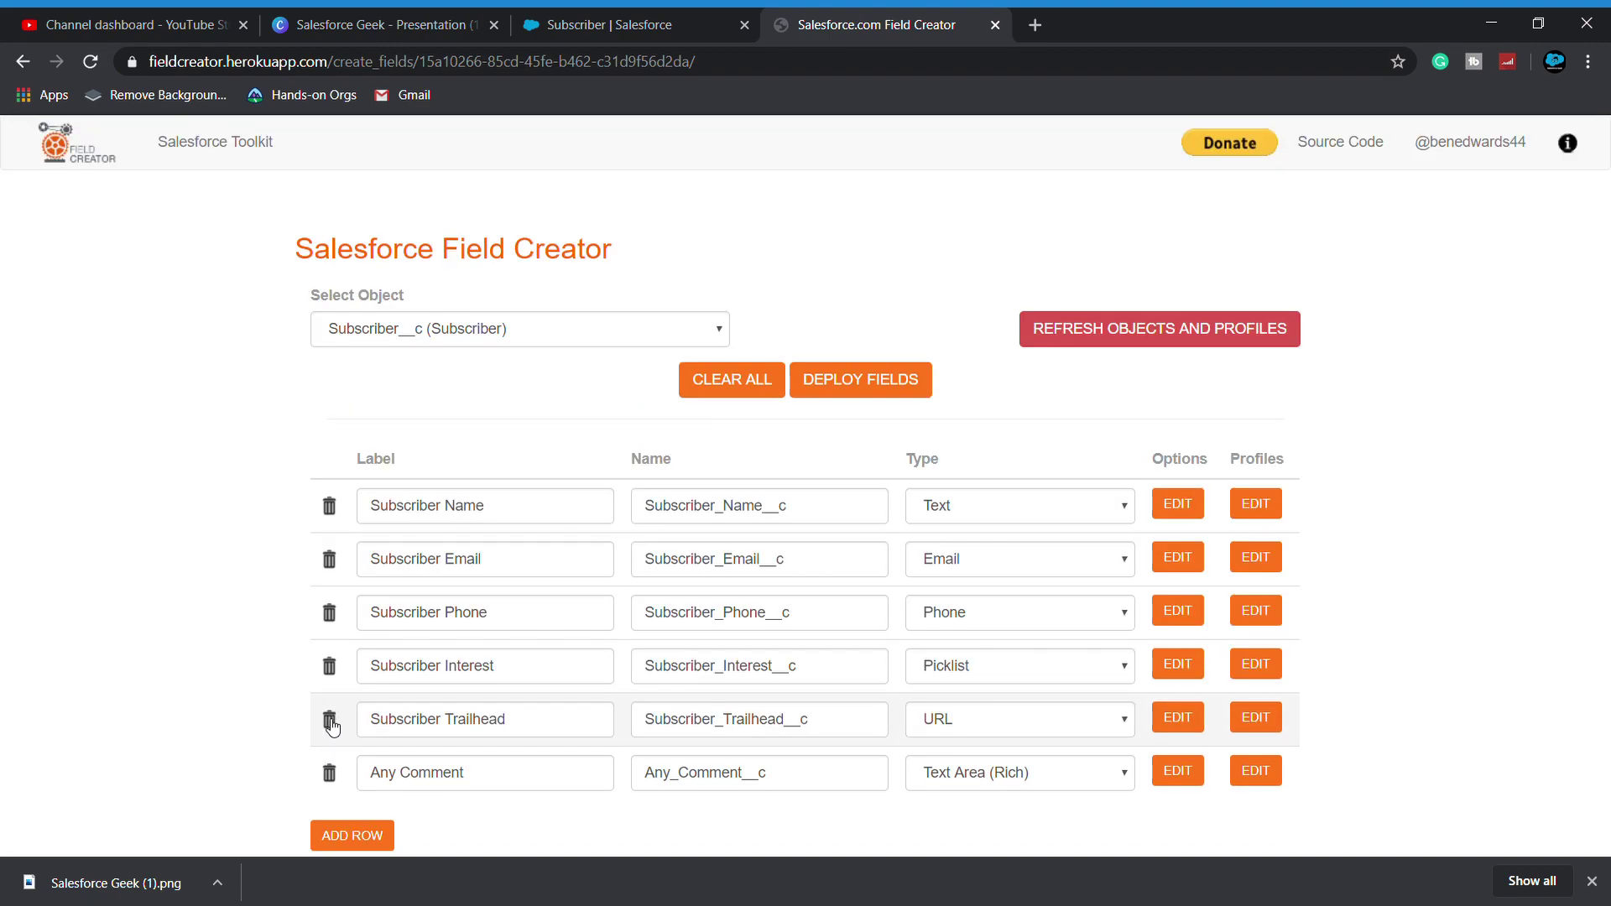
left_click(330, 719)
left_click(329, 665)
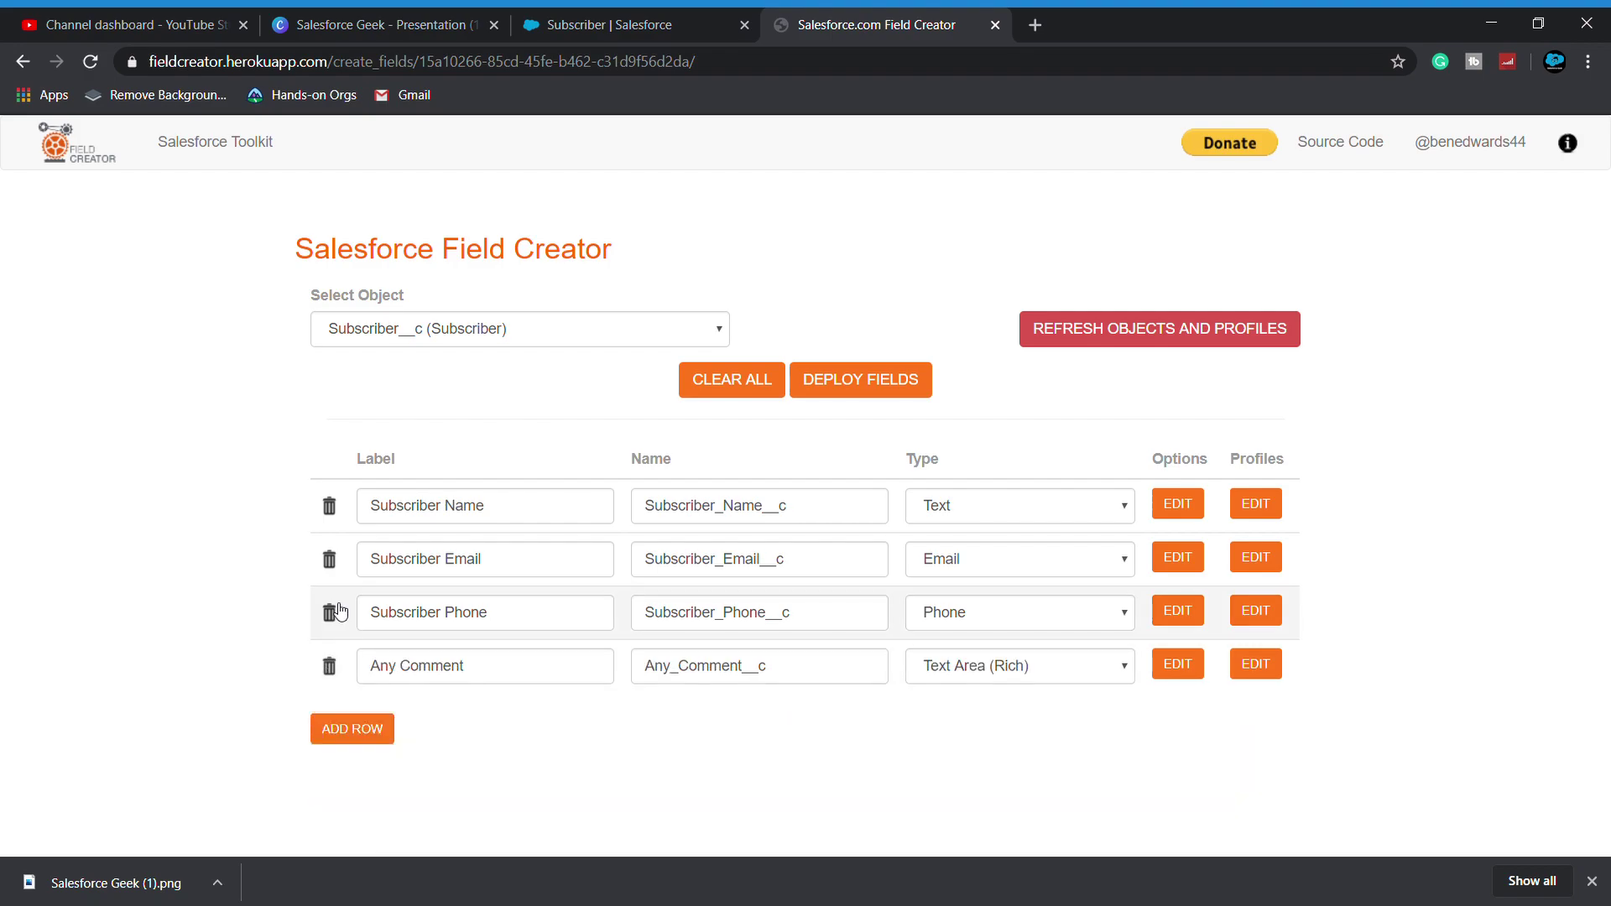
left_click(334, 611)
left_click(329, 559)
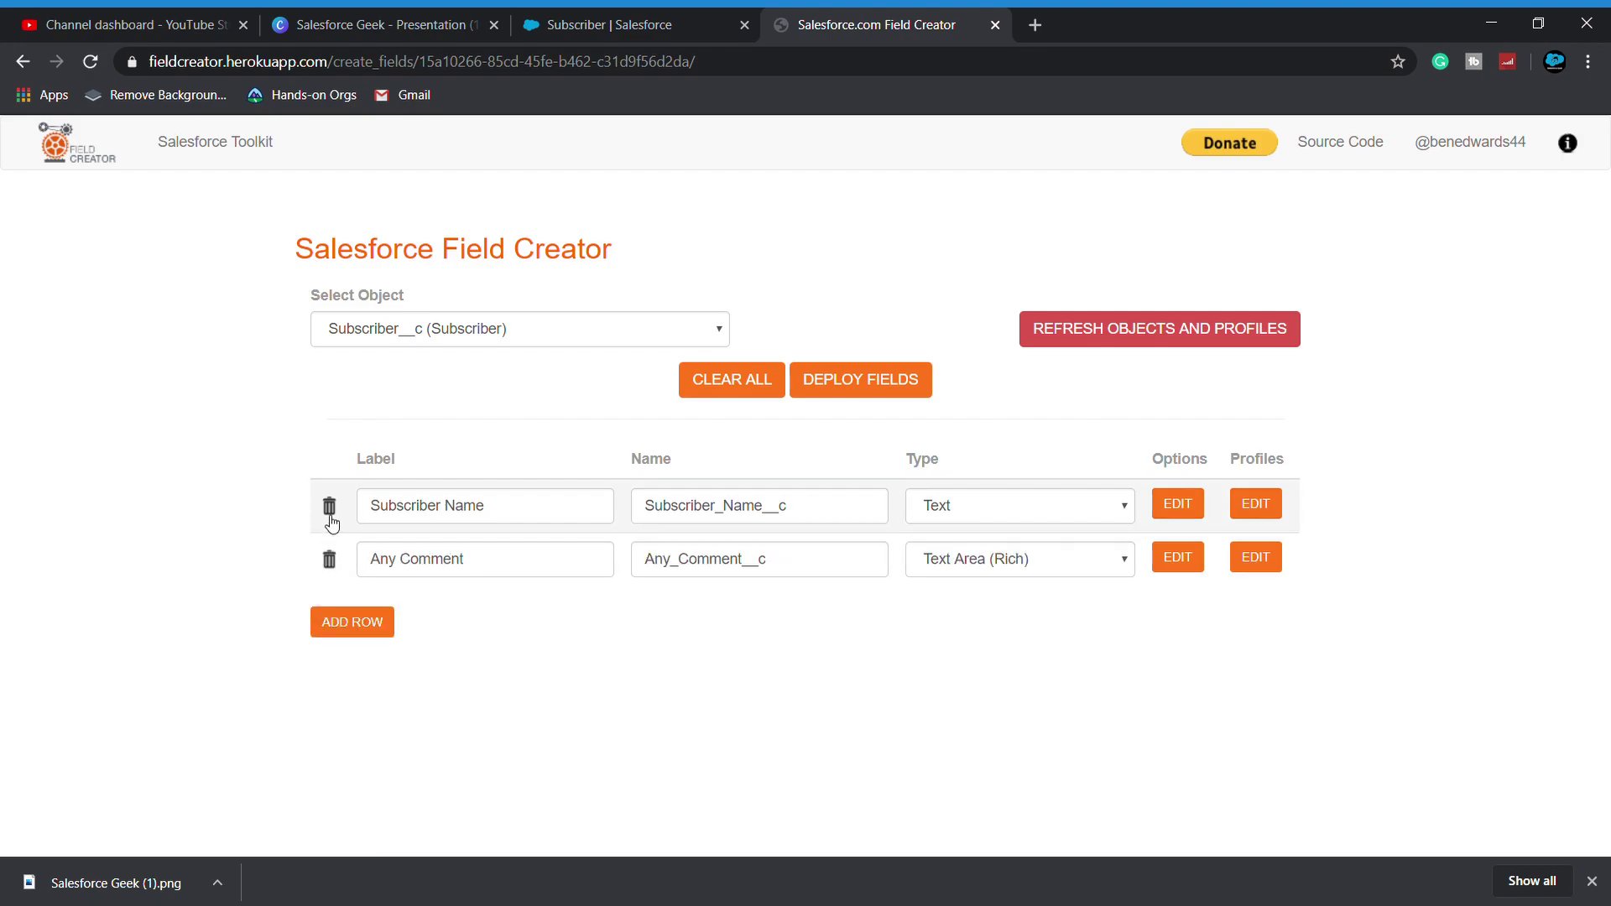
left_click(330, 512)
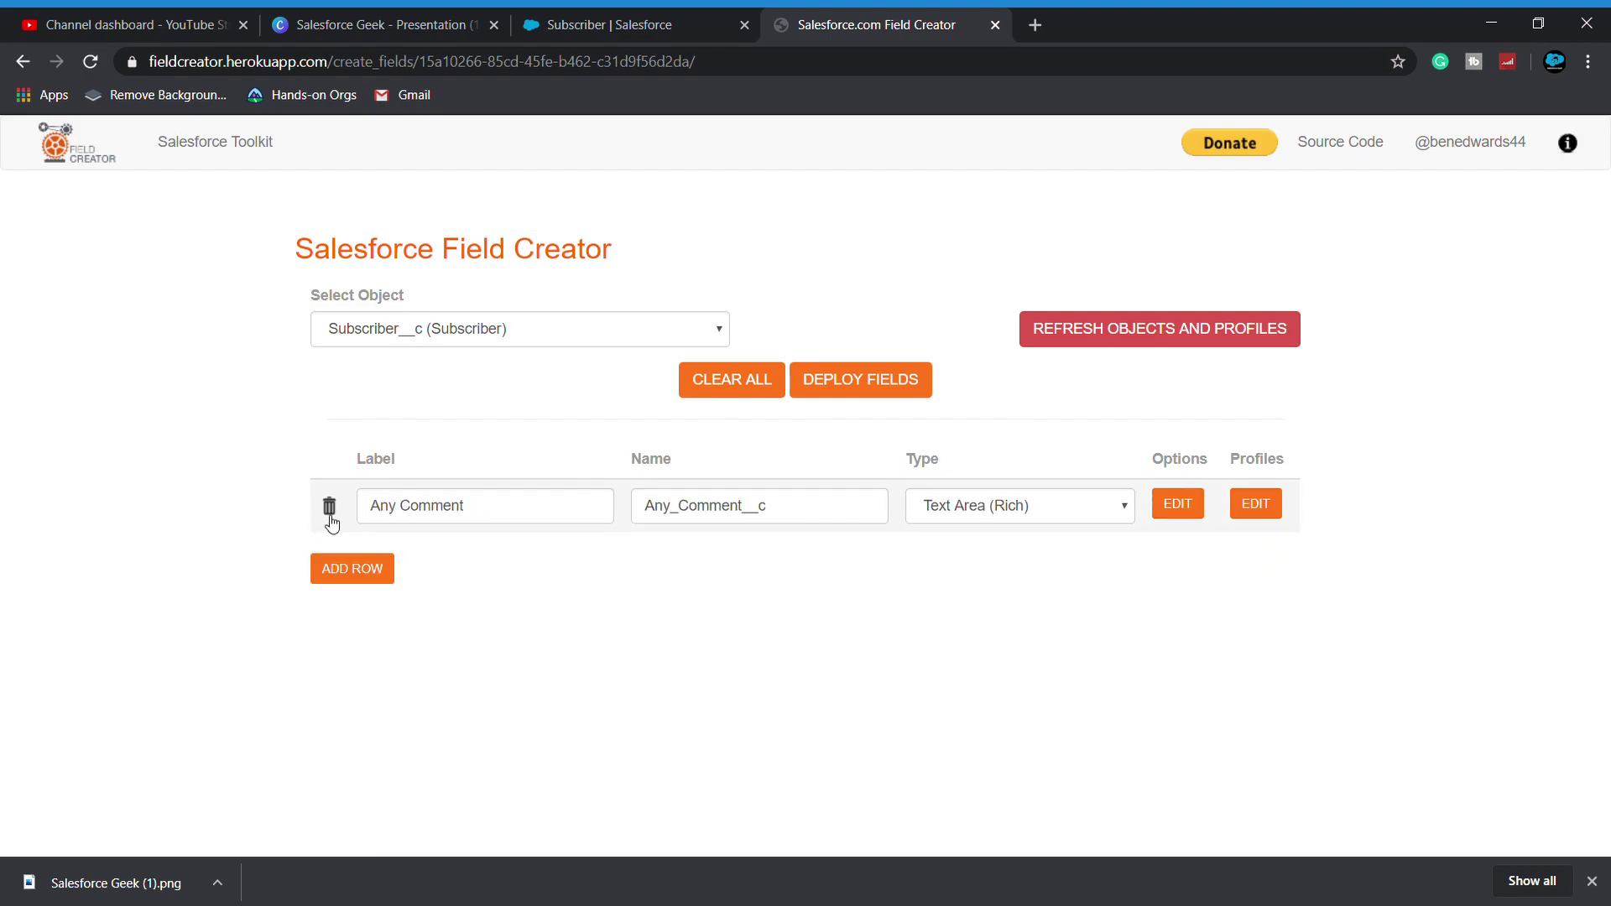
Deploy only Any Comment, close the success results, and go to Subscriber's Fields & Relationships page.
left_click(883, 386)
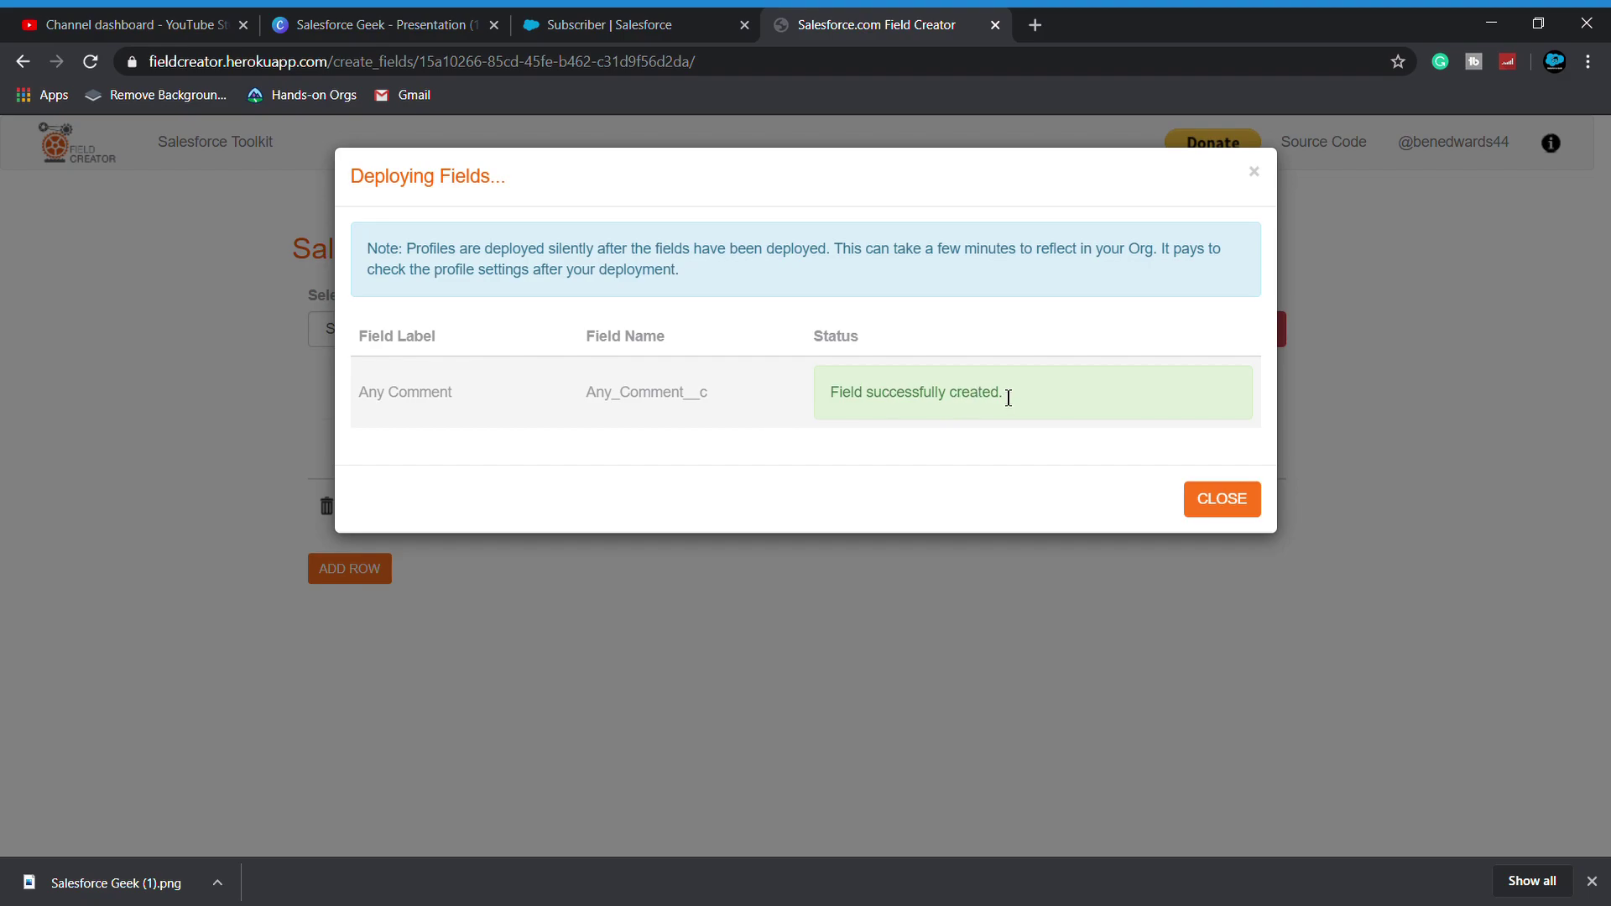
left_click(1245, 513)
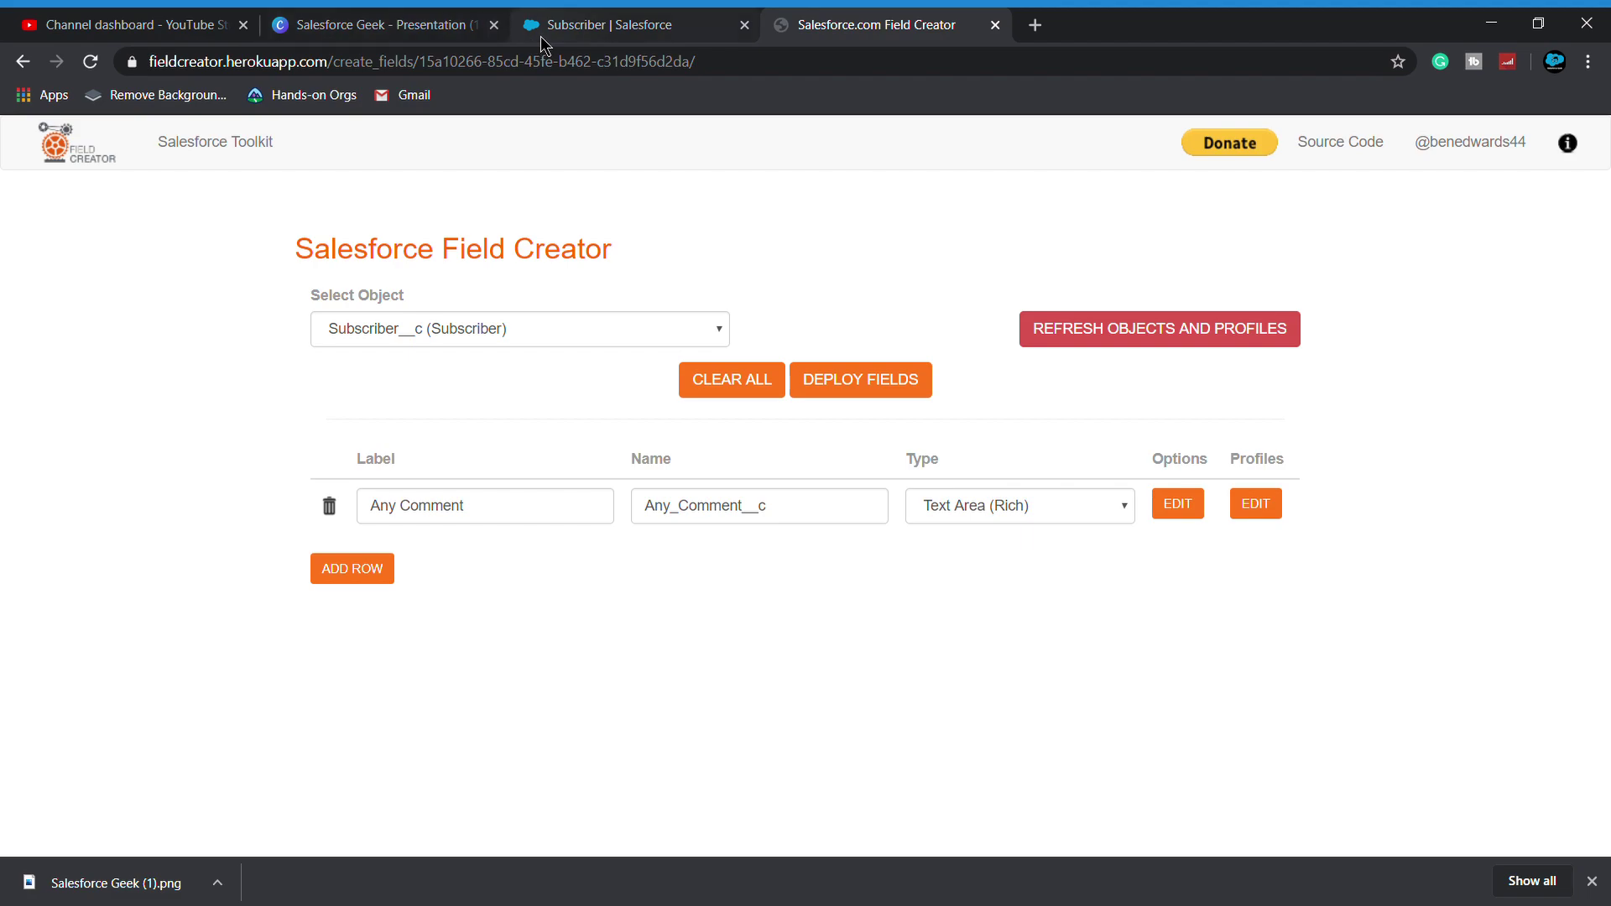
left_click(540, 37)
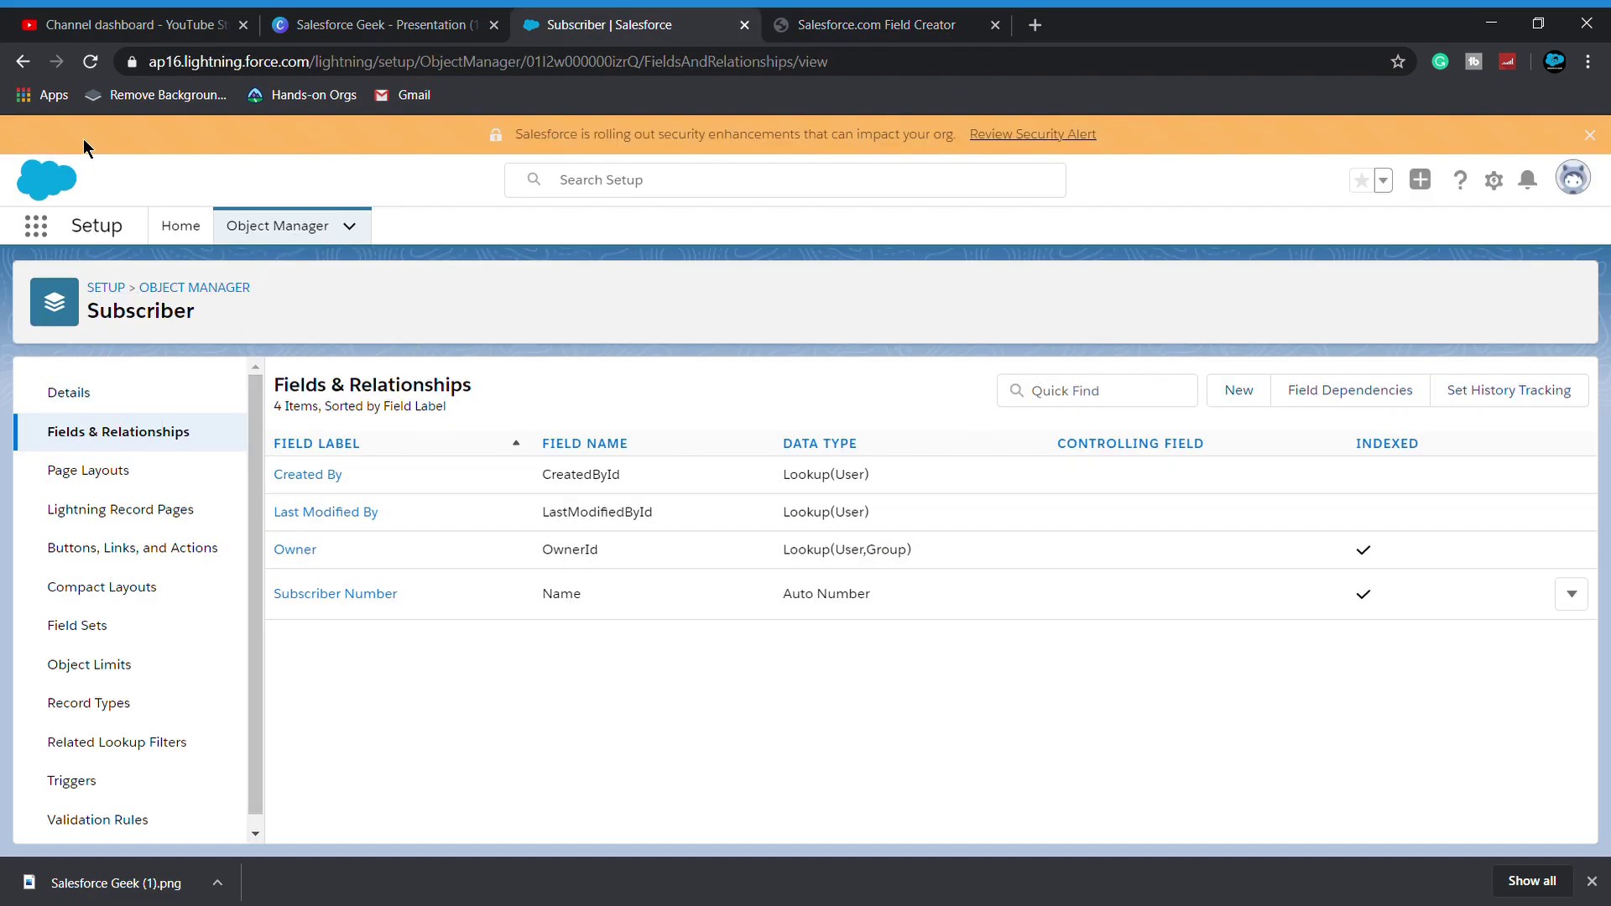
Reload Subscriber's fields to see all 11, compare against the Canva design, then return.
left_click(90, 61)
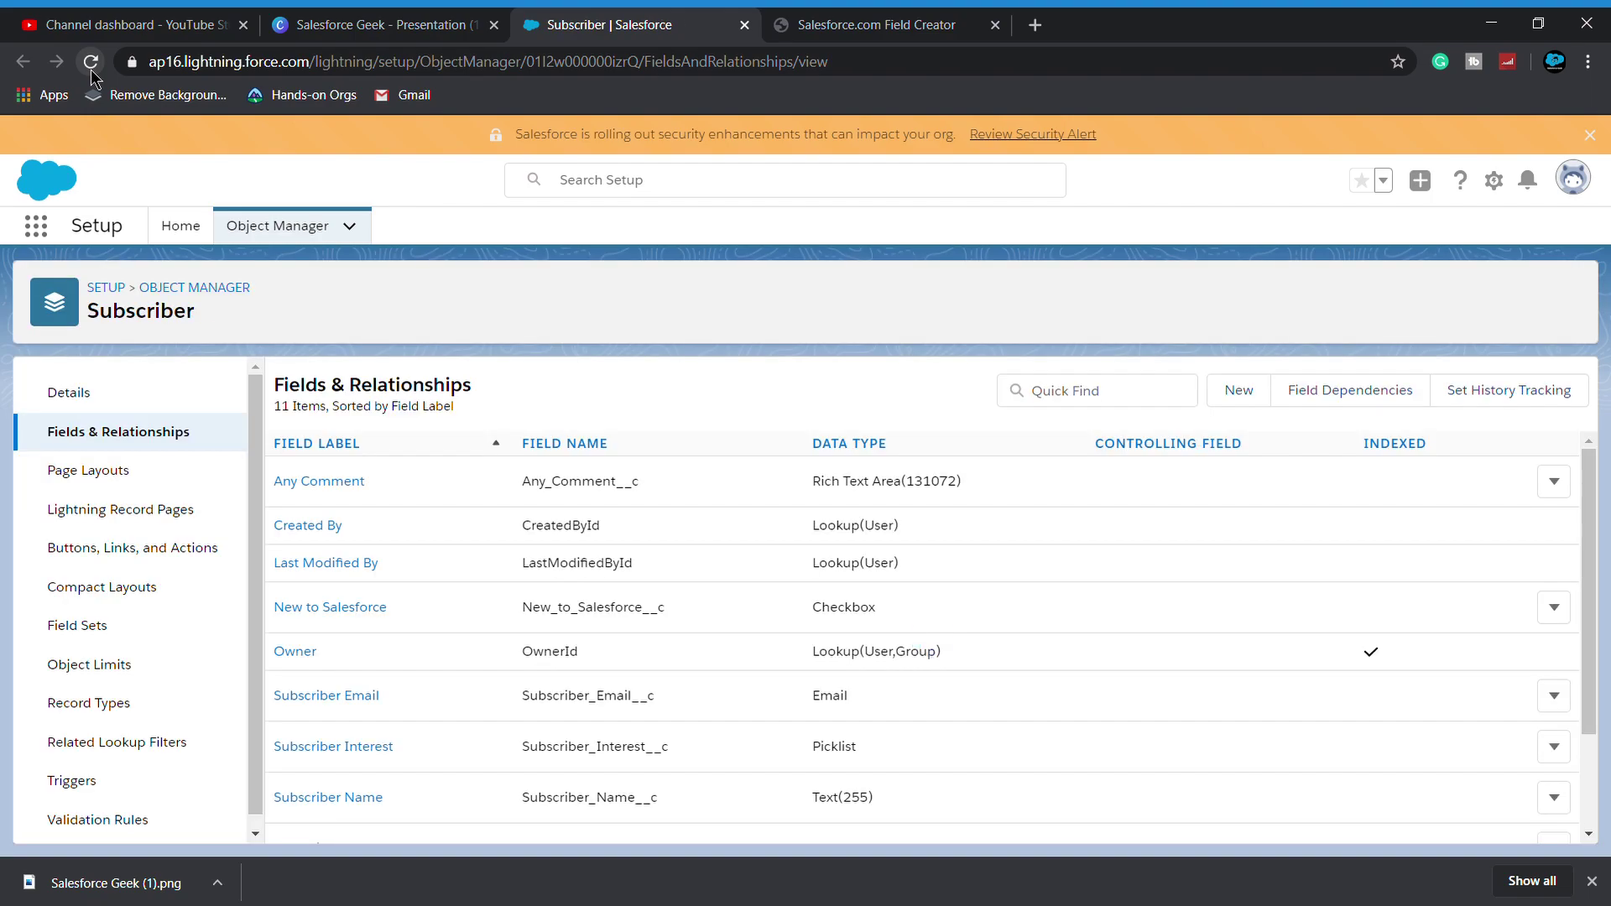
scroll(583, 611, "down", 2)
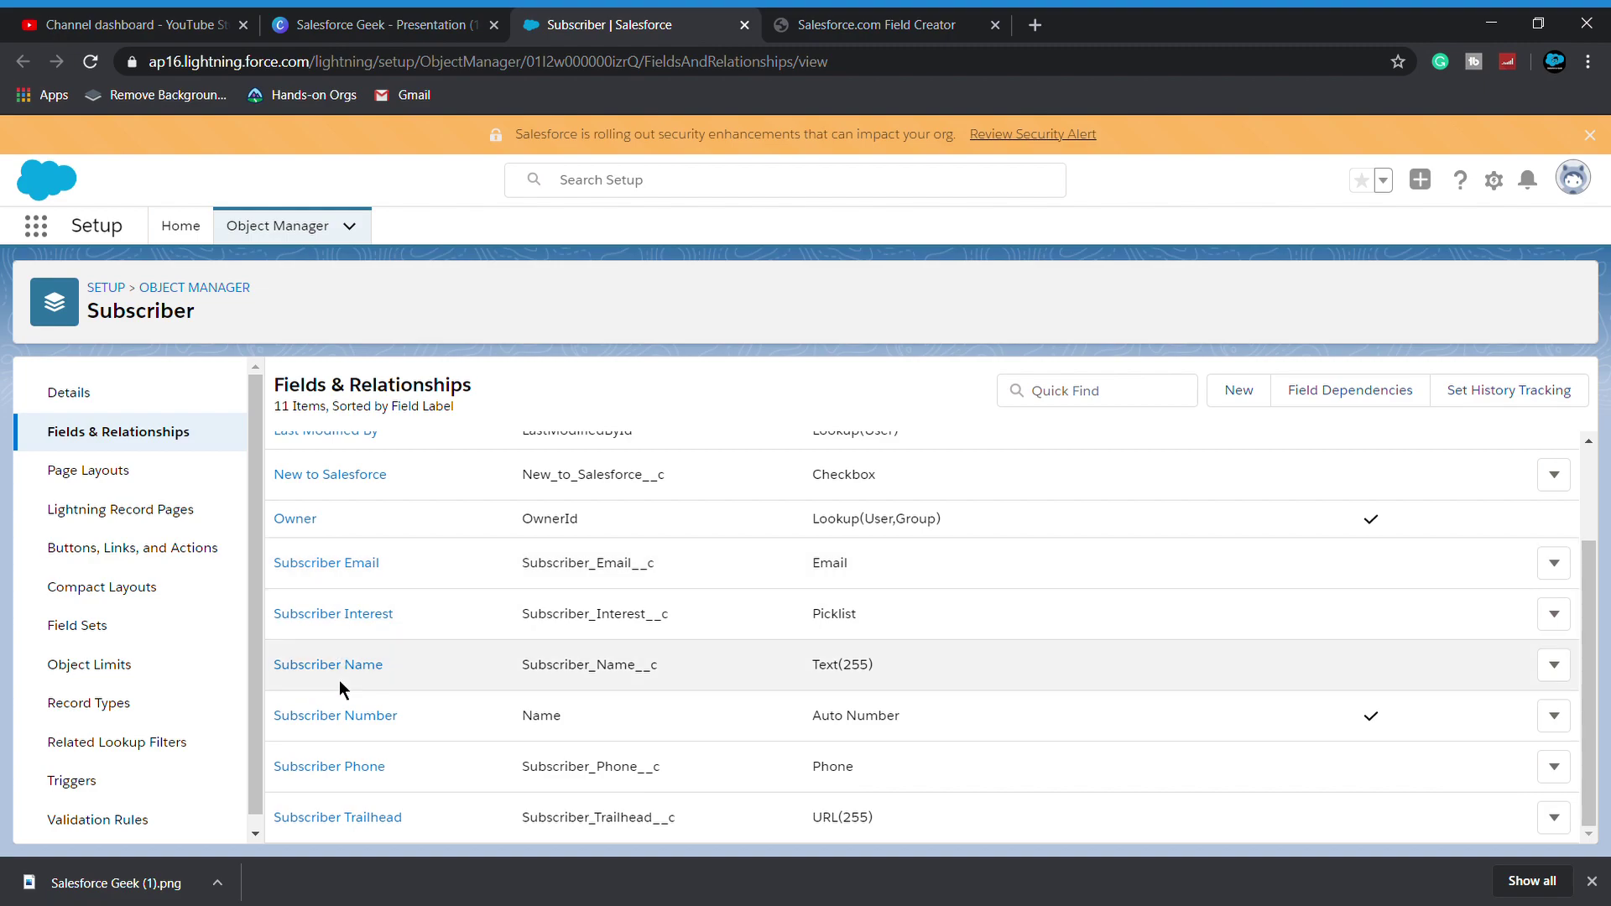
scroll(360, 592, "up", 1)
scroll(360, 592, "up", 1)
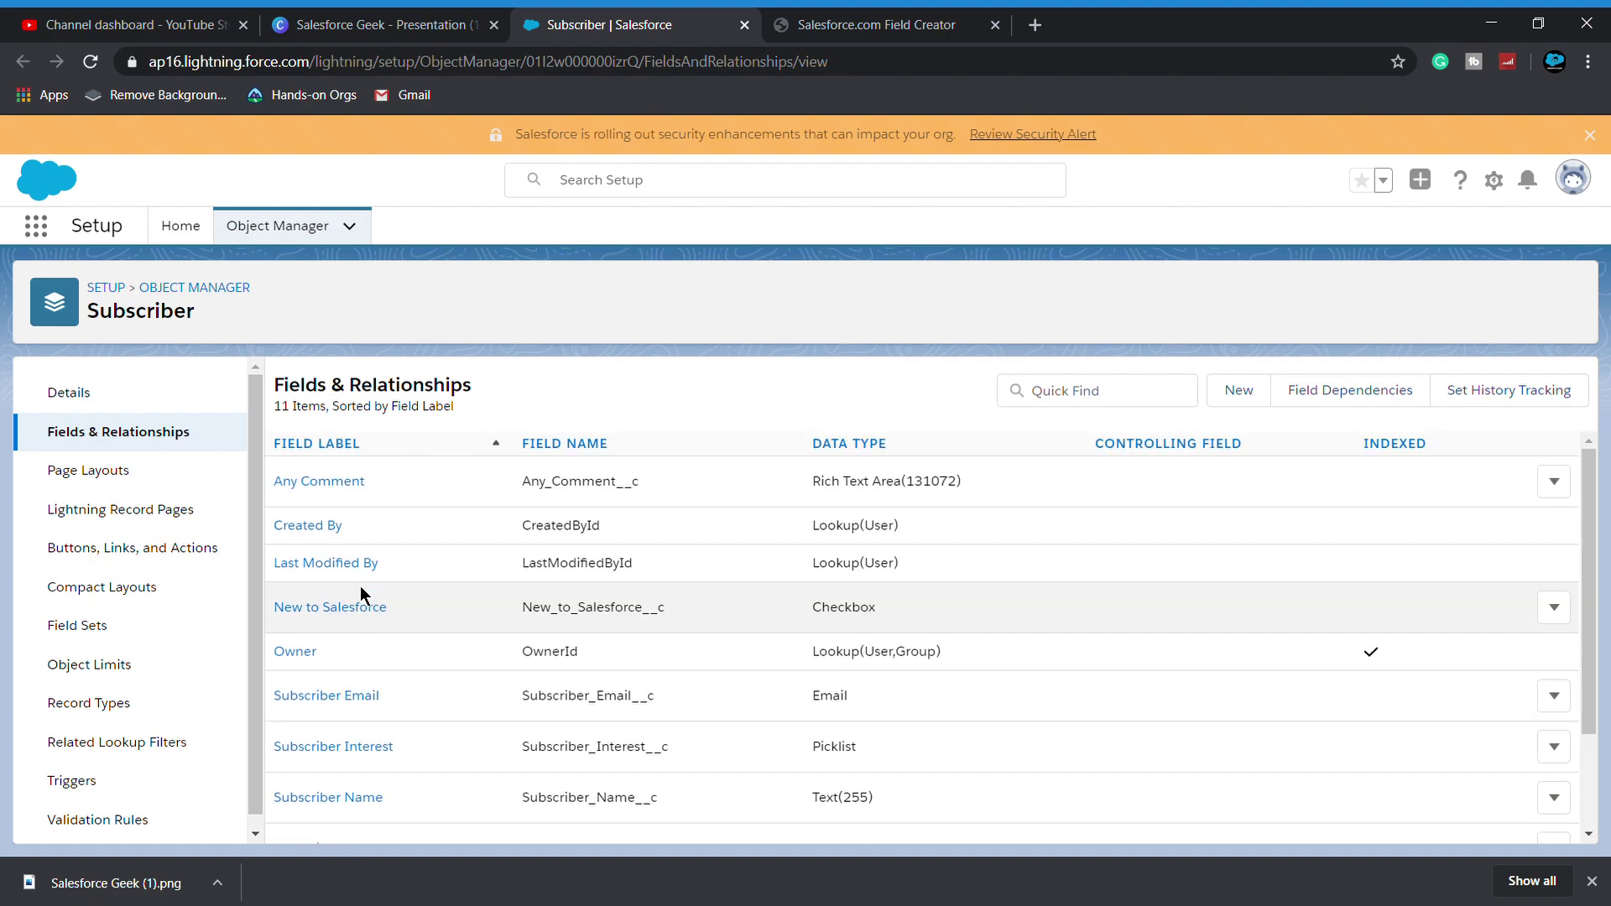
left_click(435, 28)
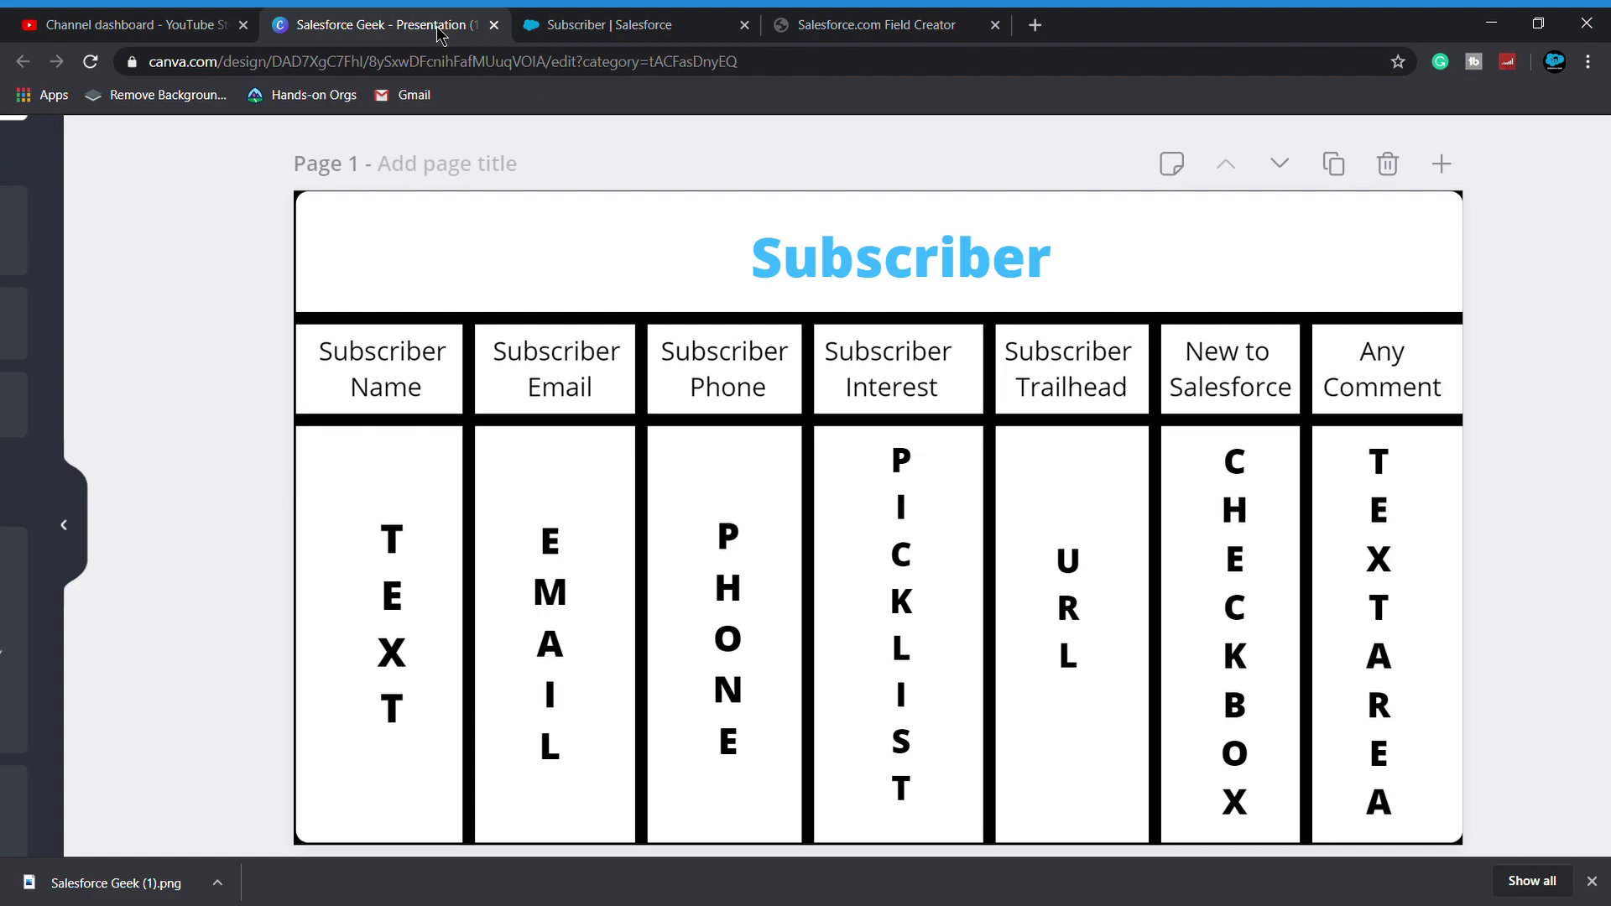
left_click(555, 40)
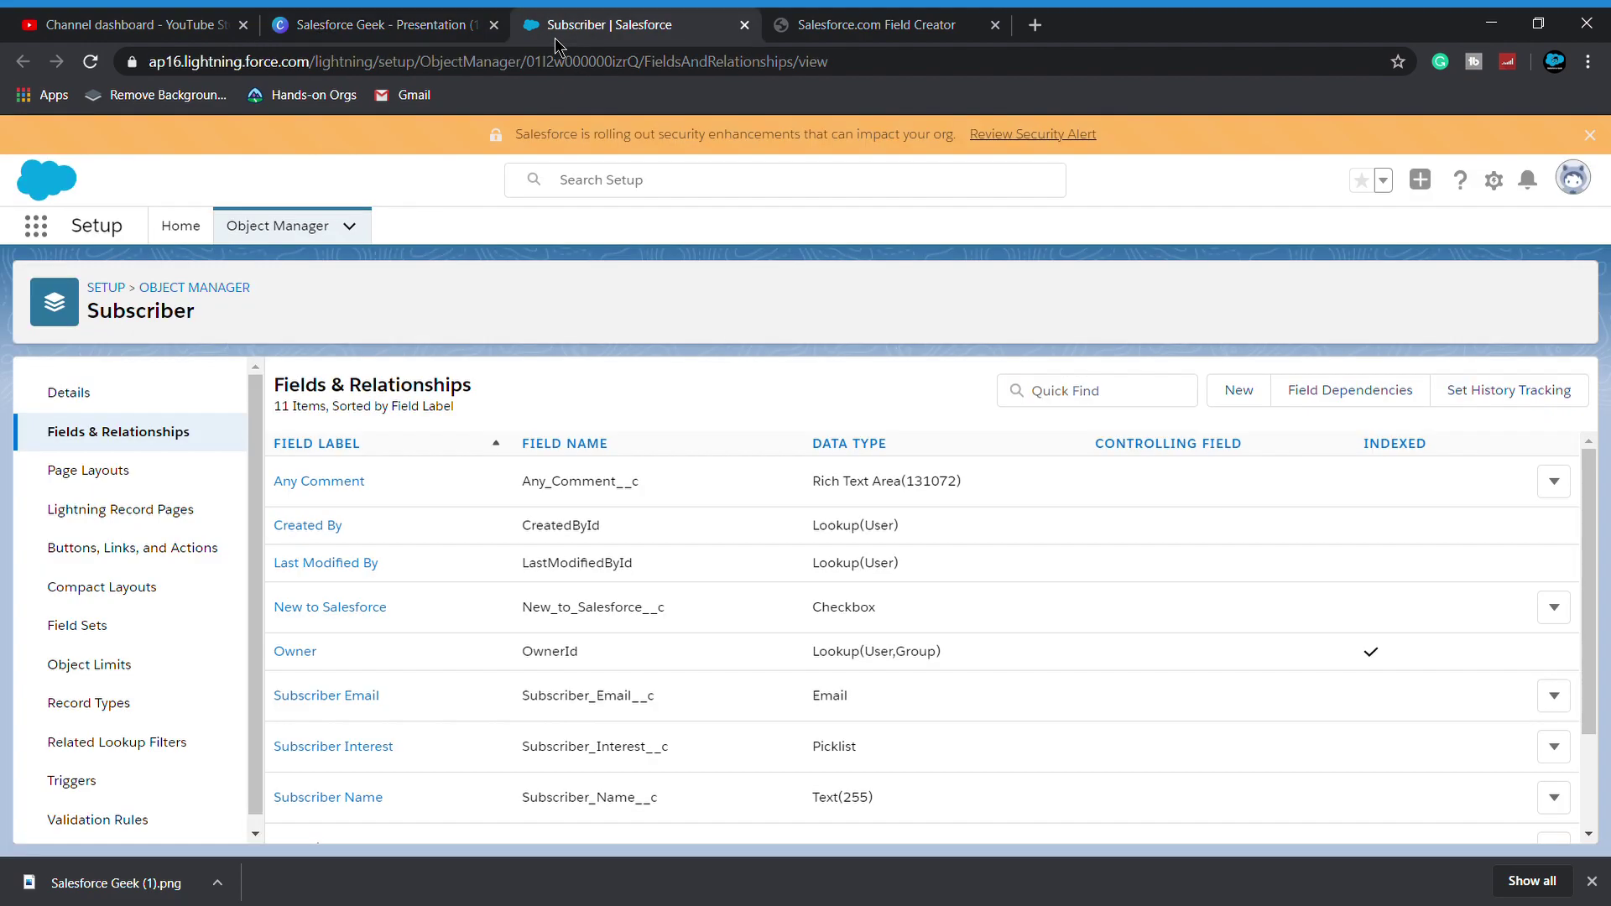
left_click(872, 41)
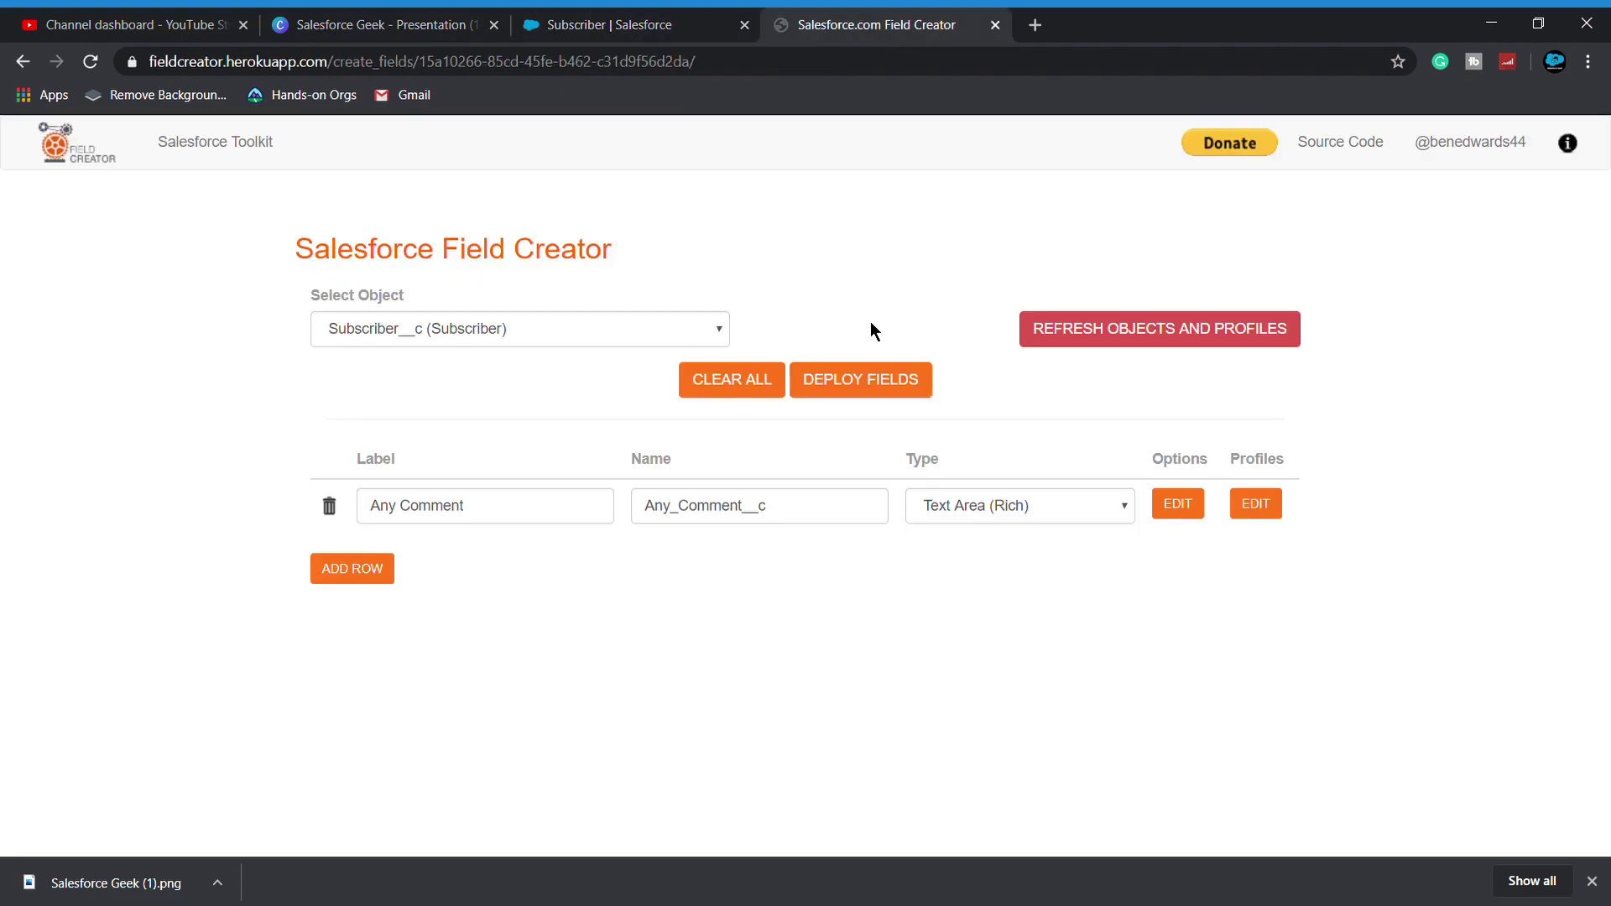
left_click(1076, 502)
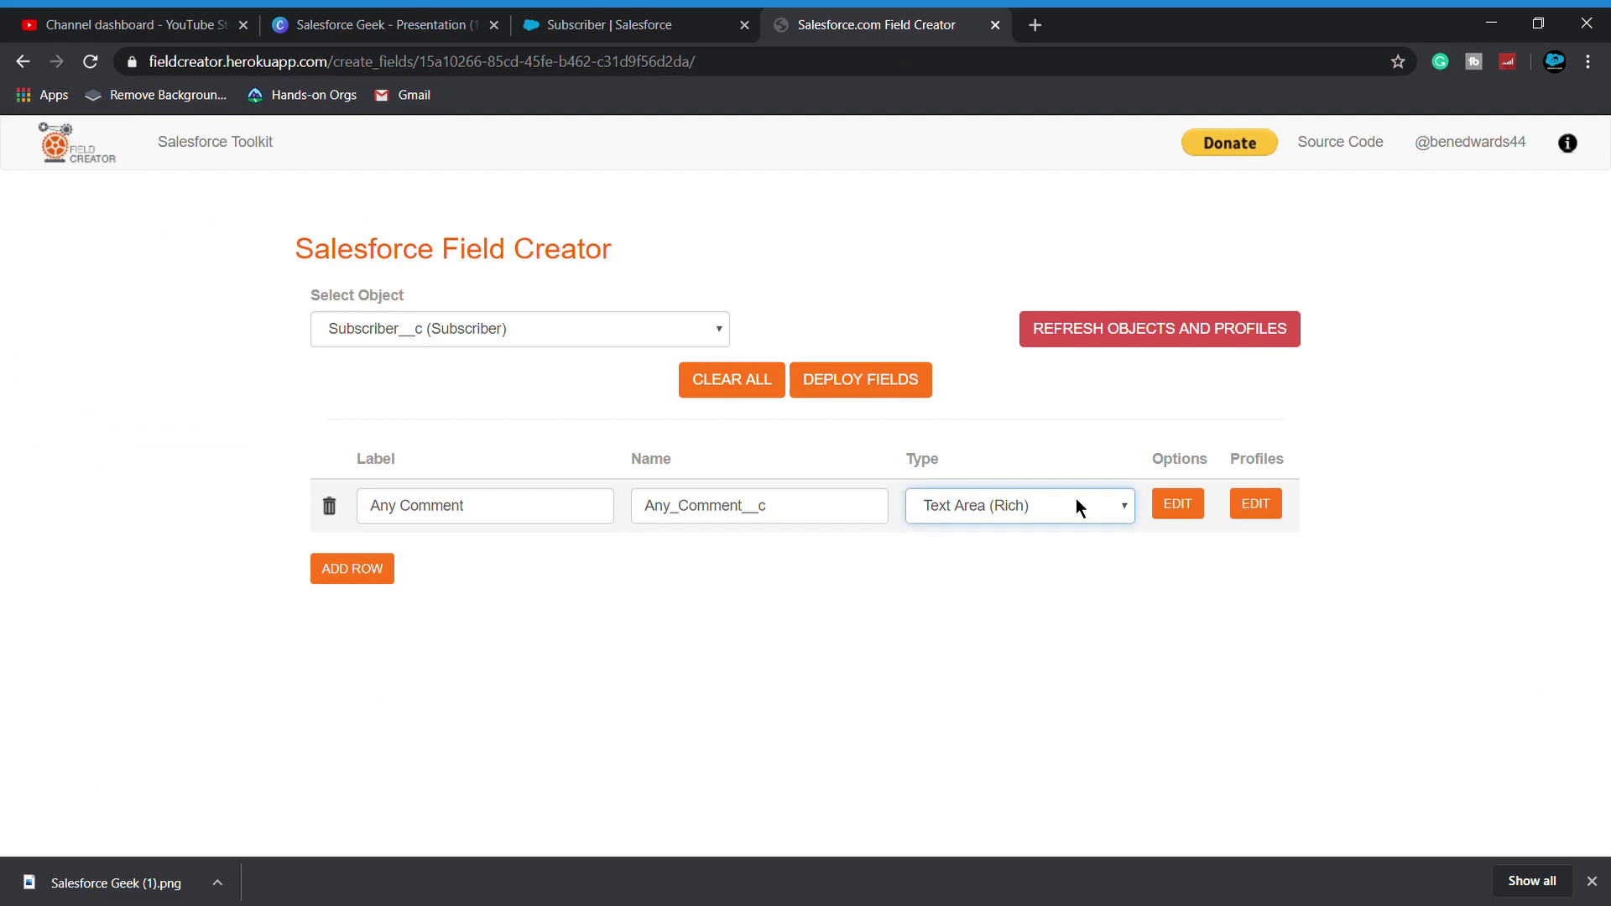